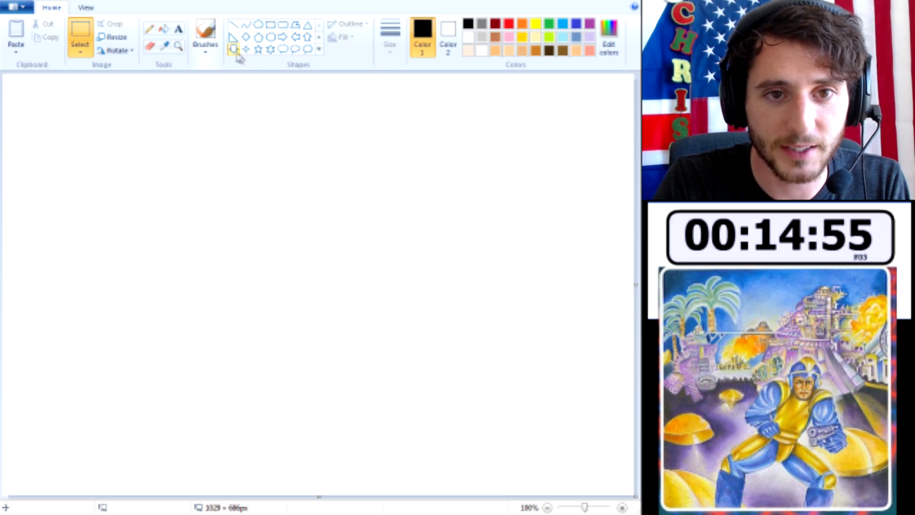
# - Draw a curved lavender horizon line across the middle of the canvas with the Pencil and fill the ground below it lavender
pyautogui.click(151, 28)
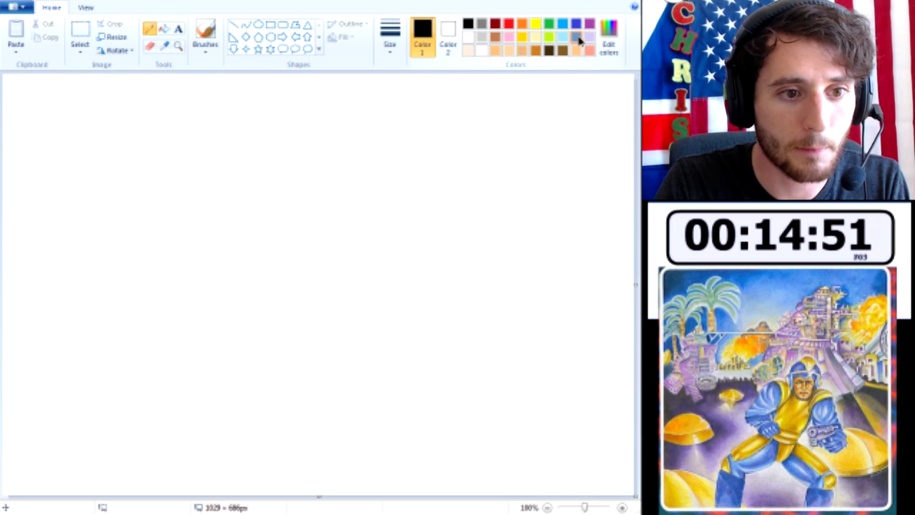
pyautogui.click(589, 37)
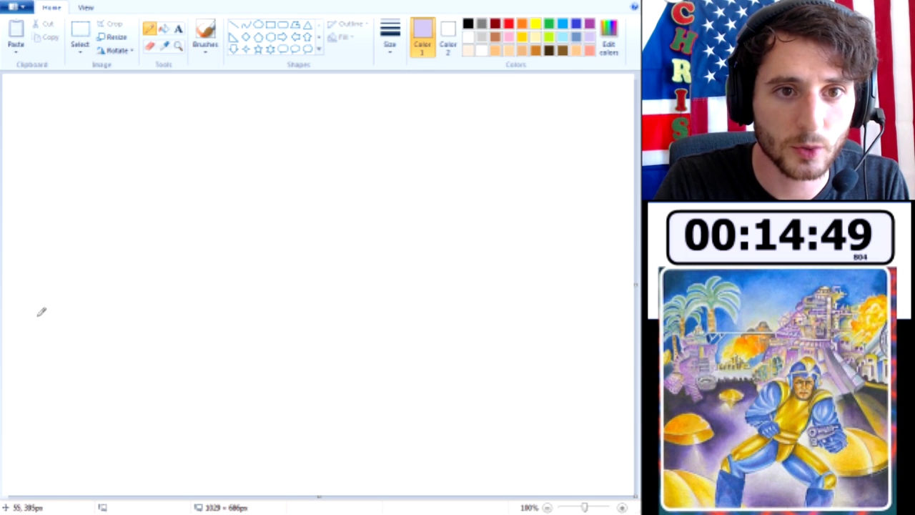
pyautogui.moveTo(50, 308)
pyautogui.mouseDown()
pyautogui.moveTo(319, 294)
pyautogui.moveTo(617, 333)
pyautogui.moveTo(638, 348)
pyautogui.mouseUp()
pyautogui.click(164, 29)
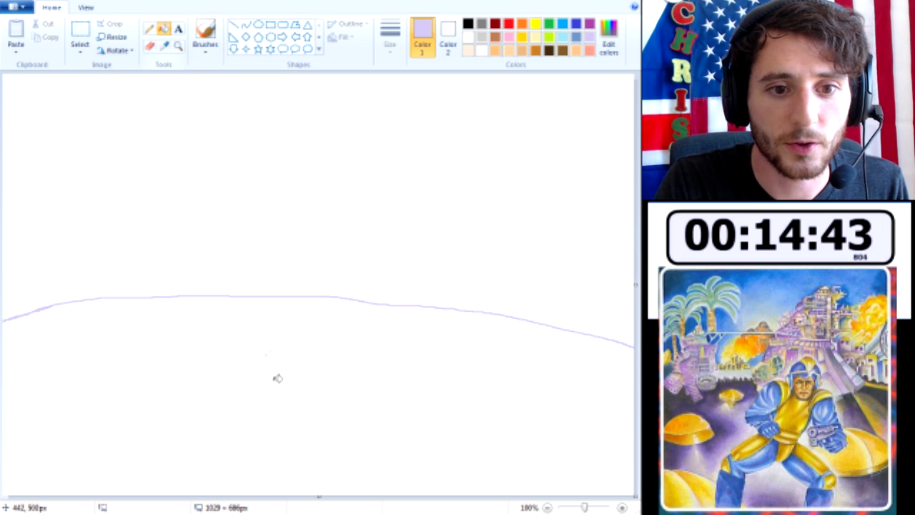
pyautogui.click(285, 379)
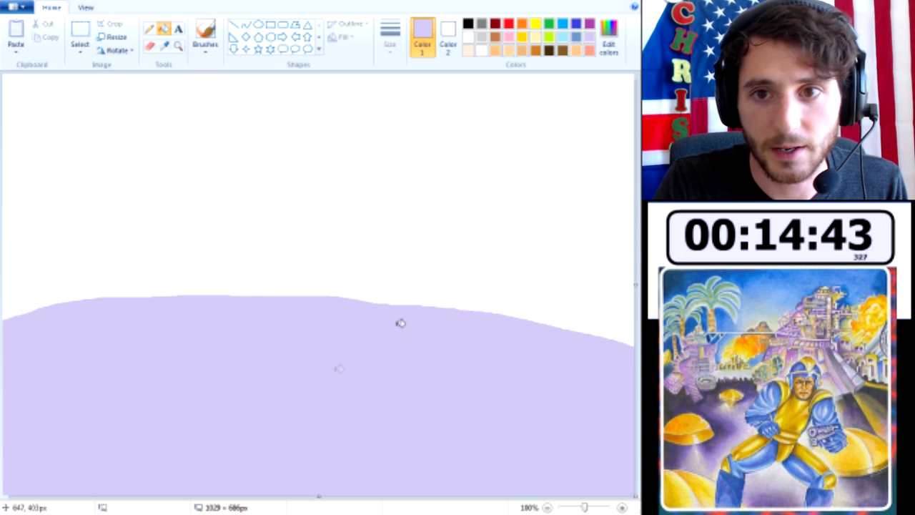
# - Fill the sky above the lavender ground with blue-gray
pyautogui.click(562, 38)
pyautogui.click(540, 212)
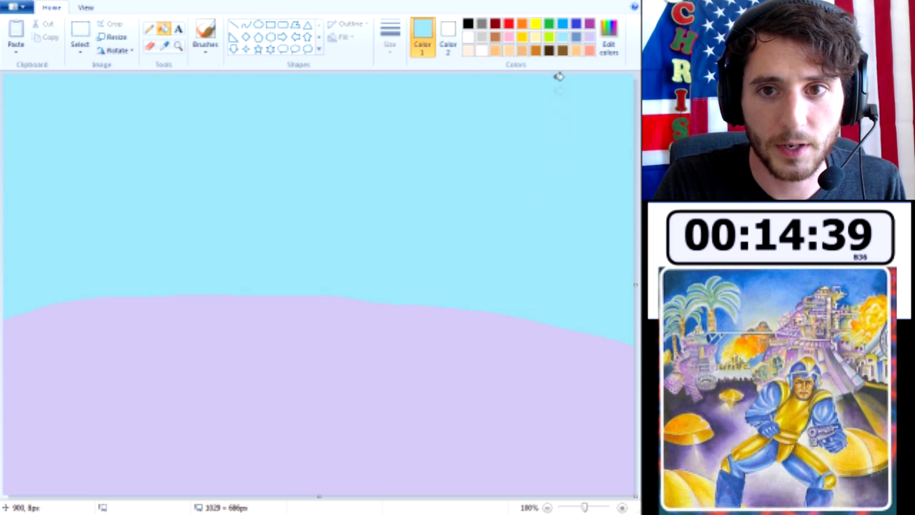
pyautogui.click(575, 39)
pyautogui.click(483, 226)
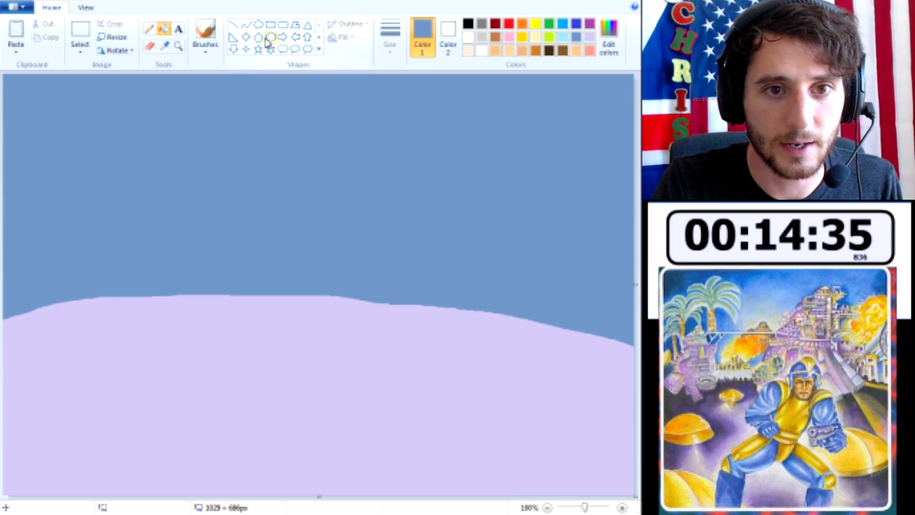
# - Try shading the sky with broad, overlapping light turquoise brush strokes
pyautogui.click(207, 38)
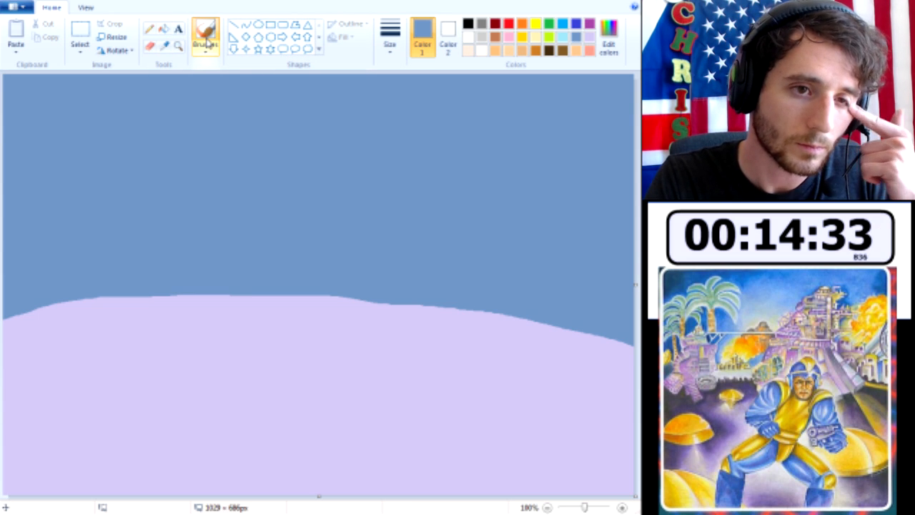
pyautogui.click(207, 47)
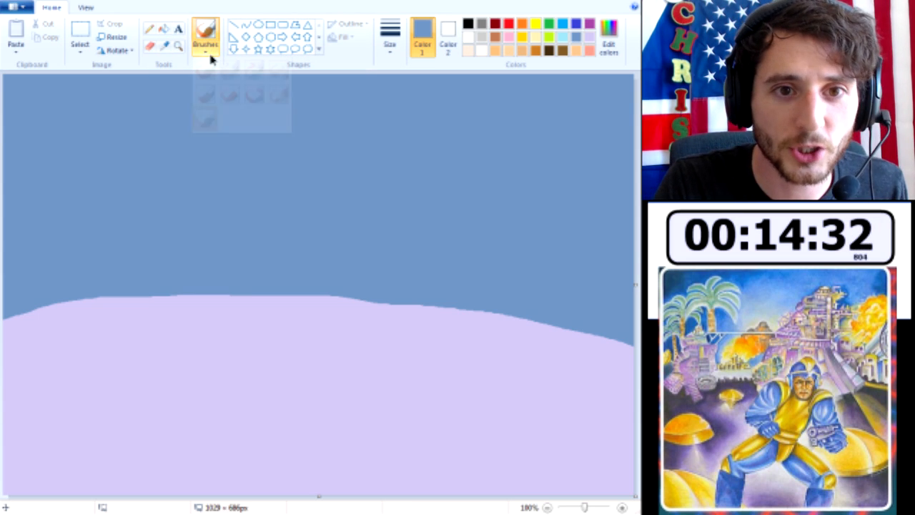
pyautogui.click(205, 121)
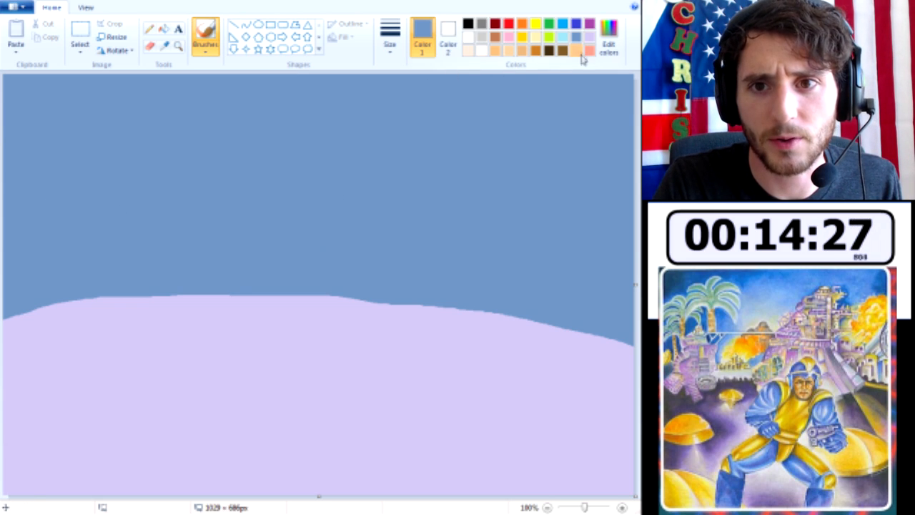
pyautogui.click(562, 38)
pyautogui.hotkey('ctrl', 'z')
pyautogui.click(389, 36)
pyautogui.click(402, 146)
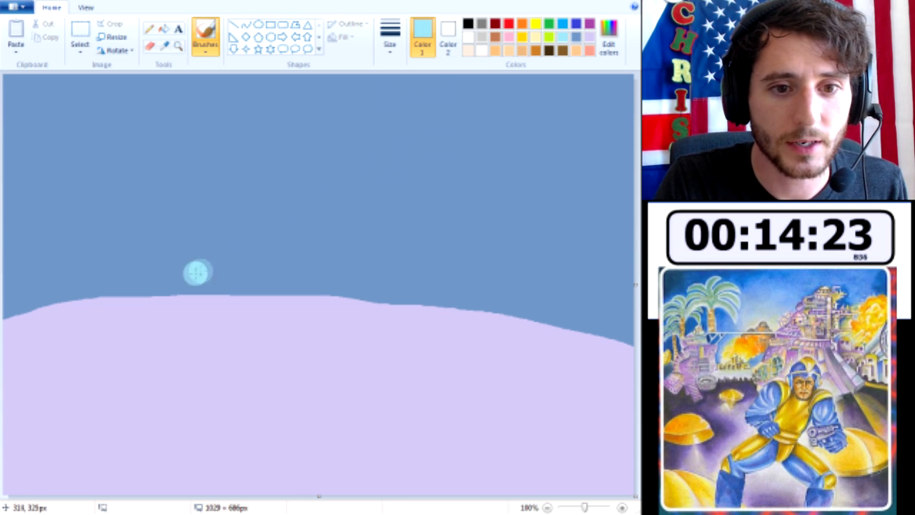
pyautogui.moveTo(227, 214)
pyautogui.mouseDown()
pyautogui.moveTo(253, 180)
pyautogui.moveTo(357, 142)
pyautogui.mouseUp()
pyautogui.moveTo(230, 161)
pyautogui.mouseDown()
pyautogui.moveTo(154, 123)
pyautogui.moveTo(67, 169)
pyautogui.moveTo(306, 188)
pyautogui.moveTo(79, 250)
pyautogui.moveTo(257, 228)
pyautogui.moveTo(286, 211)
pyautogui.moveTo(243, 161)
pyautogui.moveTo(395, 152)
pyautogui.mouseUp()
pyautogui.moveTo(200, 152); pyautogui.dragTo(368, 120)
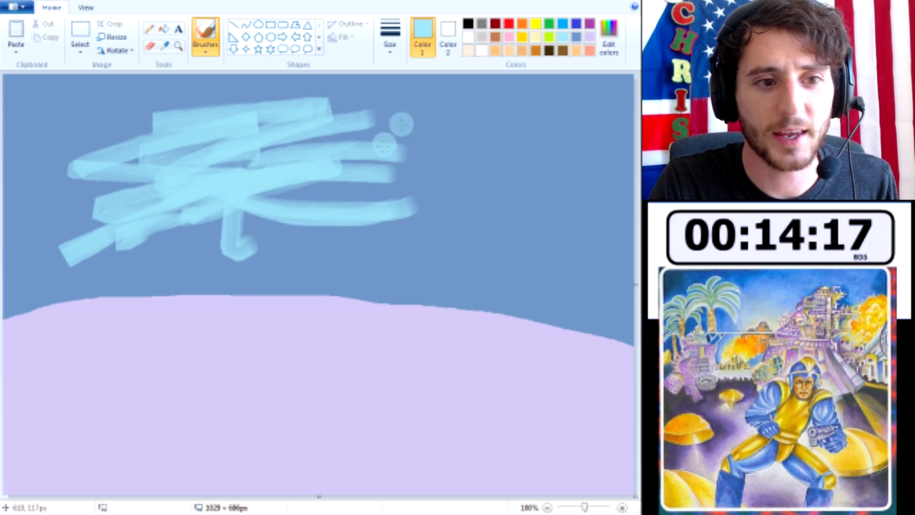
# - Undo all the light turquoise brush strokes in the sky
pyautogui.hotkey('ctrl', 'z')
pyautogui.hotkey('ctrl', 'z')
pyautogui.hotkey('ctrl', 'z')
pyautogui.hotkey('ctrl', 'z')
pyautogui.hotkey('ctrl', 'z')
pyautogui.hotkey('ctrl', 'z')
pyautogui.hotkey('ctrl', 'z')
pyautogui.hotkey('ctrl', 'z')
pyautogui.hotkey('ctrl', 'z')
pyautogui.hotkey('ctrl', 'z')
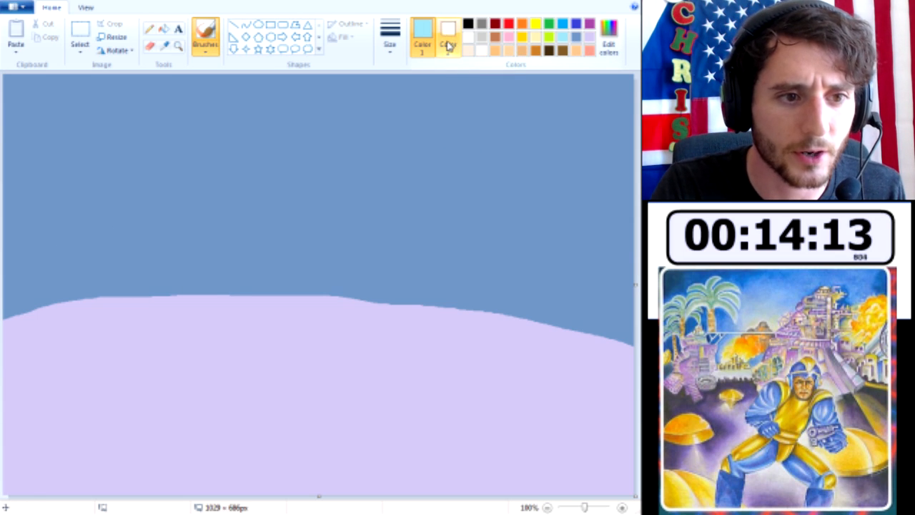
# - Switch to the Pencil and mix a custom light blue drawing color with hue 142, saturation 211 and luminosity 181
pyautogui.click(150, 30)
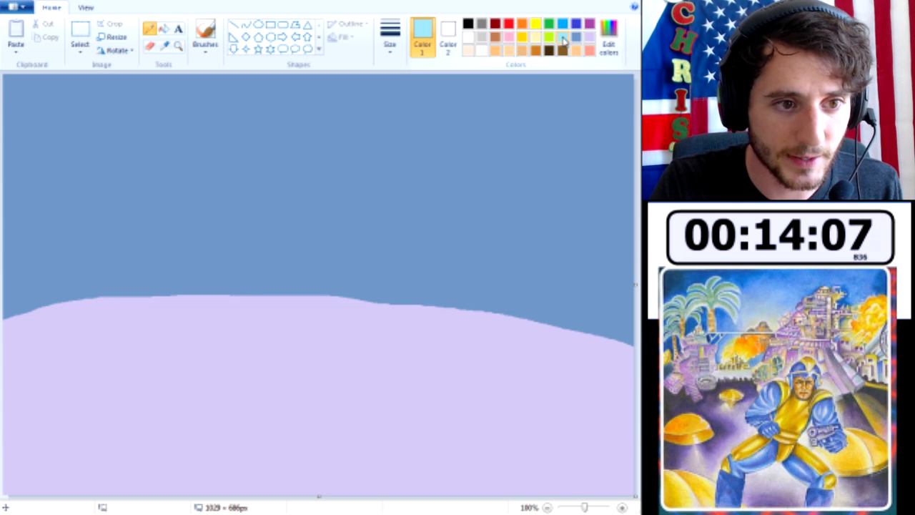
pyautogui.click(611, 44)
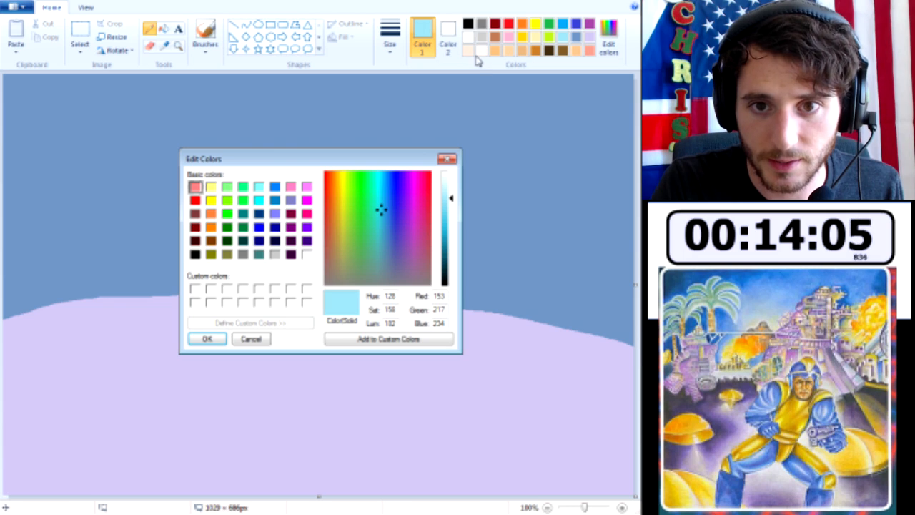
pyautogui.click(451, 159)
pyautogui.click(469, 50)
pyautogui.click(608, 44)
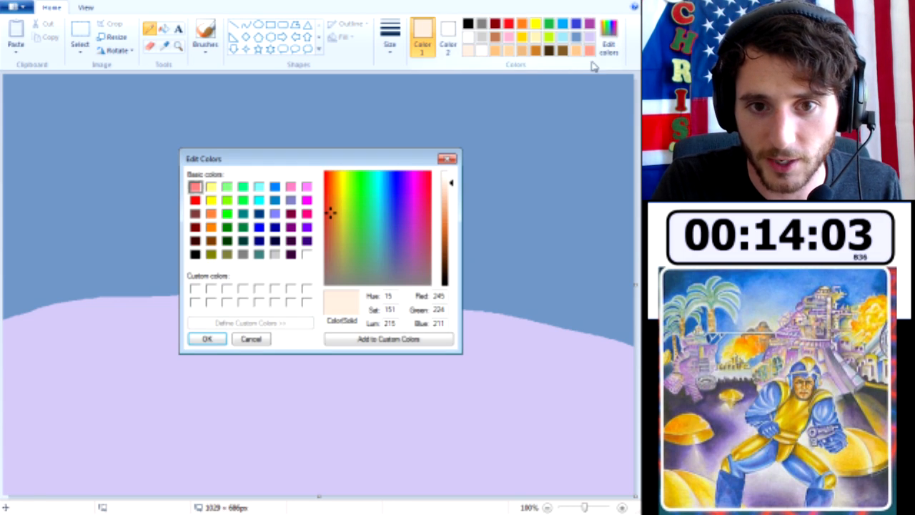
pyautogui.click(387, 184)
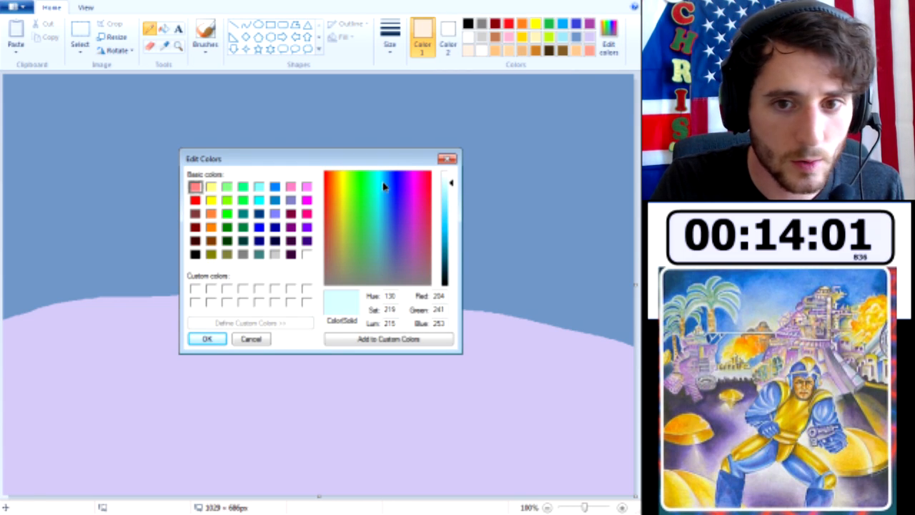
pyautogui.click(388, 188)
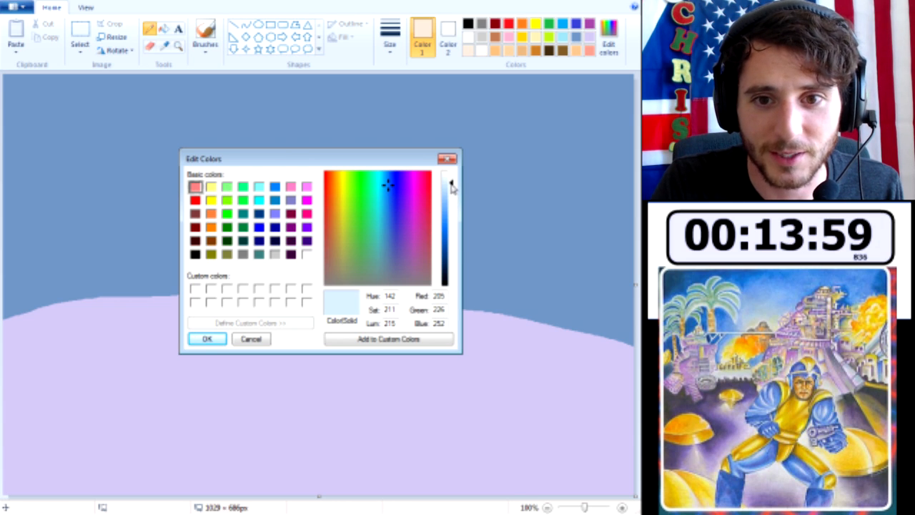
pyautogui.click(452, 198)
pyautogui.moveTo(452, 200); pyautogui.dragTo(453, 205)
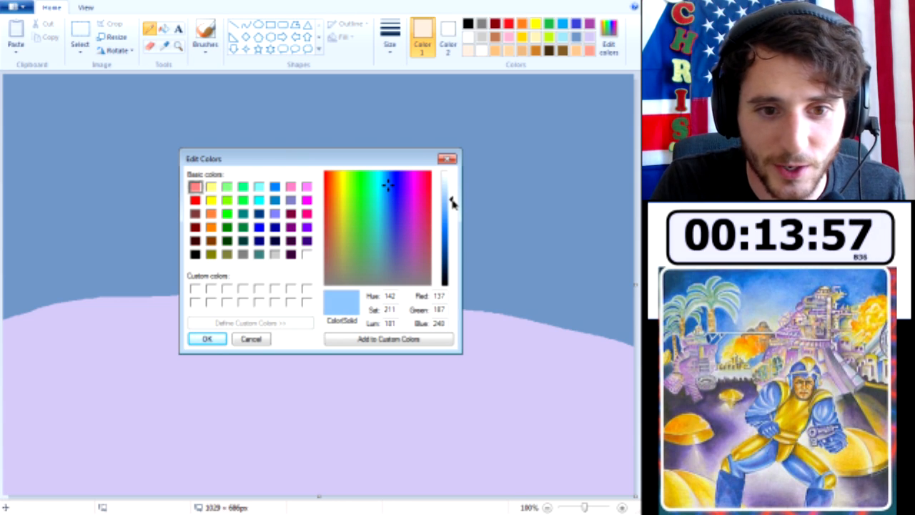
pyautogui.click(212, 333)
# - Draw a circle for the figure's head straddling the middle of the horizon and fill it with the custom light blue
pyautogui.moveTo(230, 238); pyautogui.dragTo(239, 241)
pyautogui.hotkey('ctrl', 'z')
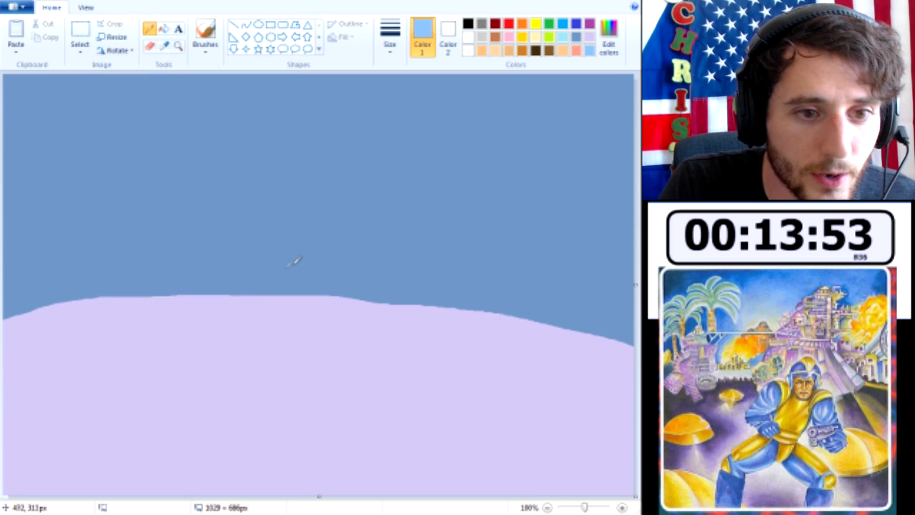
pyautogui.moveTo(301, 271)
pyautogui.mouseDown()
pyautogui.moveTo(299, 303)
pyautogui.moveTo(332, 328)
pyautogui.mouseUp()
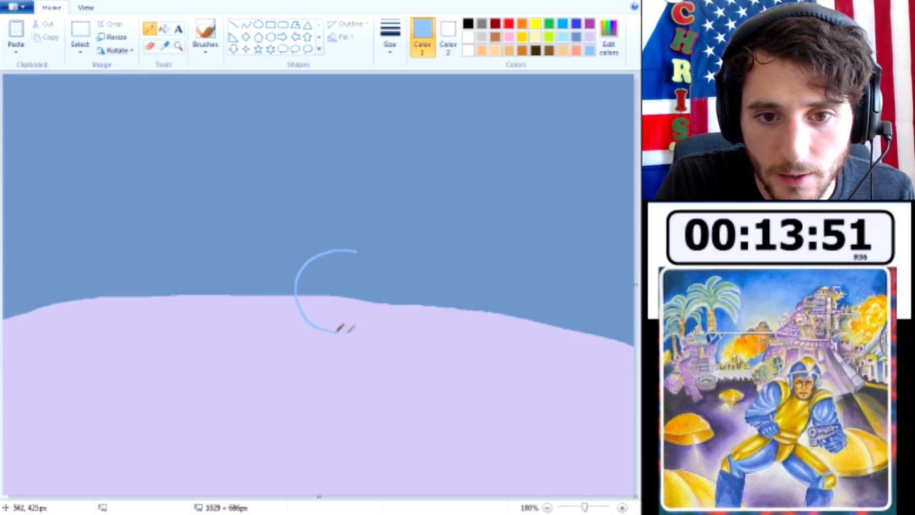
pyautogui.moveTo(395, 302); pyautogui.dragTo(376, 251)
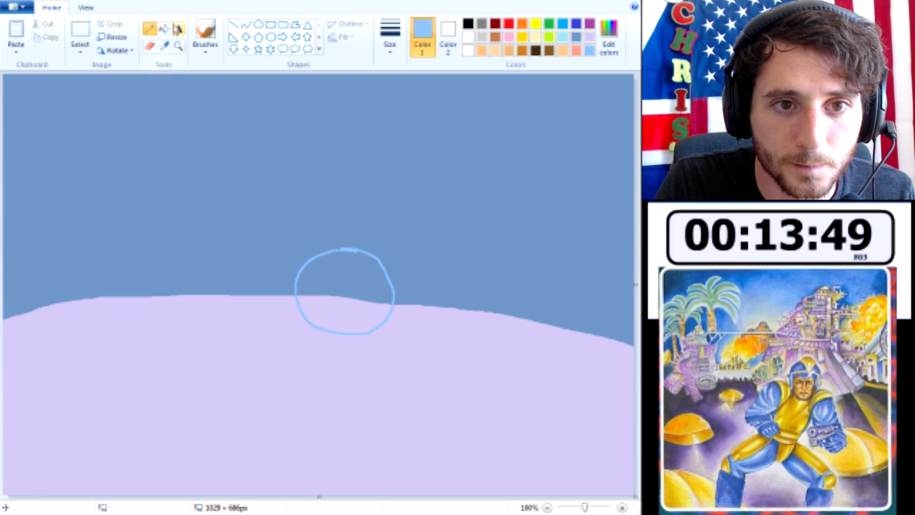
pyautogui.click(164, 28)
pyautogui.click(343, 286)
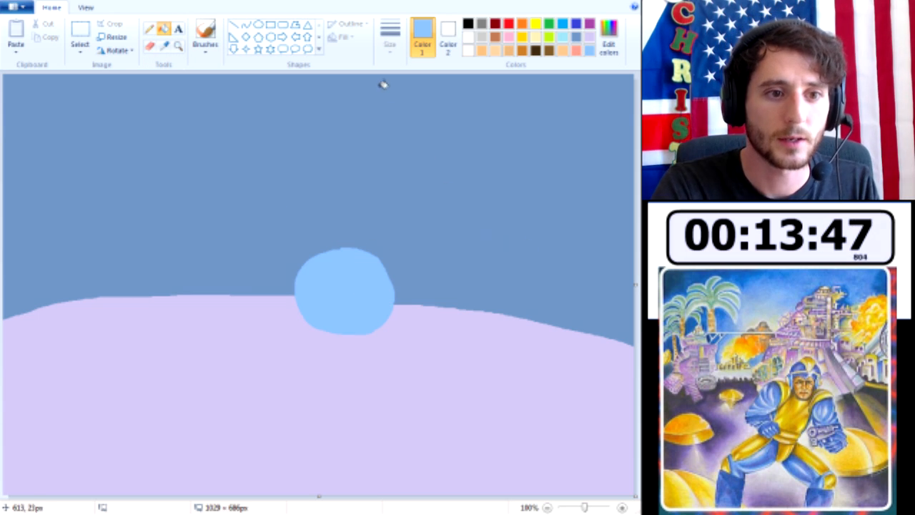
# - Outline the figure's shoulders and both bent arms in light blue with the Pencil, on either side below the head
pyautogui.click(149, 28)
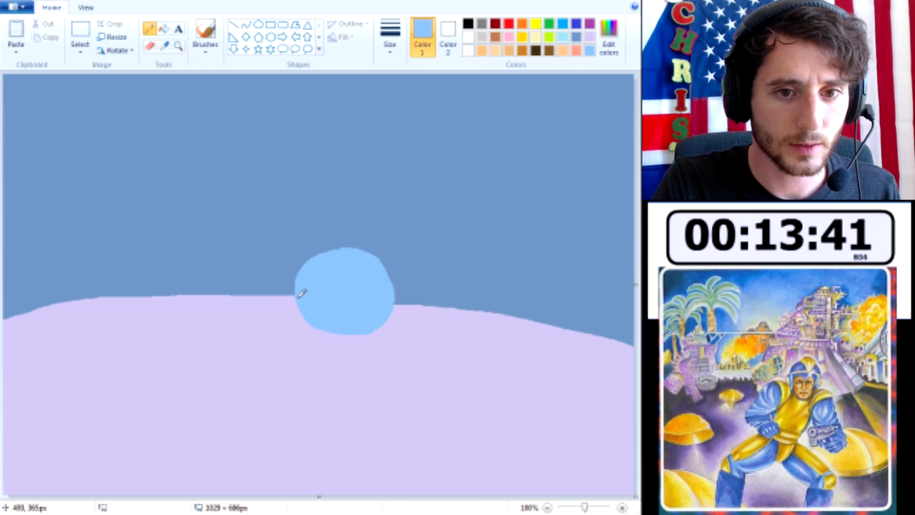
pyautogui.moveTo(281, 299)
pyautogui.mouseDown()
pyautogui.moveTo(207, 325)
pyautogui.moveTo(170, 394)
pyautogui.moveTo(238, 434)
pyautogui.moveTo(266, 410)
pyautogui.moveTo(274, 428)
pyautogui.moveTo(250, 438)
pyautogui.mouseUp()
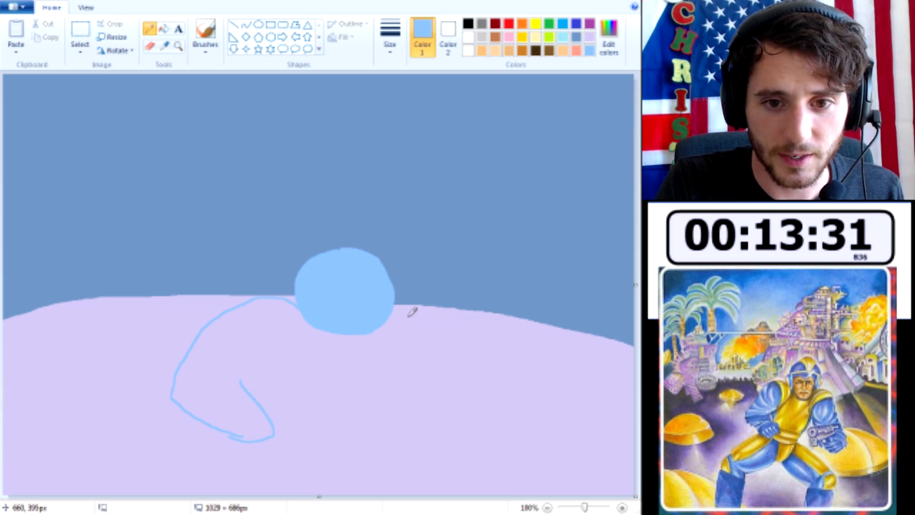
pyautogui.moveTo(372, 348); pyautogui.dragTo(381, 378)
pyautogui.moveTo(418, 310)
pyautogui.mouseDown()
pyautogui.moveTo(447, 330)
pyautogui.moveTo(458, 350)
pyautogui.mouseUp()
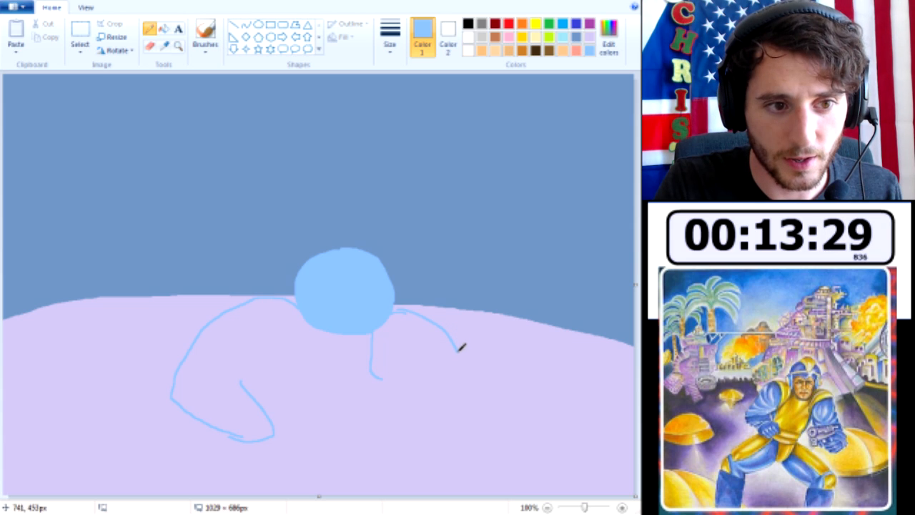
pyautogui.moveTo(468, 392)
pyautogui.mouseDown()
pyautogui.moveTo(466, 450)
pyautogui.moveTo(429, 465)
pyautogui.moveTo(399, 440)
pyautogui.mouseUp()
pyautogui.moveTo(386, 381)
pyautogui.mouseDown()
pyautogui.moveTo(387, 424)
pyautogui.moveTo(405, 458)
pyautogui.mouseUp()
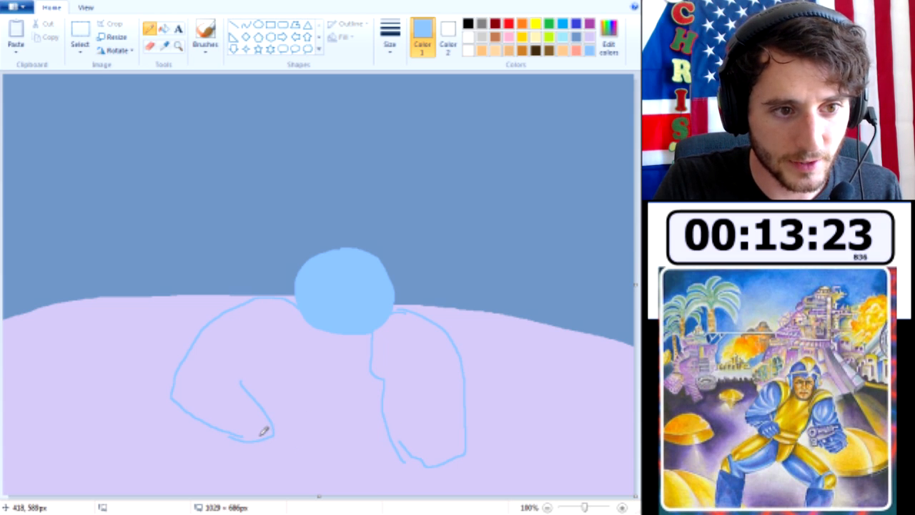
# - Draw the waistline between the two arms and the outer lines of the spread legs down to the canvas edge
pyautogui.moveTo(263, 438); pyautogui.dragTo(330, 456)
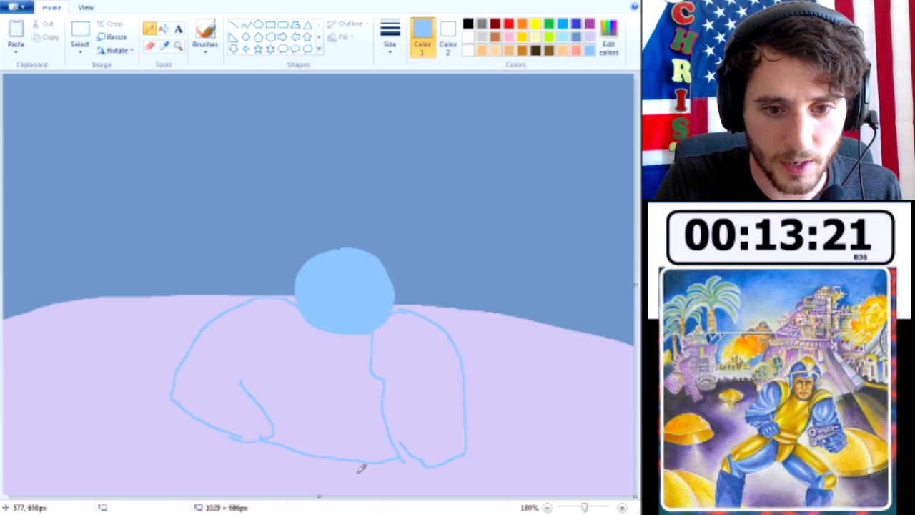
pyautogui.moveTo(402, 448); pyautogui.dragTo(442, 493)
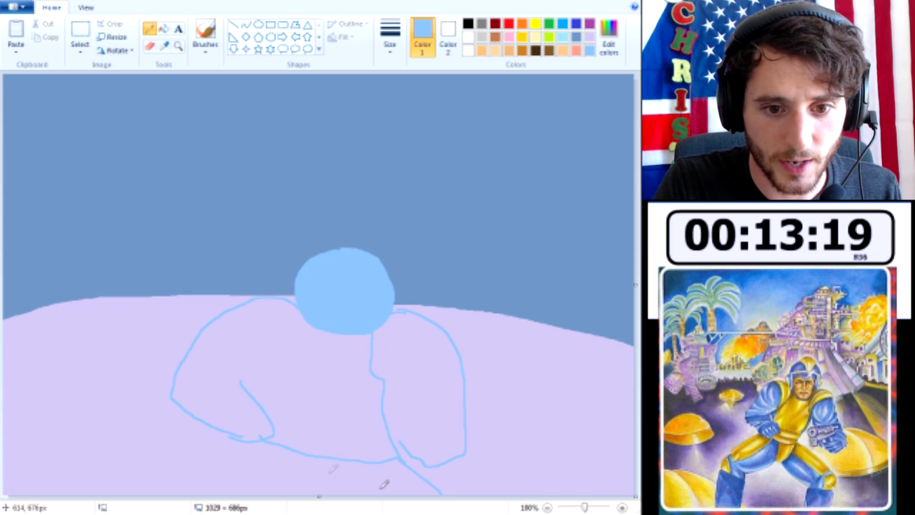
pyautogui.moveTo(202, 475); pyautogui.dragTo(187, 495)
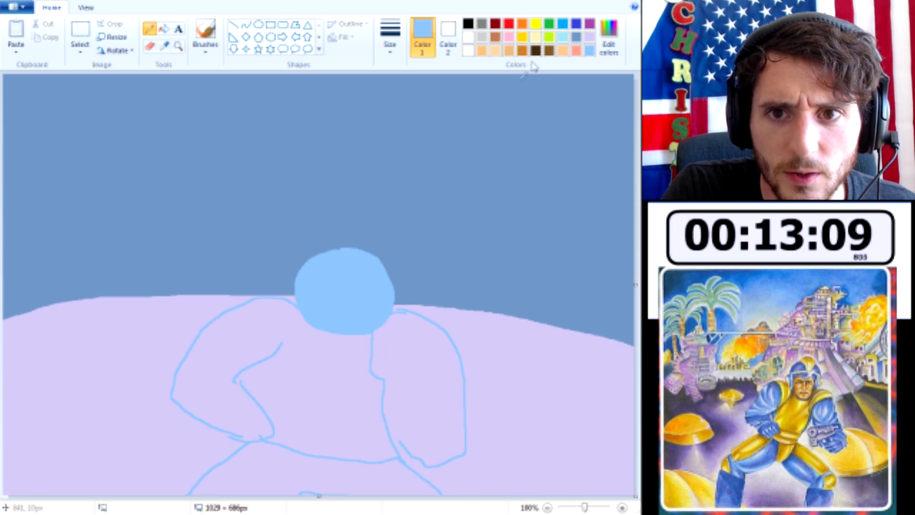
# - Try filling the figure's torso with yellow, and undo the fill
pyautogui.click(535, 24)
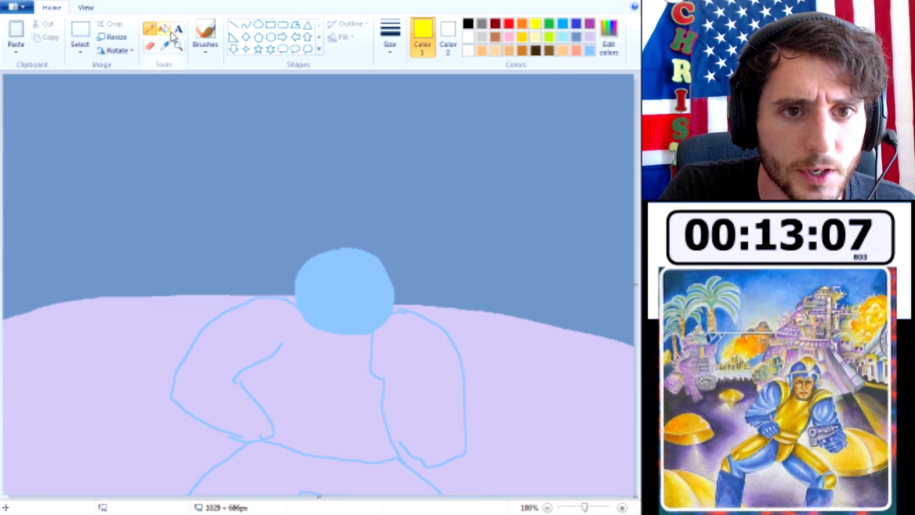
pyautogui.click(163, 30)
pyautogui.click(339, 367)
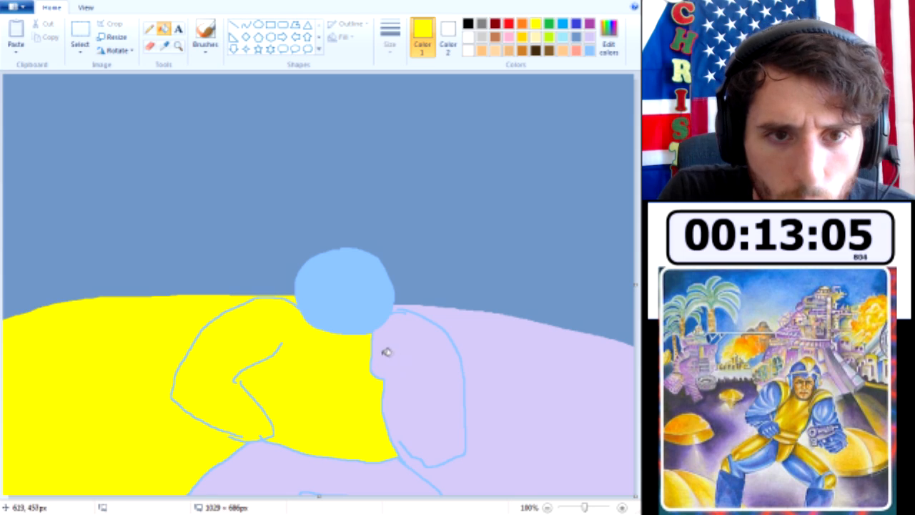
pyautogui.hotkey('ctrl', 'z')
# - Draw yellow Pencil lines across both shoulders and along the bent arm to close off the figure's torso
pyautogui.click(205, 35)
pyautogui.click(154, 28)
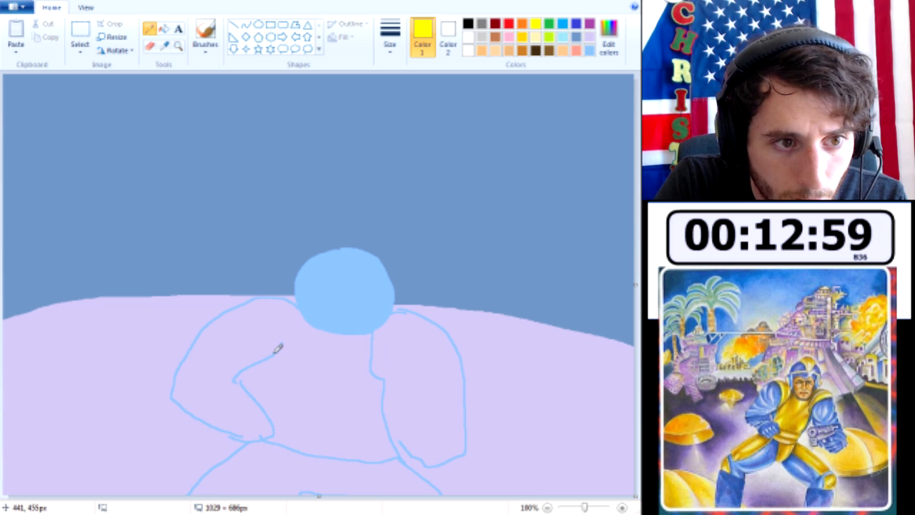
pyautogui.moveTo(272, 353)
pyautogui.mouseDown()
pyautogui.moveTo(277, 322)
pyautogui.moveTo(264, 298)
pyautogui.mouseUp()
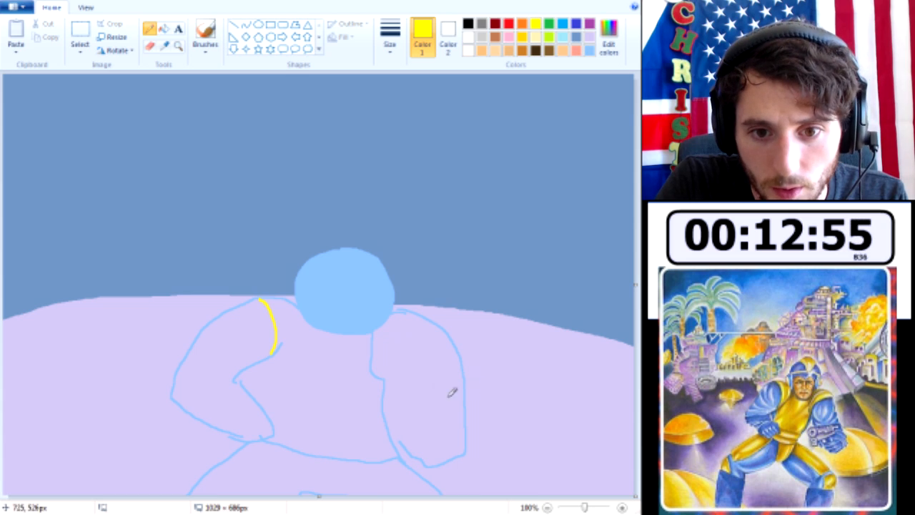
pyautogui.moveTo(387, 369); pyautogui.dragTo(405, 341)
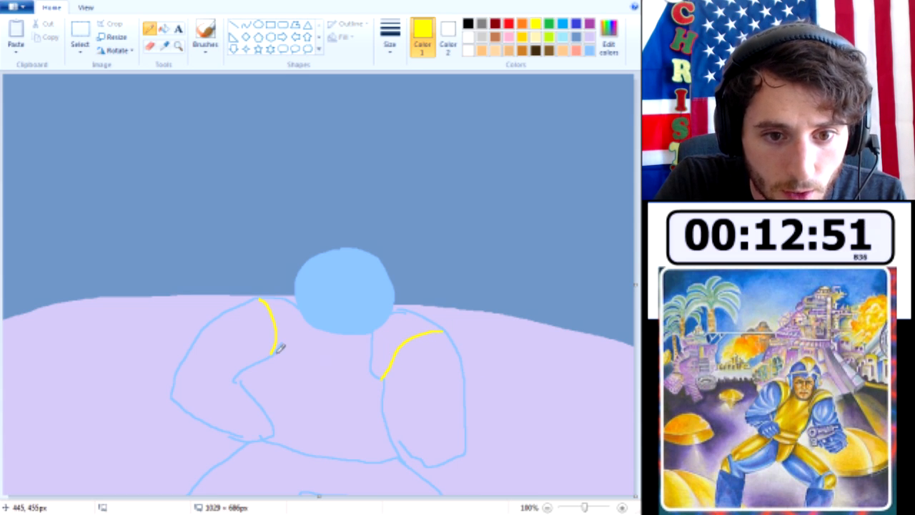
pyautogui.moveTo(263, 367); pyautogui.dragTo(259, 393)
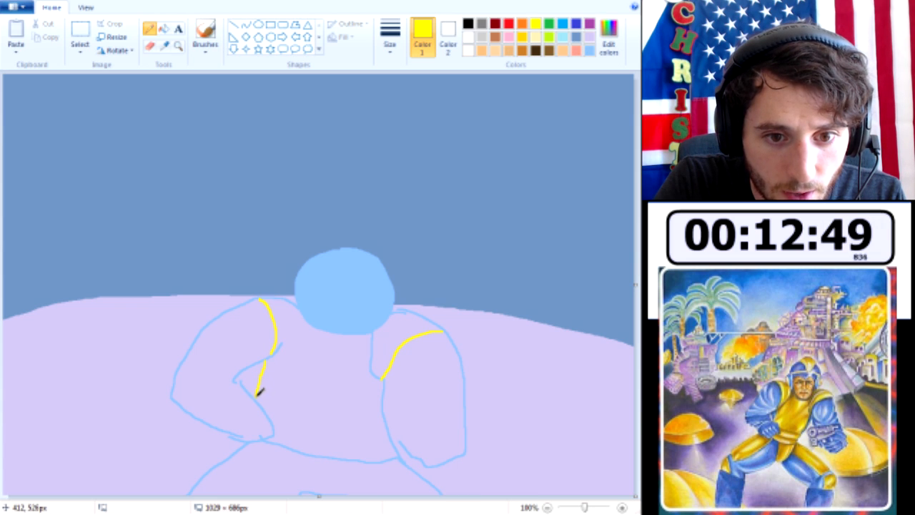
# - Fill the enclosed torso with yellow, then try filling the remaining shoulder patch beside the head and undo it
pyautogui.click(164, 28)
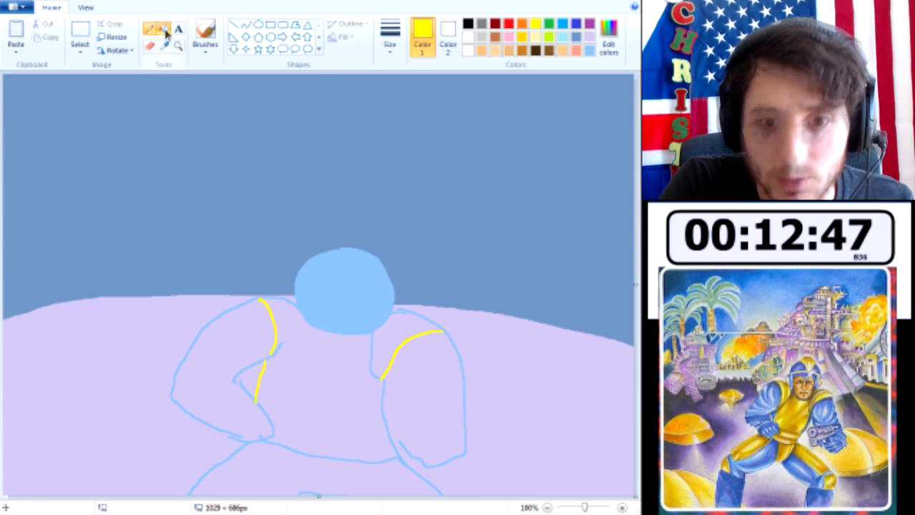
pyautogui.click(337, 347)
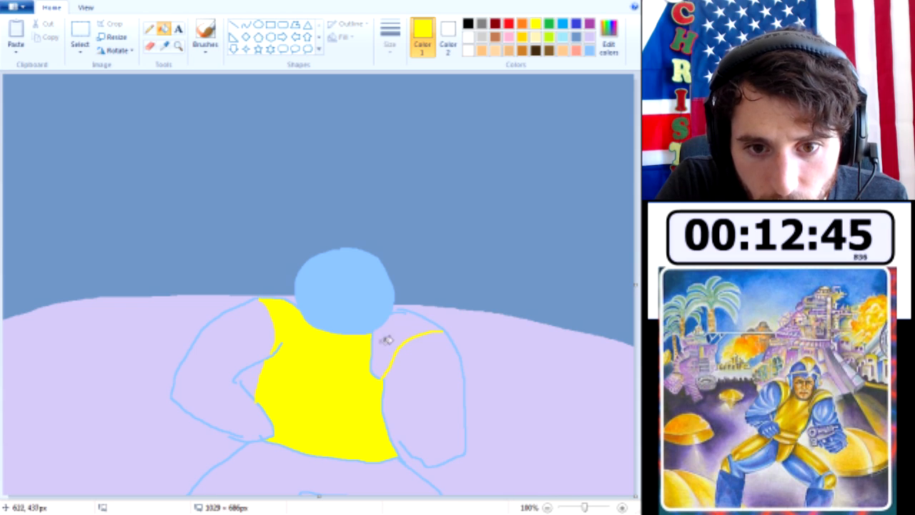
pyautogui.click(379, 339)
pyautogui.hotkey('ctrl', 'z')
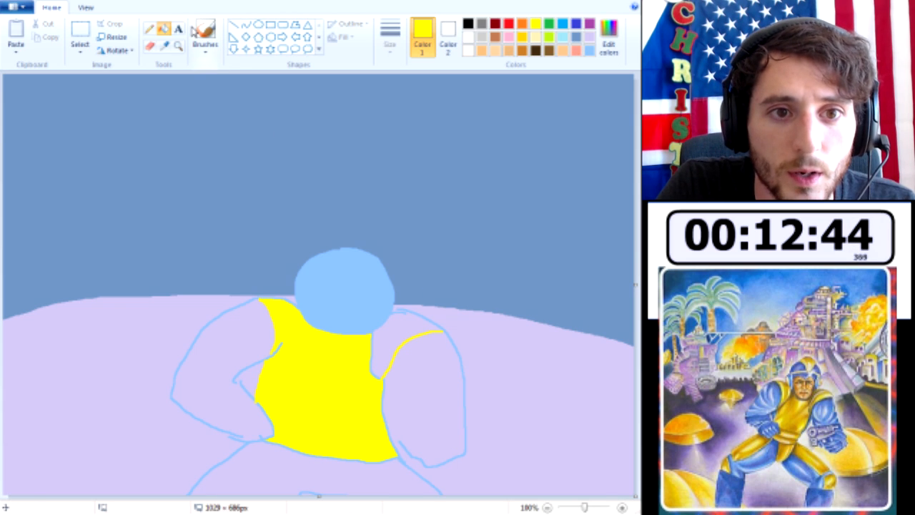
# - Close the gap atop the unfilled shoulder, fill it with yellow, and paint over the blue line separating it from the torso
pyautogui.click(149, 29)
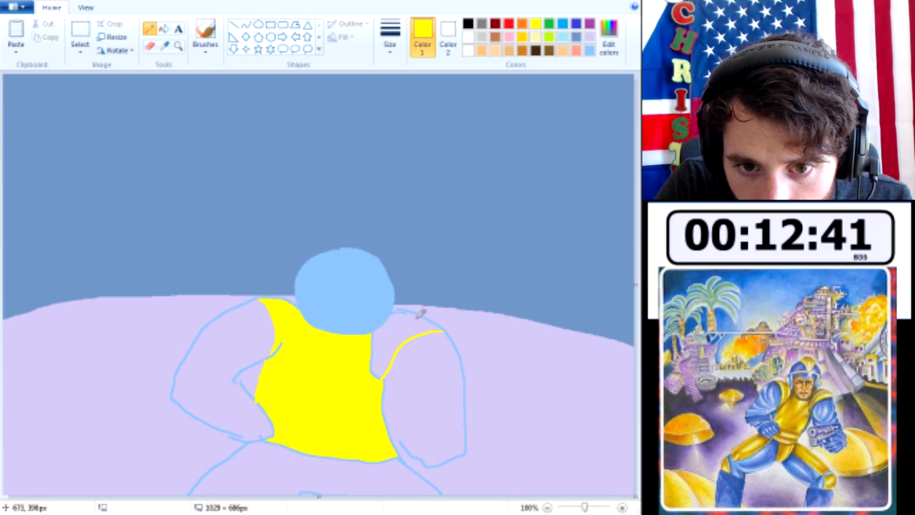
pyautogui.moveTo(405, 310); pyautogui.dragTo(412, 314)
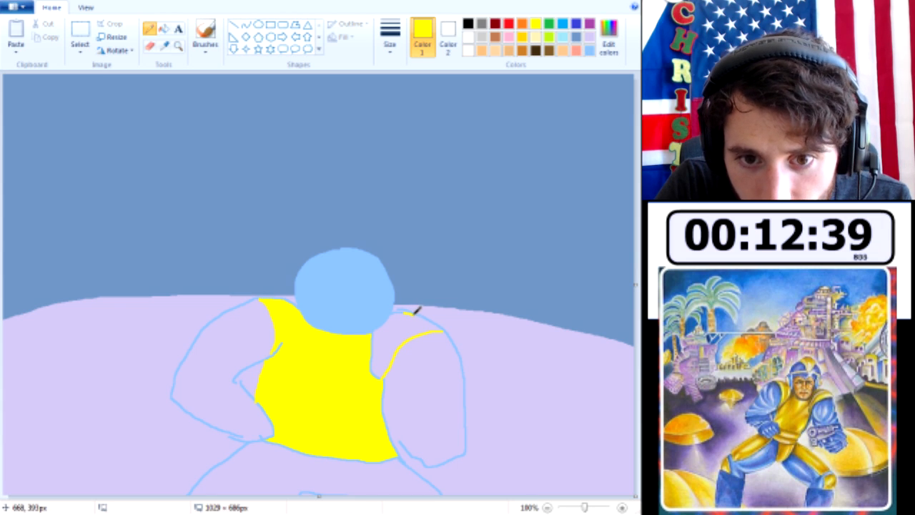
pyautogui.click(164, 27)
pyautogui.click(398, 349)
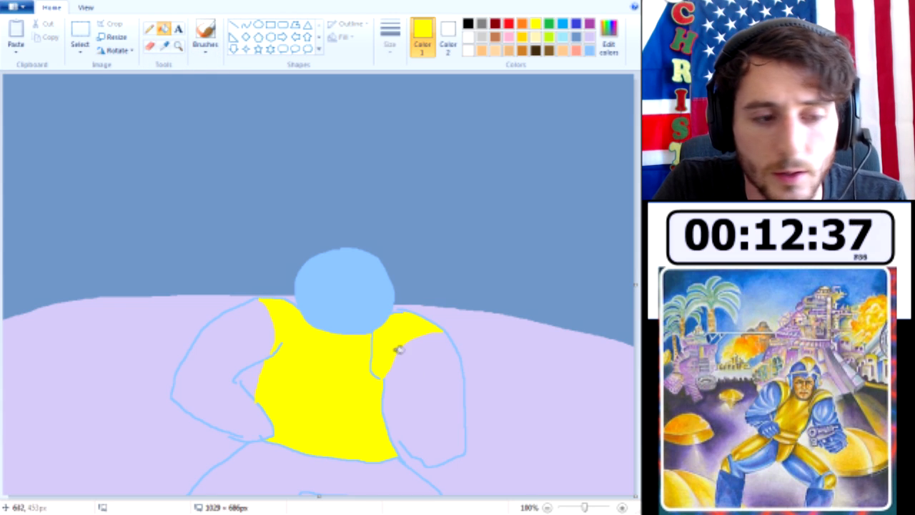
pyautogui.click(373, 348)
pyautogui.hotkey('ctrl', 'z')
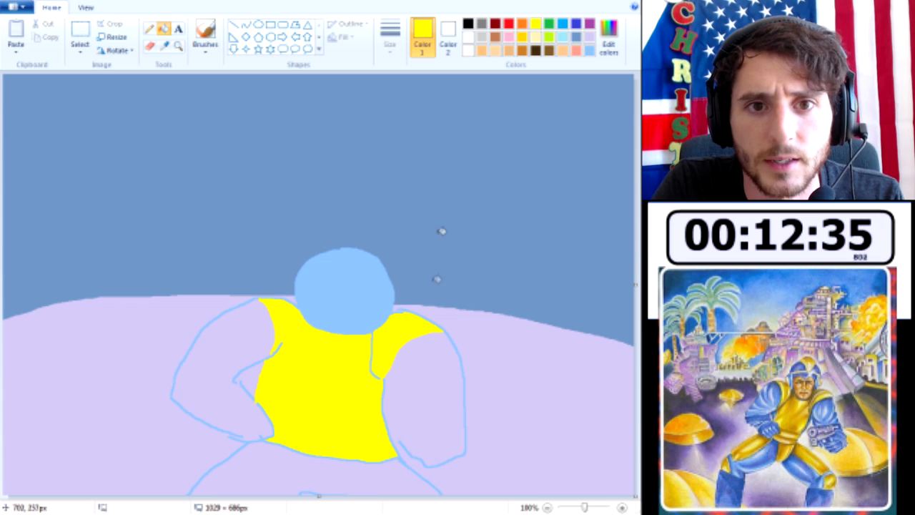
pyautogui.click(149, 28)
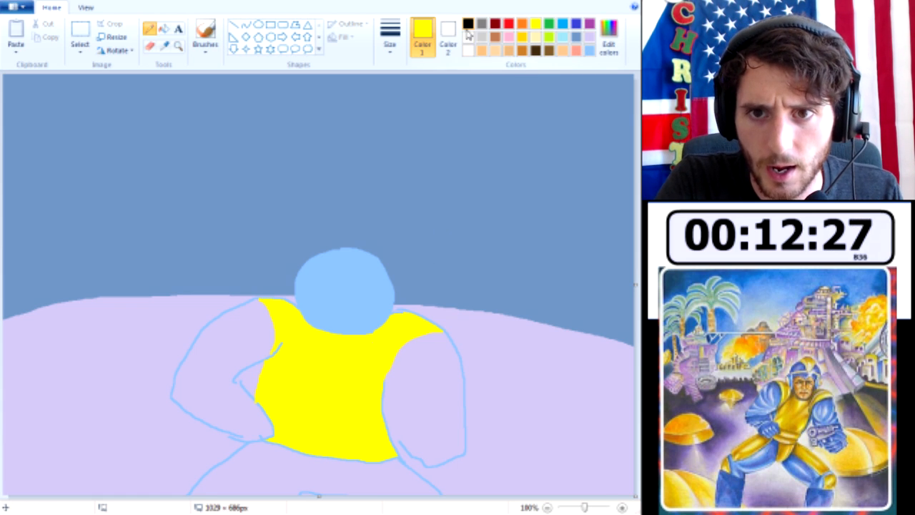
# - Outline a dark gray pistol across the figure's straight-hanging forearm with the Pencil, with a light blue hand at its front grip
pyautogui.click(589, 50)
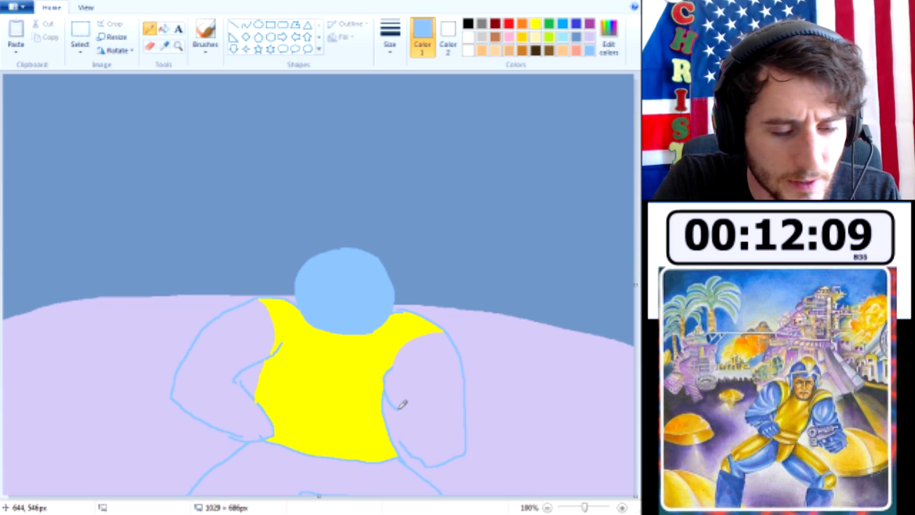
pyautogui.click(481, 36)
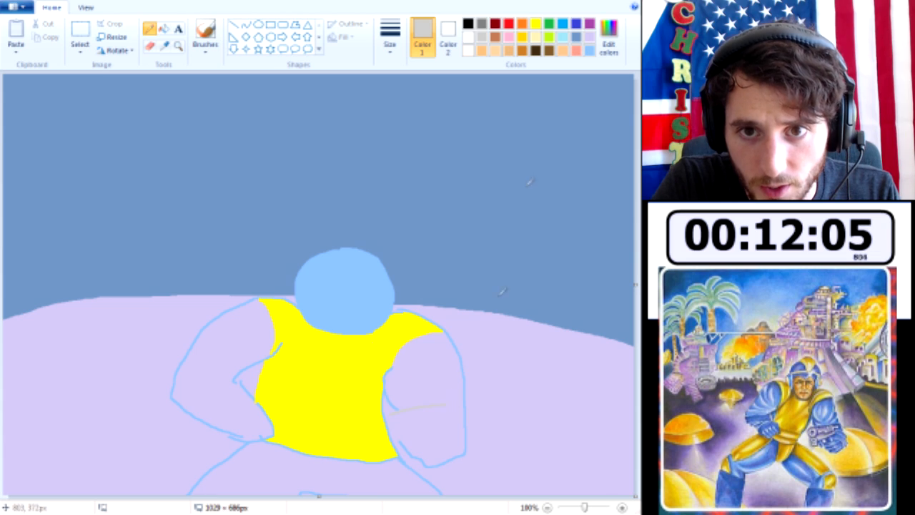
pyautogui.click(481, 24)
pyautogui.moveTo(384, 413)
pyautogui.mouseDown()
pyautogui.moveTo(450, 401)
pyautogui.moveTo(456, 425)
pyautogui.moveTo(413, 433)
pyautogui.mouseUp()
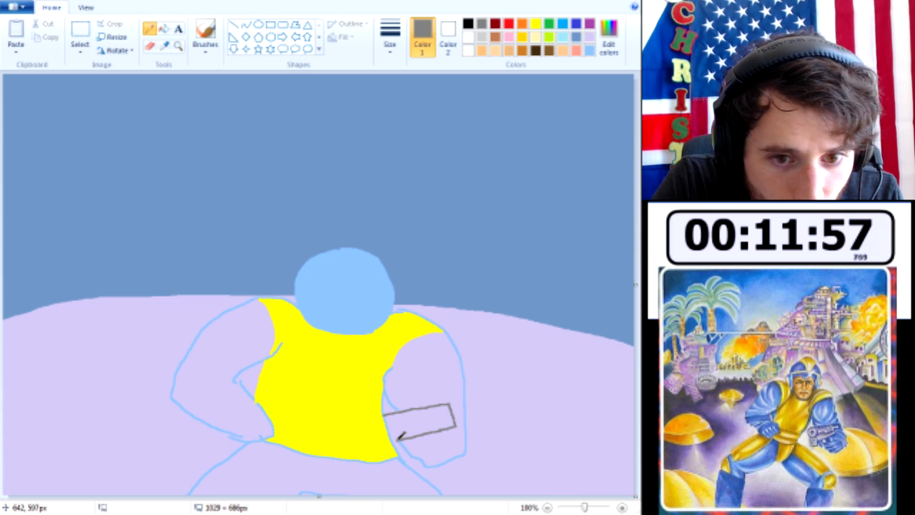
pyautogui.moveTo(392, 427); pyautogui.dragTo(378, 421)
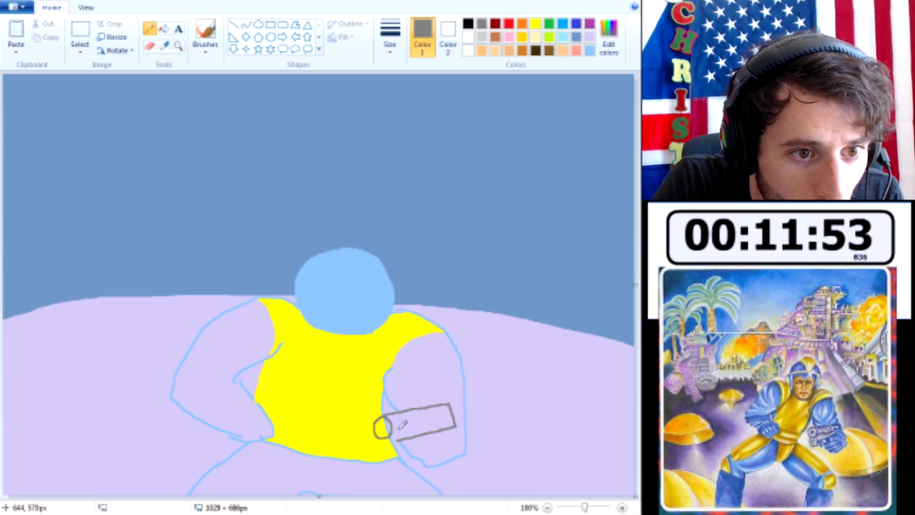
pyautogui.moveTo(408, 424); pyautogui.dragTo(411, 429)
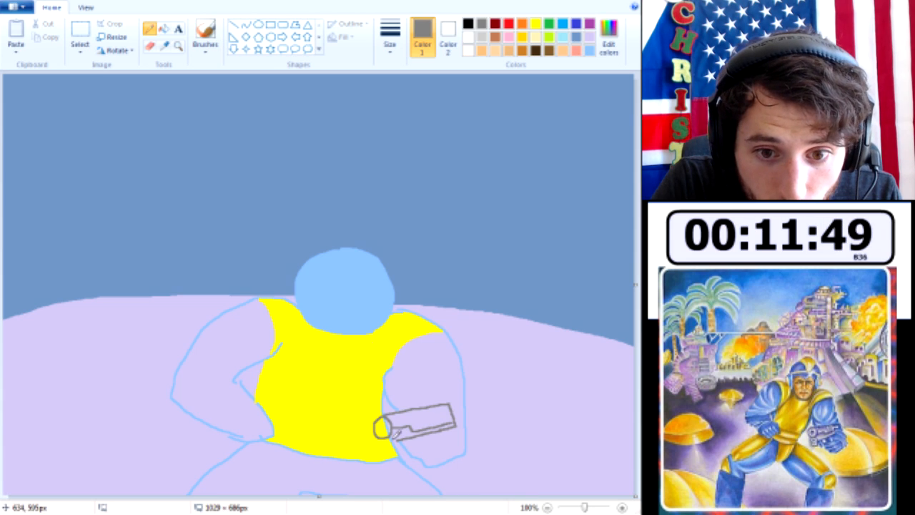
pyautogui.moveTo(378, 429); pyautogui.dragTo(384, 451)
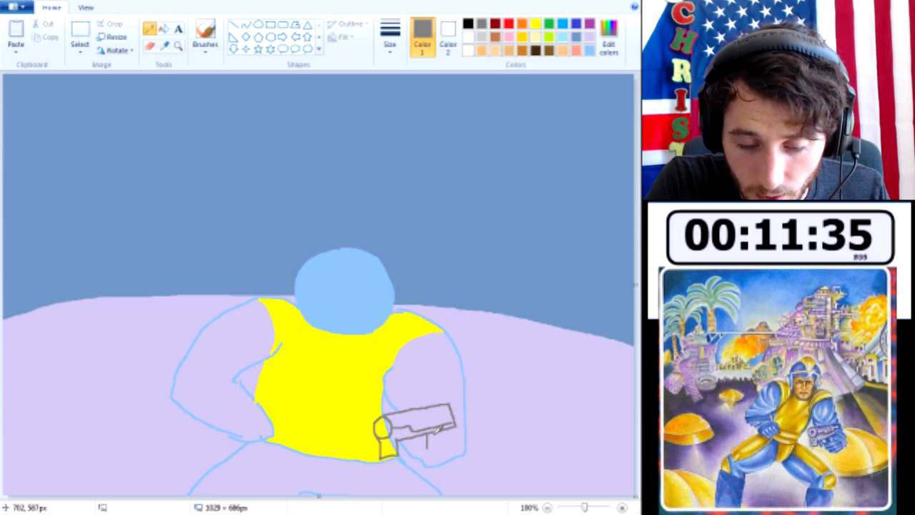
pyautogui.click(589, 50)
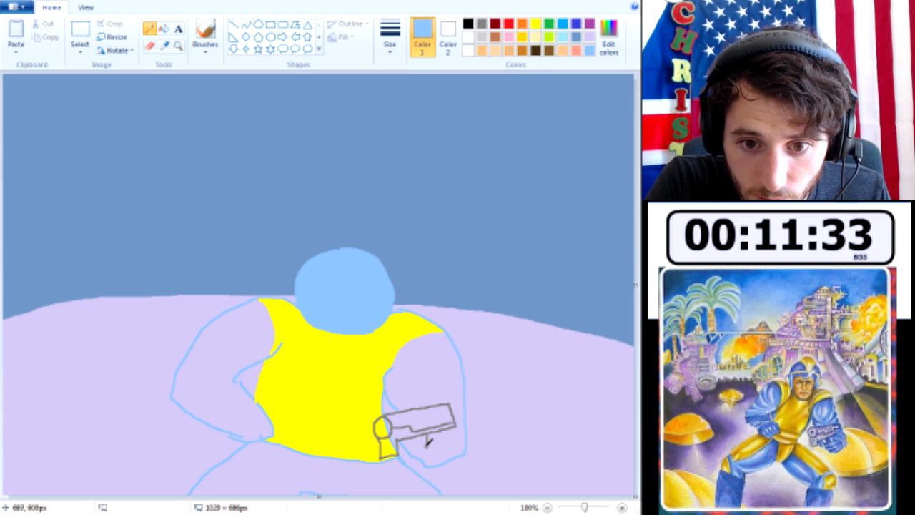
pyautogui.moveTo(424, 443); pyautogui.dragTo(430, 454)
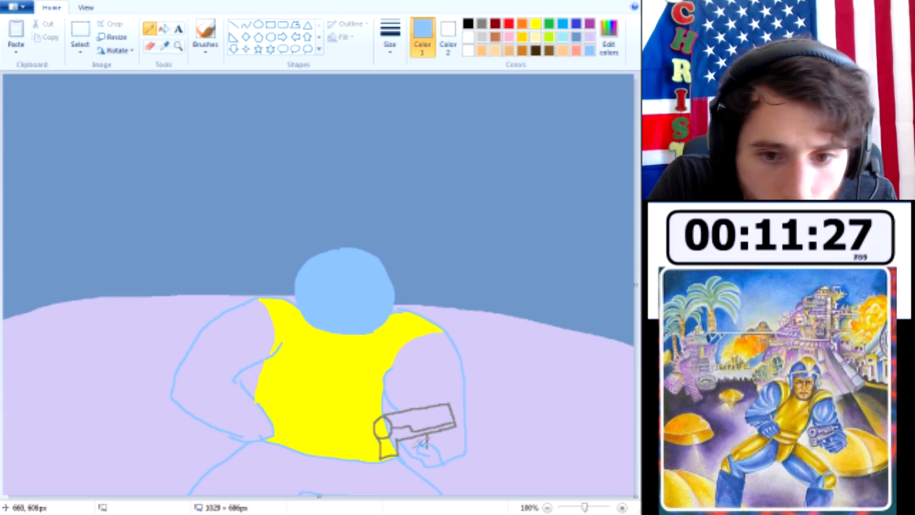
# - Fill the pistol's barrel, rounded end and rear handle with dark gray
pyautogui.click(481, 24)
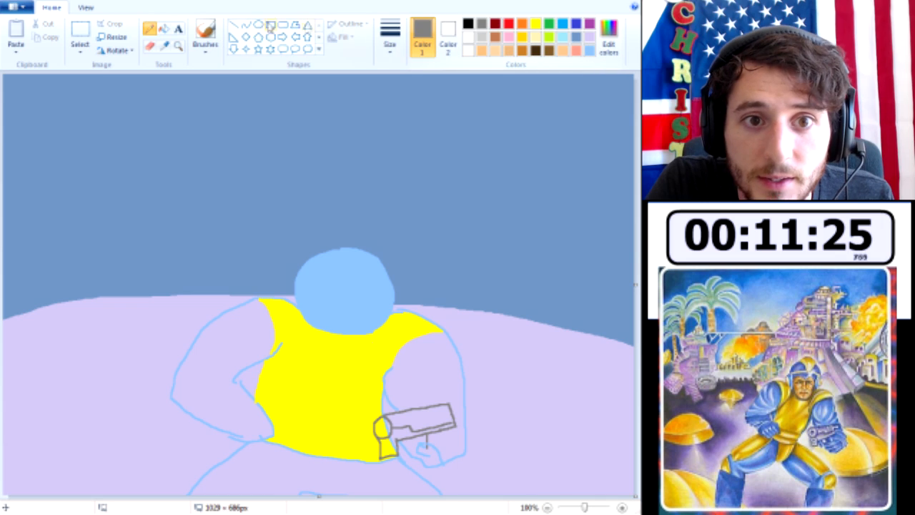
pyautogui.click(164, 28)
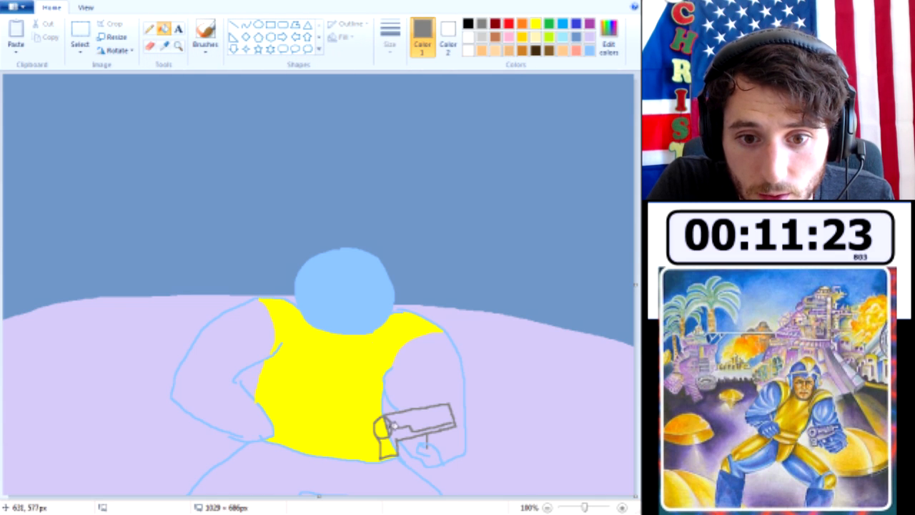
pyautogui.click(407, 418)
pyautogui.click(386, 424)
pyautogui.click(392, 447)
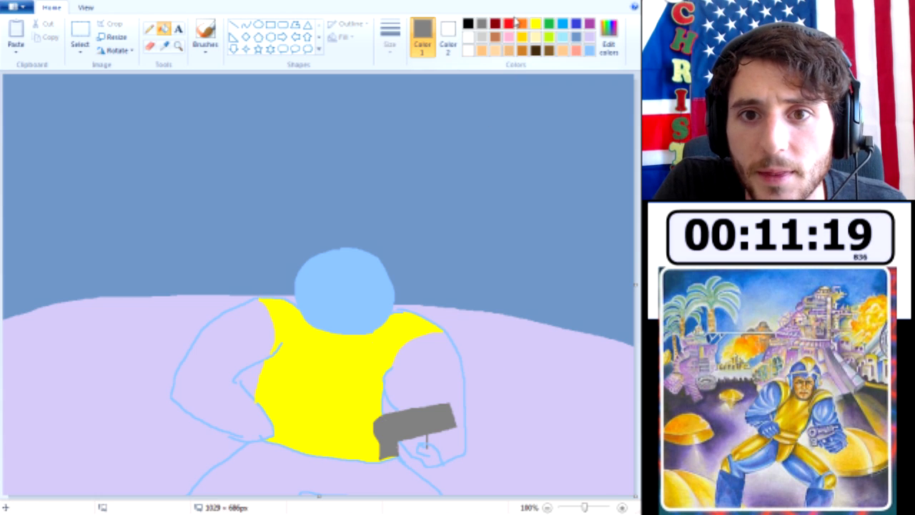
# - Add light gray detail lines to the pistol's barrel and handle, and thicken its front grip in dark gray
pyautogui.click(483, 39)
pyautogui.click(148, 28)
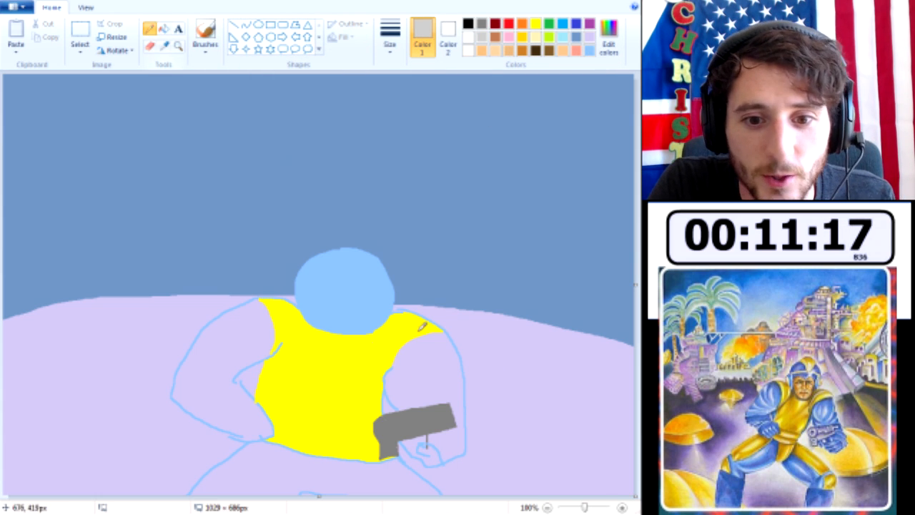
pyautogui.moveTo(393, 429); pyautogui.dragTo(451, 410)
pyautogui.hotkey('ctrl', 'z')
pyautogui.hotkey('ctrl', 'z')
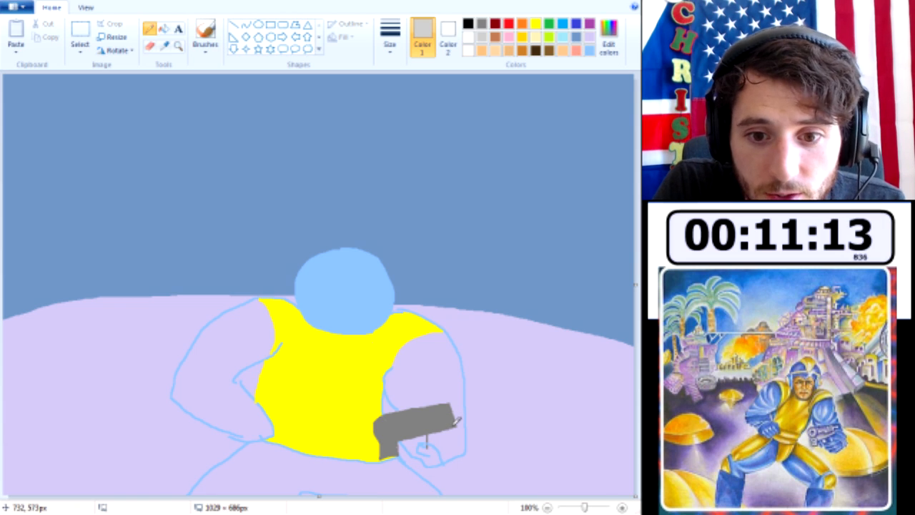
pyautogui.moveTo(424, 423); pyautogui.dragTo(413, 414)
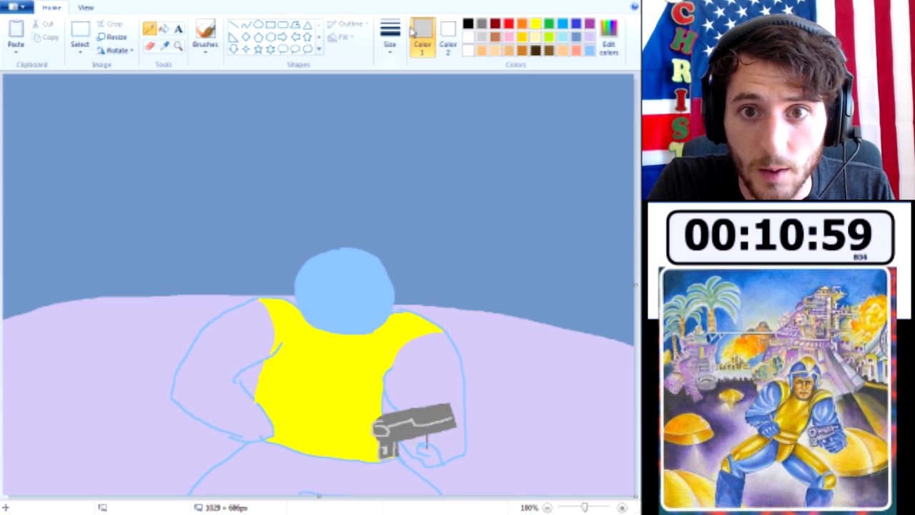
pyautogui.click(481, 24)
pyautogui.moveTo(419, 437)
pyautogui.mouseDown()
pyautogui.moveTo(427, 452)
pyautogui.moveTo(422, 436)
pyautogui.moveTo(439, 447)
pyautogui.mouseUp()
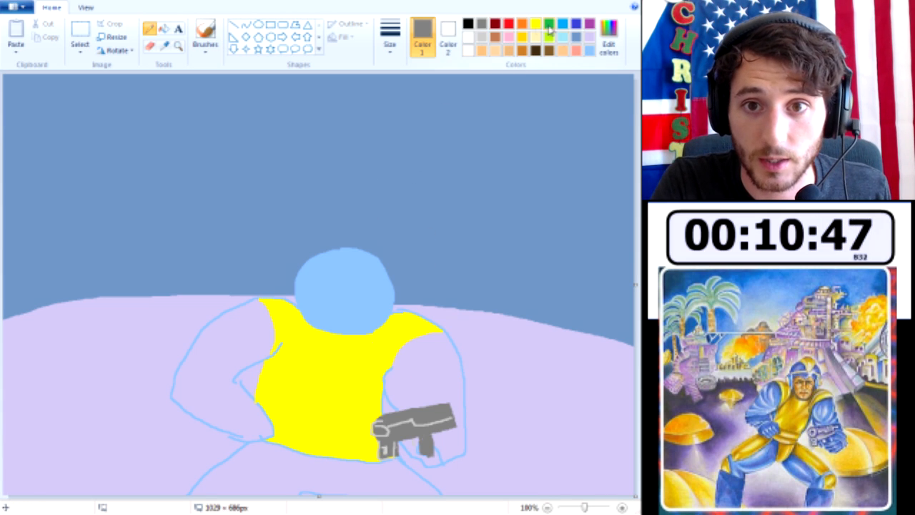
# - Outline the face opening and chin on the head in the custom peach color, and fill the face with it
pyautogui.click(497, 51)
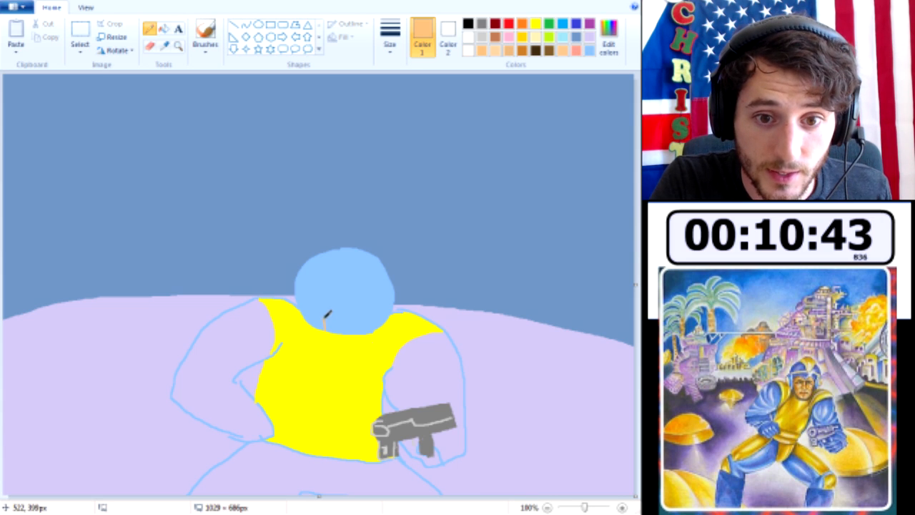
pyautogui.moveTo(320, 329)
pyautogui.mouseDown()
pyautogui.moveTo(323, 288)
pyautogui.moveTo(332, 281)
pyautogui.moveTo(350, 293)
pyautogui.moveTo(375, 283)
pyautogui.moveTo(385, 293)
pyautogui.moveTo(366, 341)
pyautogui.moveTo(321, 326)
pyautogui.mouseUp()
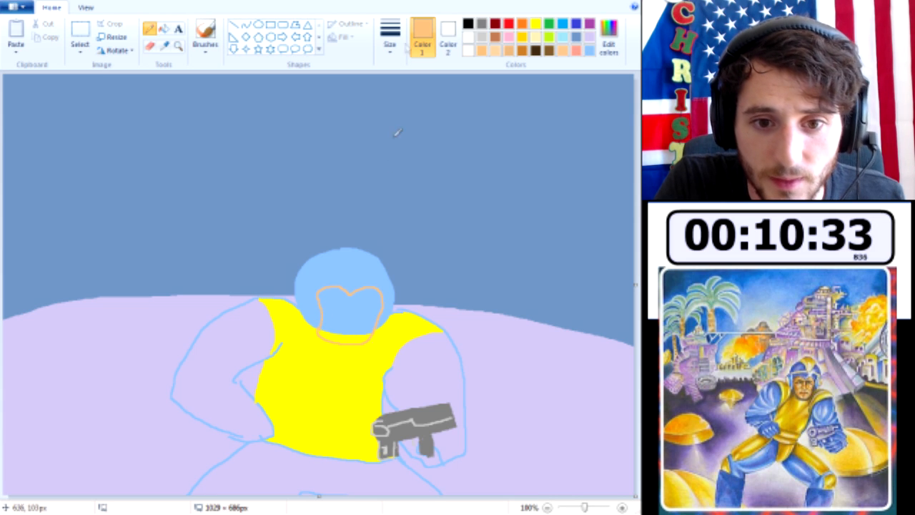
pyautogui.click(163, 29)
pyautogui.click(358, 319)
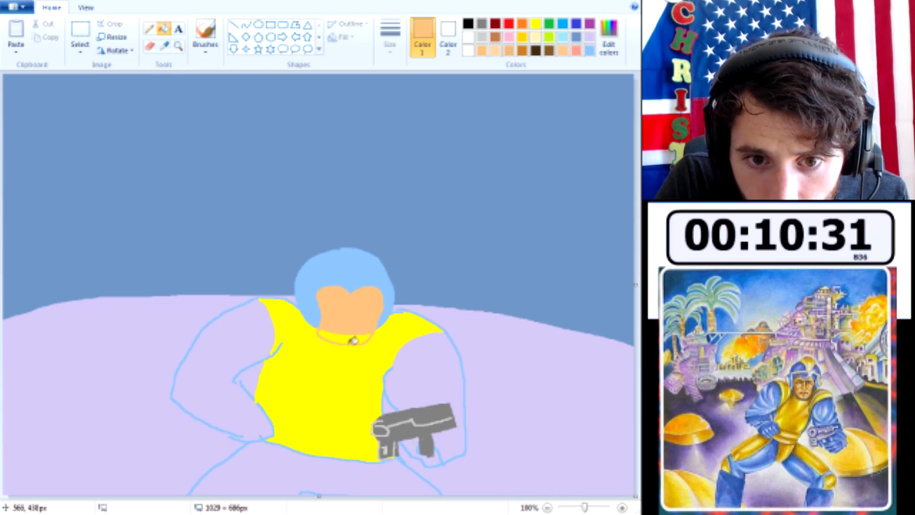
pyautogui.click(351, 337)
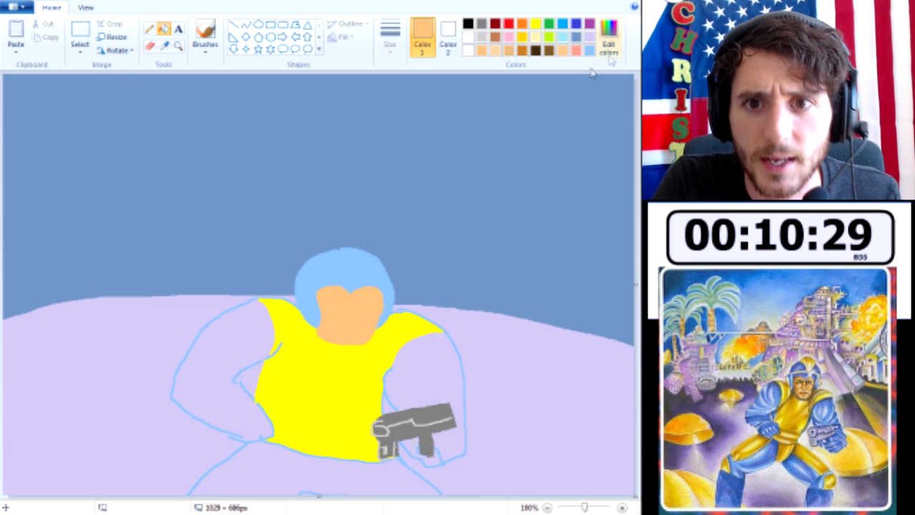
# - Draw a yellow crest from the middle of the brow over the top of the helmet, and fill it with yellow
pyautogui.click(538, 29)
pyautogui.click(149, 28)
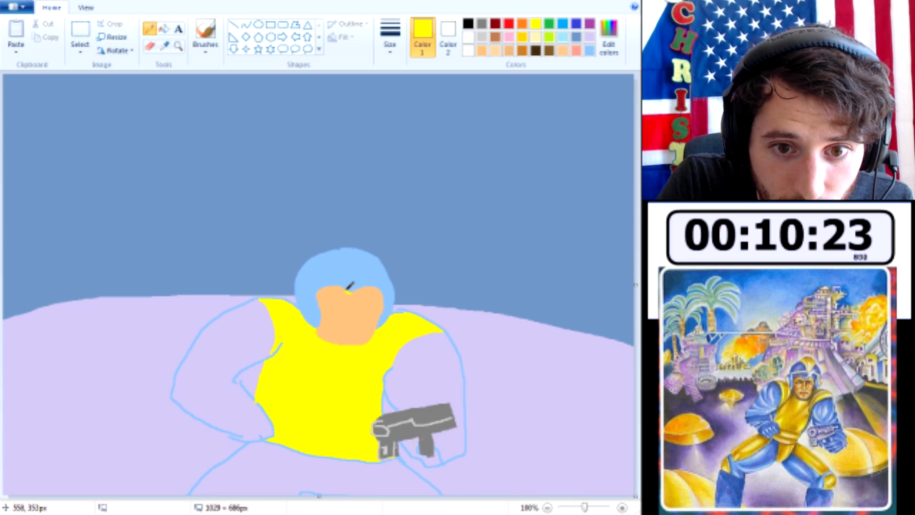
pyautogui.moveTo(341, 276)
pyautogui.mouseDown()
pyautogui.moveTo(326, 245)
pyautogui.moveTo(358, 238)
pyautogui.moveTo(374, 252)
pyautogui.moveTo(364, 286)
pyautogui.mouseUp()
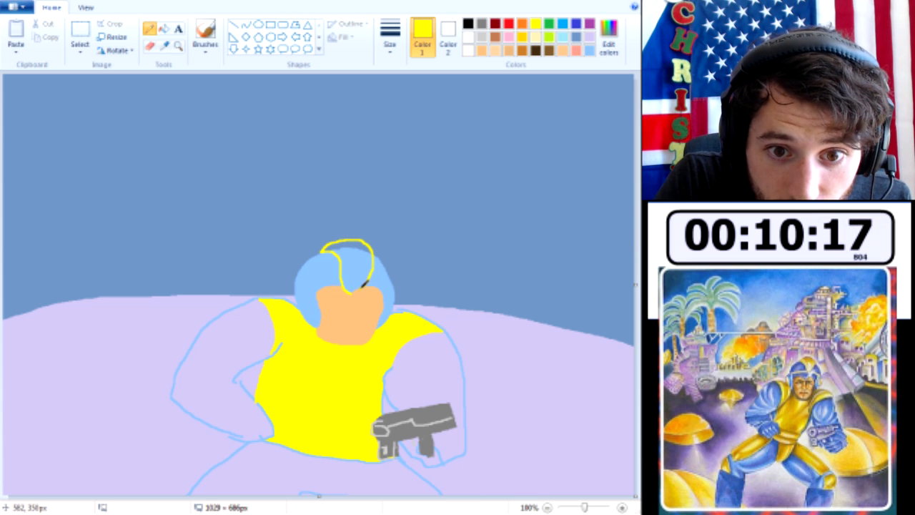
pyautogui.click(163, 28)
pyautogui.click(356, 275)
pyautogui.click(350, 245)
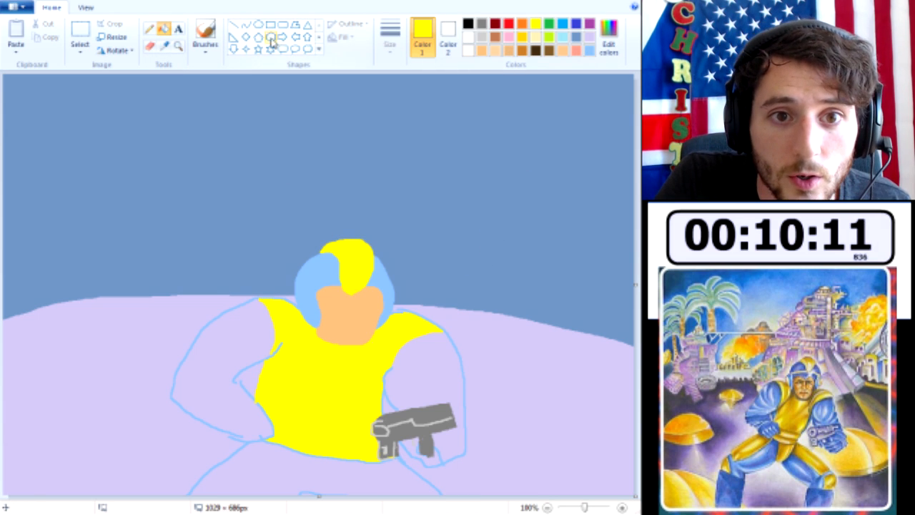
pyautogui.click(149, 28)
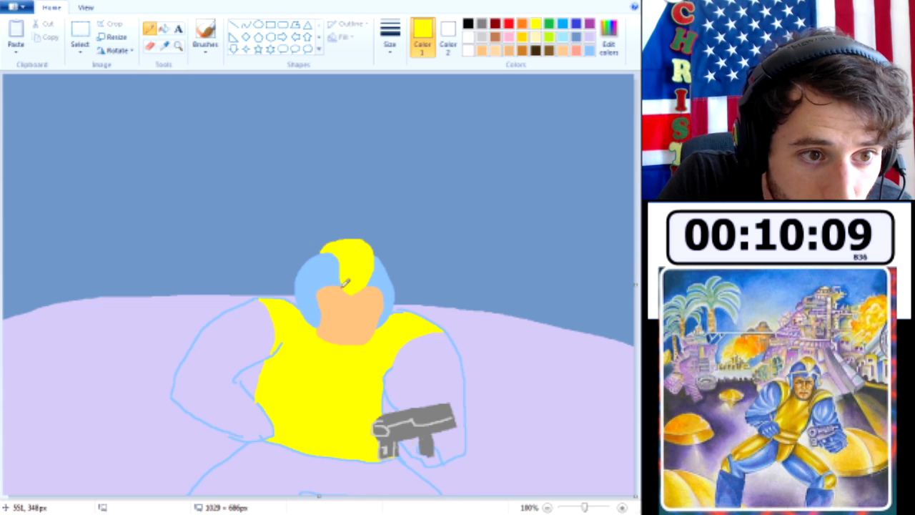
# - Trace the helmet's brow edge and both ear pieces in yellow, and switch the drawing color to light blue
pyautogui.moveTo(299, 291); pyautogui.dragTo(346, 281)
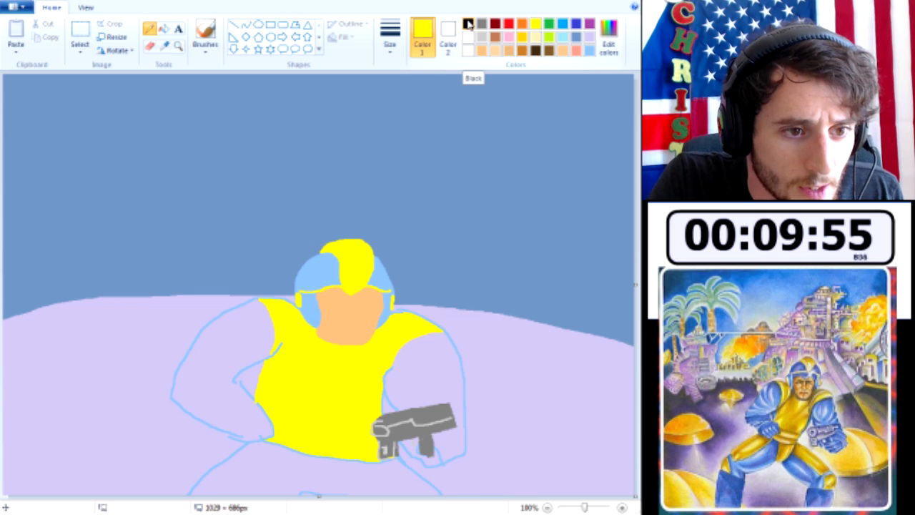
pyautogui.click(590, 52)
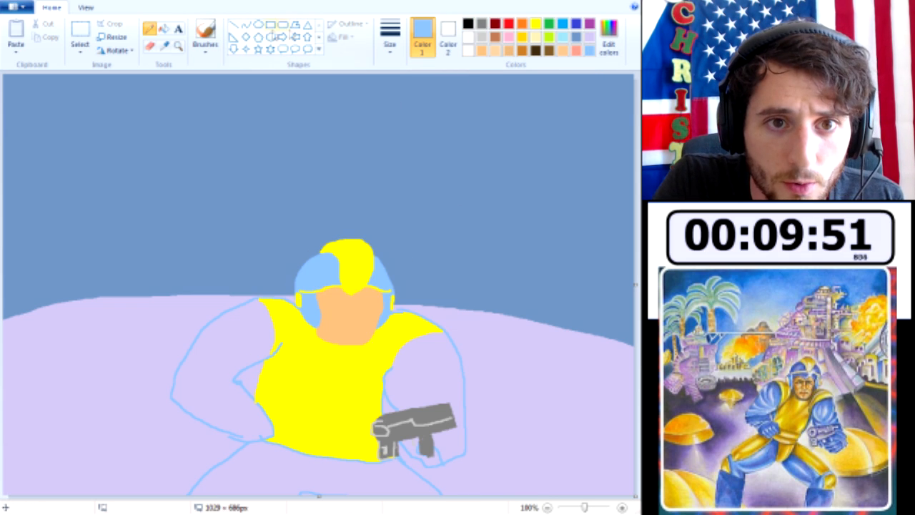
pyautogui.click(165, 29)
pyautogui.click(252, 328)
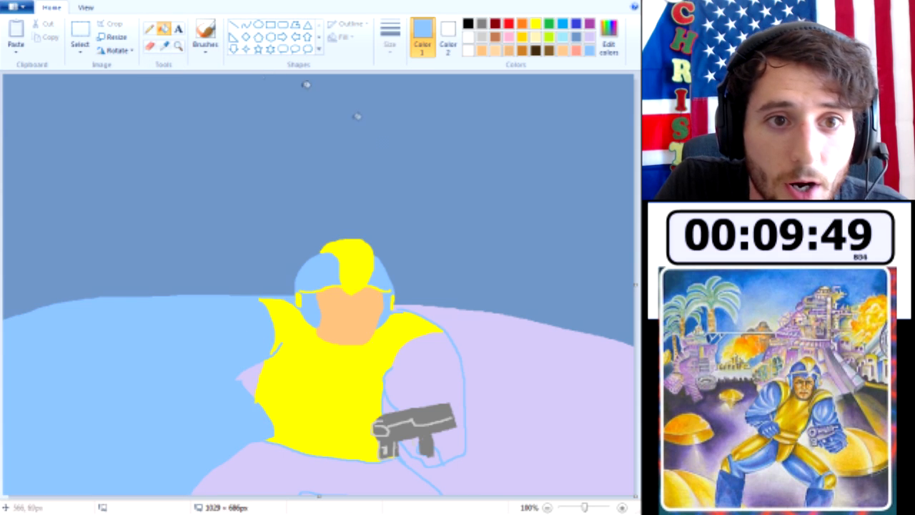
pyautogui.hotkey('ctrl', 'z')
# - Close the gaps in the outline of the arm resting on the hip, and fill the arm with light blue
pyautogui.click(150, 29)
pyautogui.moveTo(240, 372); pyautogui.dragTo(274, 419)
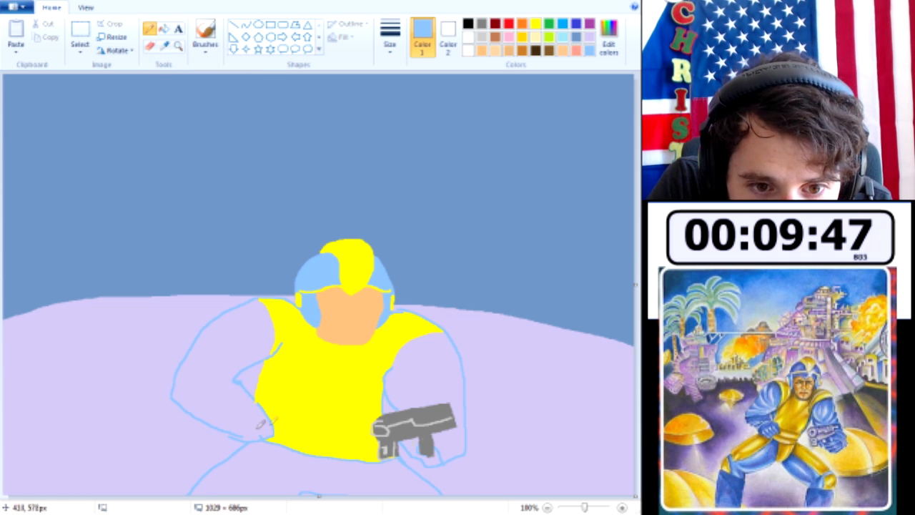
pyautogui.click(163, 29)
pyautogui.click(270, 371)
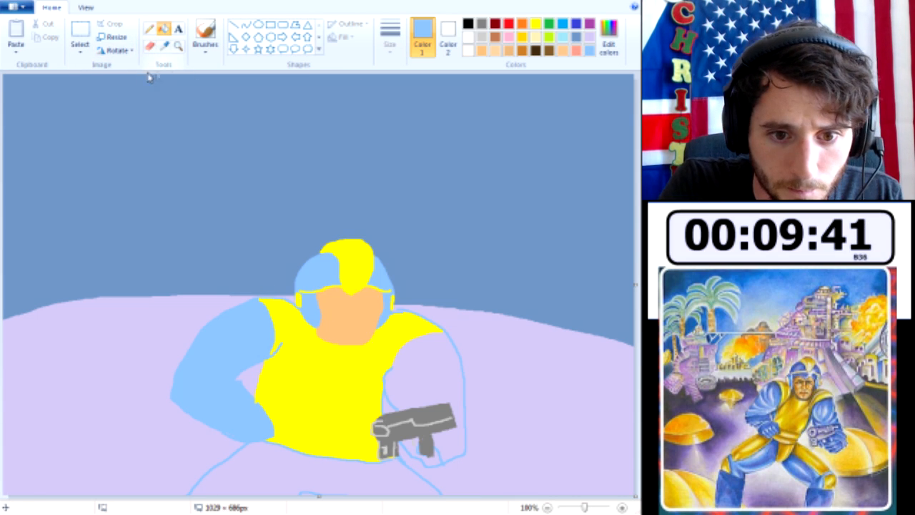
# - Draw the fingers of the hand on the hip and curved fold lines up that arm in blue-gray
pyautogui.click(577, 37)
pyautogui.click(149, 28)
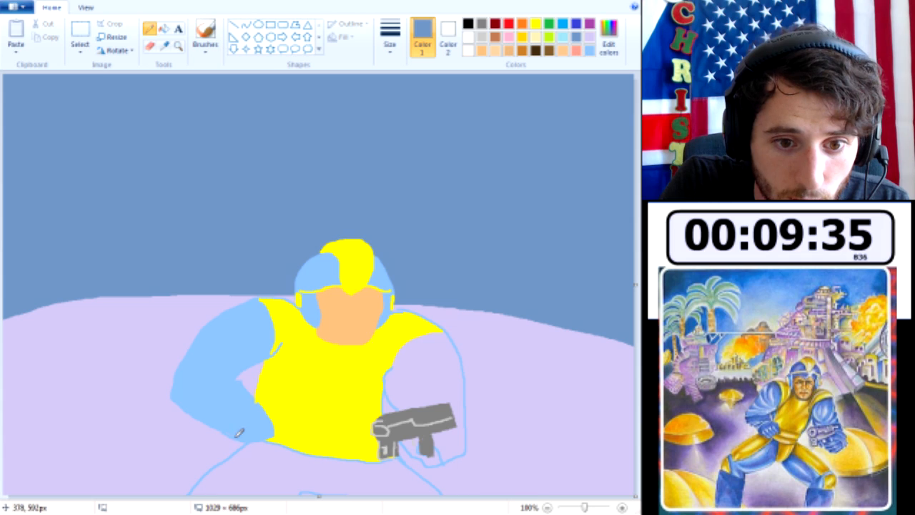
pyautogui.moveTo(229, 427); pyautogui.dragTo(252, 410)
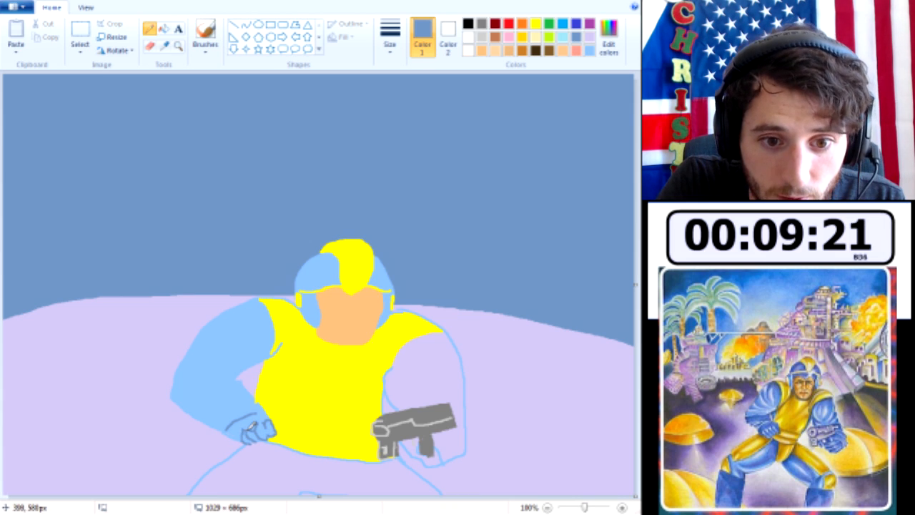
pyautogui.moveTo(208, 417); pyautogui.dragTo(241, 406)
pyautogui.moveTo(183, 367); pyautogui.dragTo(218, 392)
pyautogui.moveTo(201, 353); pyautogui.dragTo(230, 369)
pyautogui.moveTo(225, 323); pyautogui.dragTo(243, 343)
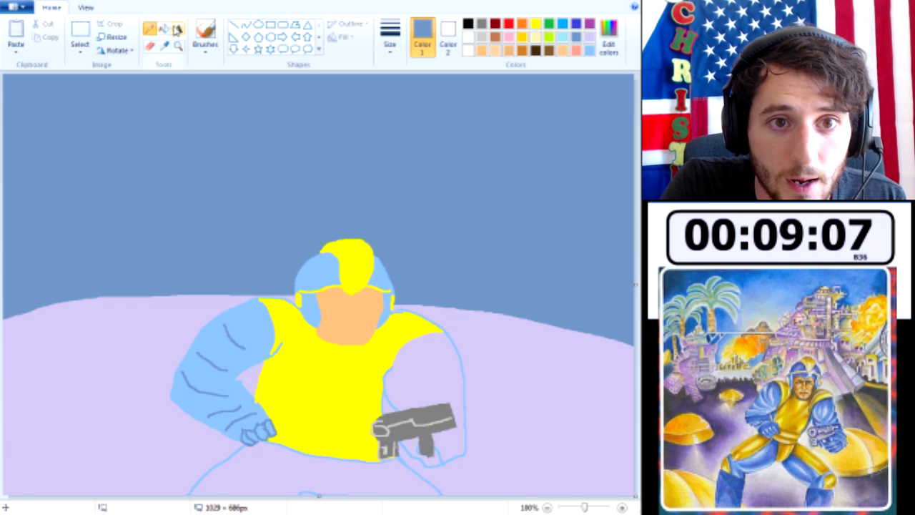
# - Fill the gun arm and the hand area between the pistol's grips with light blue
pyautogui.click(164, 28)
pyautogui.click(589, 50)
pyautogui.click(436, 373)
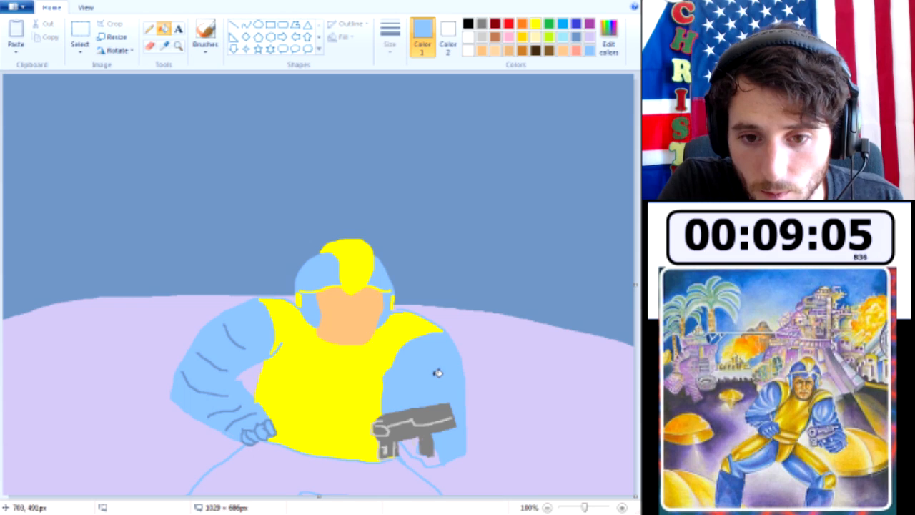
pyautogui.click(412, 443)
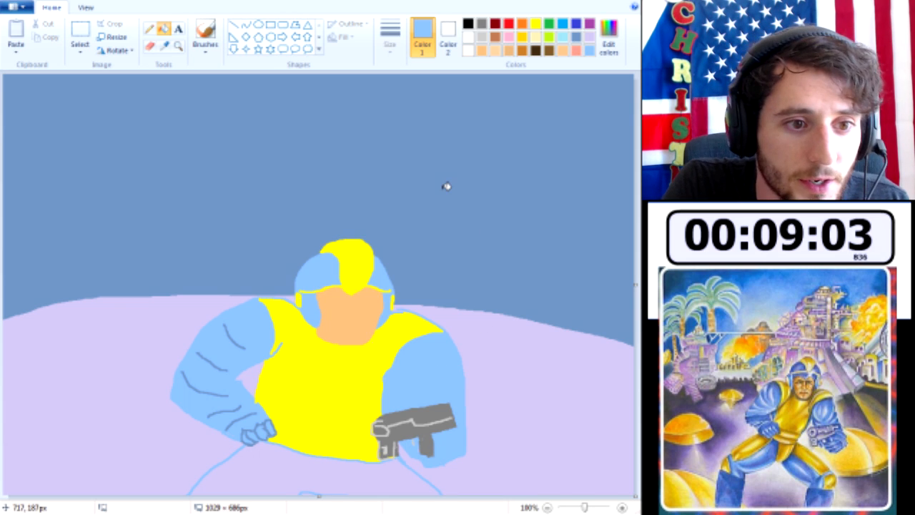
# - Draw finger lines on the gun hand and fold lines on the gun arm's sleeve in blue-gray
pyautogui.click(575, 38)
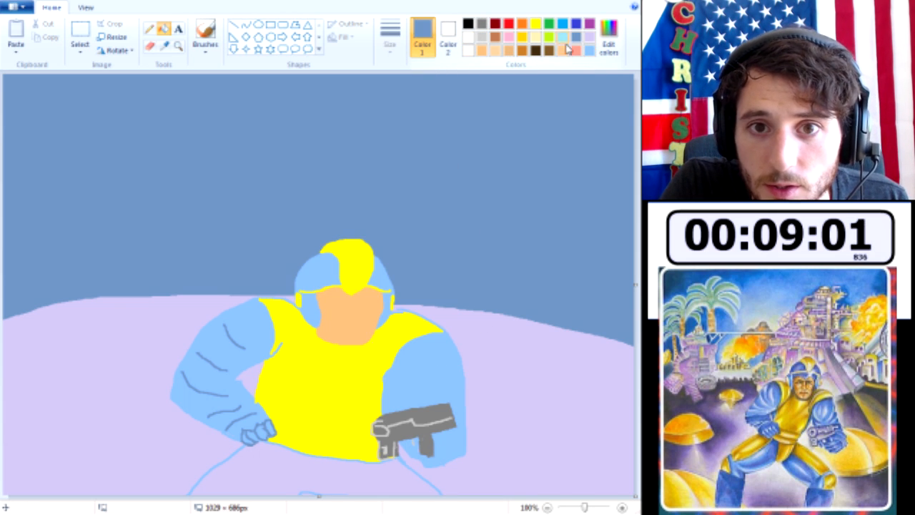
pyautogui.click(150, 29)
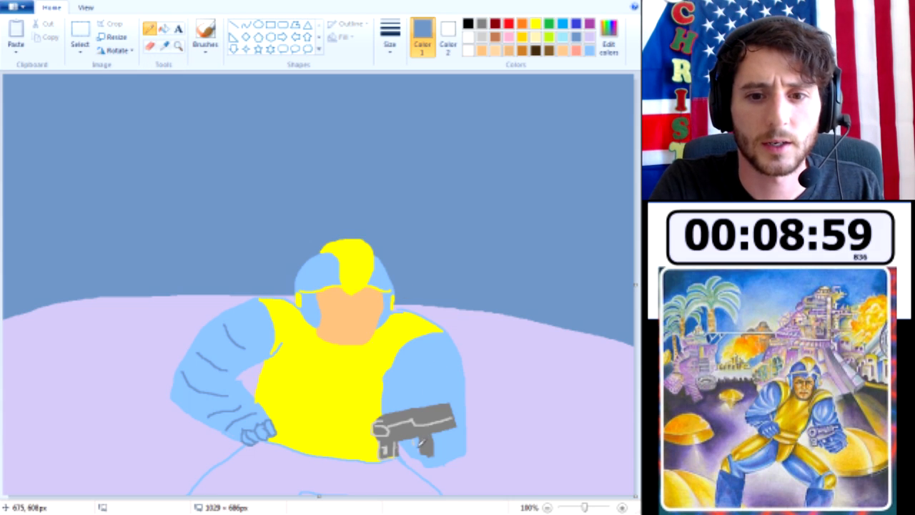
pyautogui.moveTo(421, 435)
pyautogui.mouseDown()
pyautogui.moveTo(411, 444)
pyautogui.moveTo(440, 438)
pyautogui.moveTo(448, 454)
pyautogui.mouseUp()
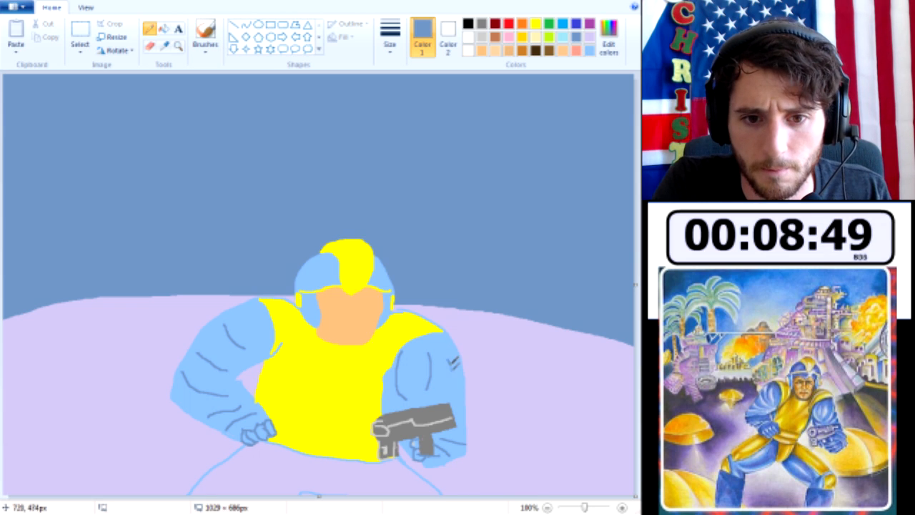
# - Fill the legs and hips below the yellow torso with light blue
pyautogui.click(164, 27)
pyautogui.click(590, 51)
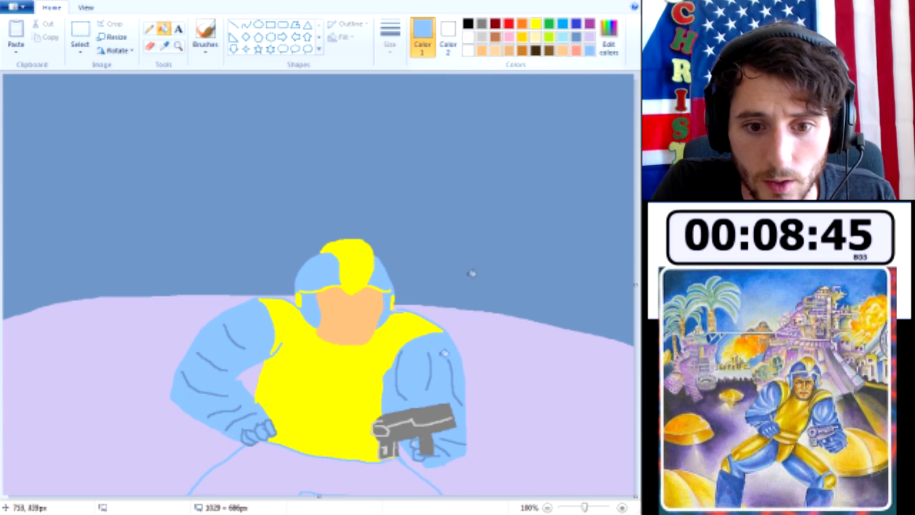
pyautogui.click(344, 445)
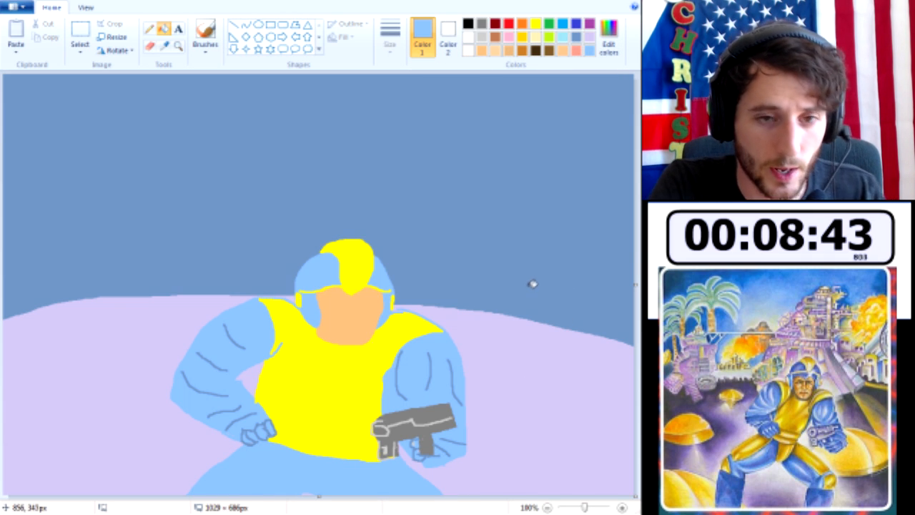
# - Outline a crotch piece and a panel on each thigh in gold
pyautogui.click(521, 38)
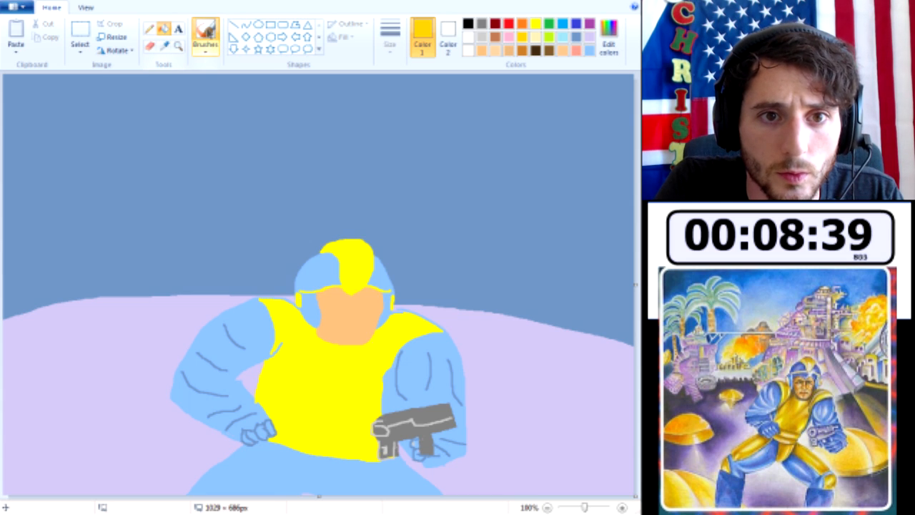
pyautogui.click(149, 28)
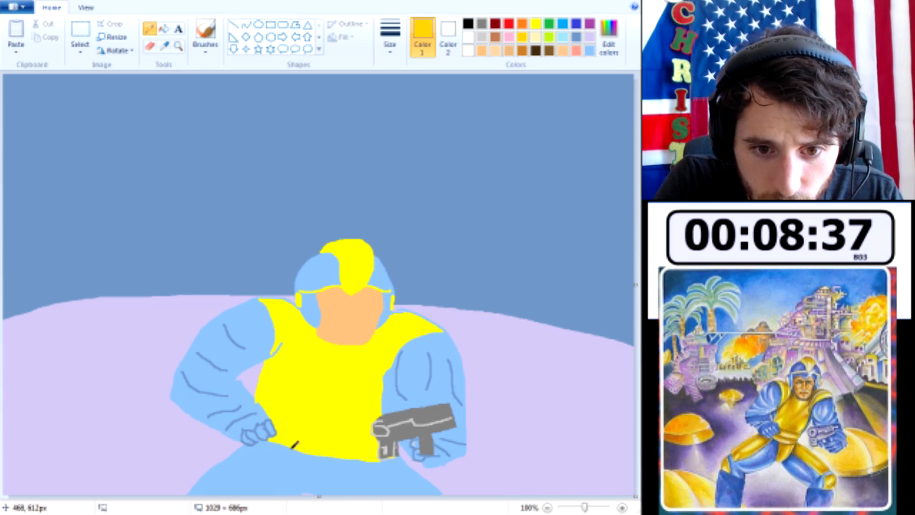
pyautogui.moveTo(306, 476)
pyautogui.mouseDown()
pyautogui.moveTo(315, 489)
pyautogui.moveTo(362, 476)
pyautogui.mouseUp()
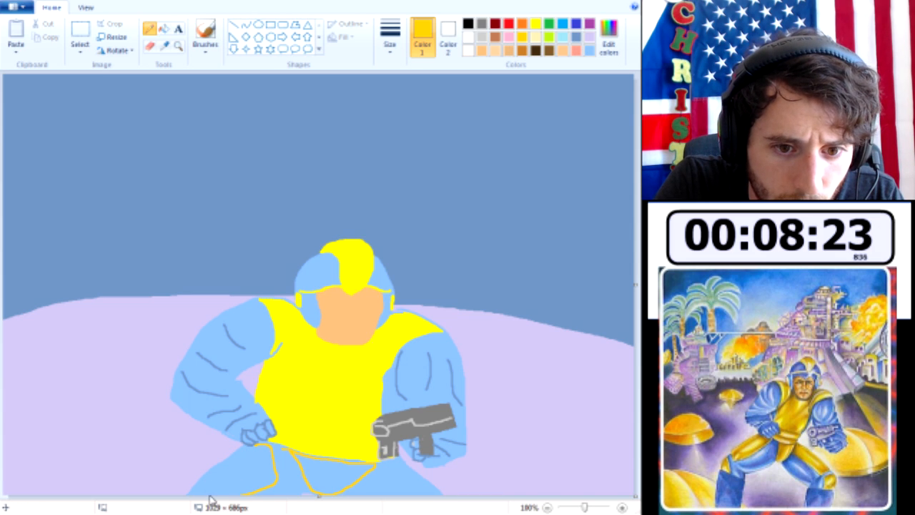
pyautogui.moveTo(209, 493)
pyautogui.mouseDown()
pyautogui.moveTo(201, 480)
pyautogui.moveTo(217, 463)
pyautogui.moveTo(264, 441)
pyautogui.mouseUp()
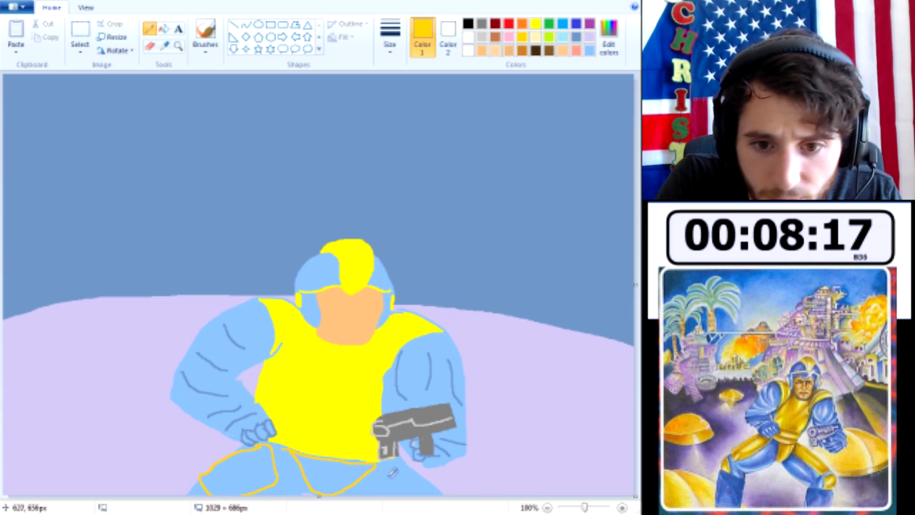
pyautogui.moveTo(409, 461); pyautogui.dragTo(436, 481)
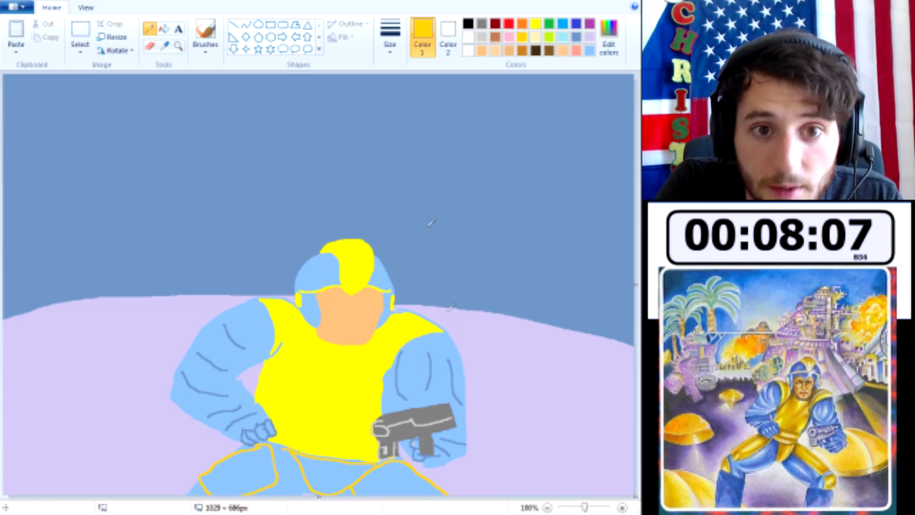
pyautogui.click(163, 28)
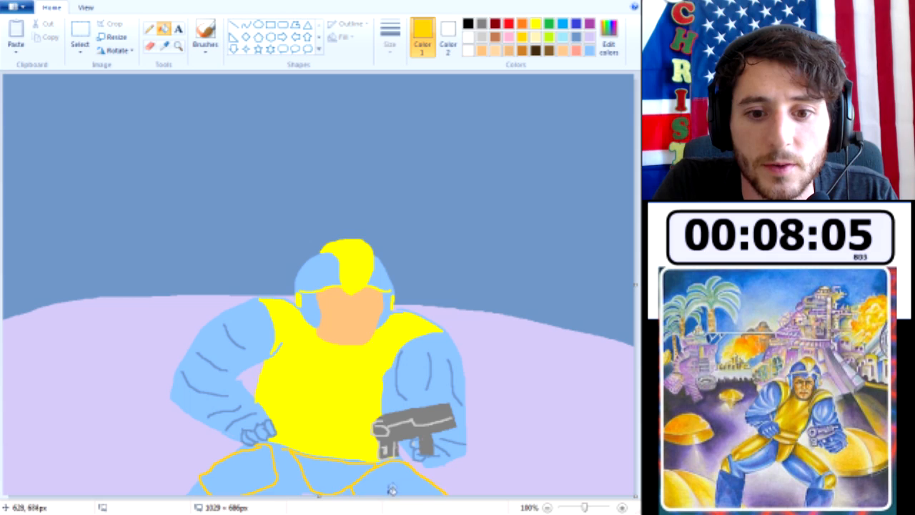
pyautogui.click(391, 484)
pyautogui.click(320, 470)
pyautogui.click(224, 470)
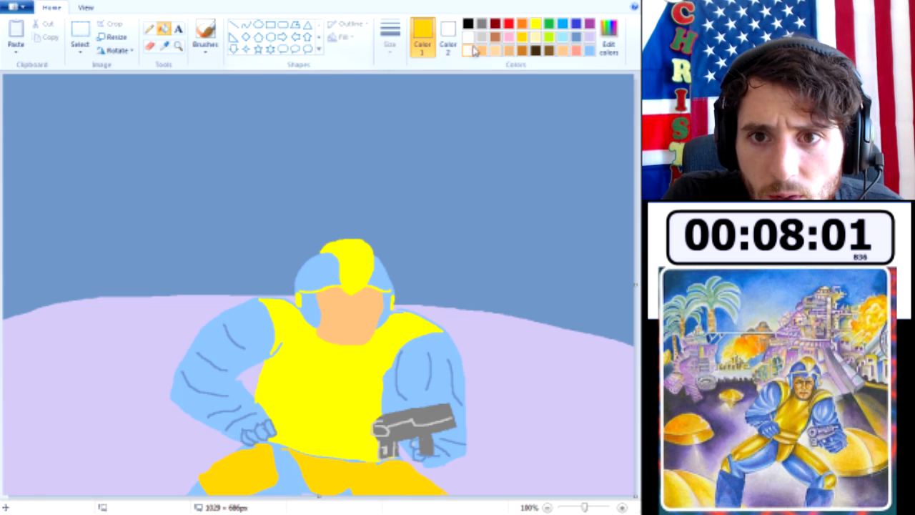
pyautogui.click(589, 50)
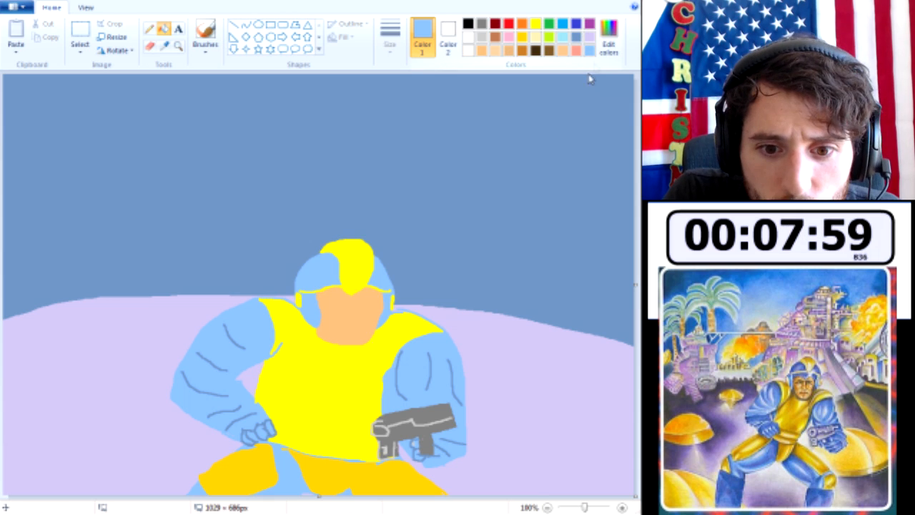
pyautogui.hotkey('ctrl', 'z')
pyautogui.hotkey('ctrl', 'z')
pyautogui.hotkey('ctrl', 'z')
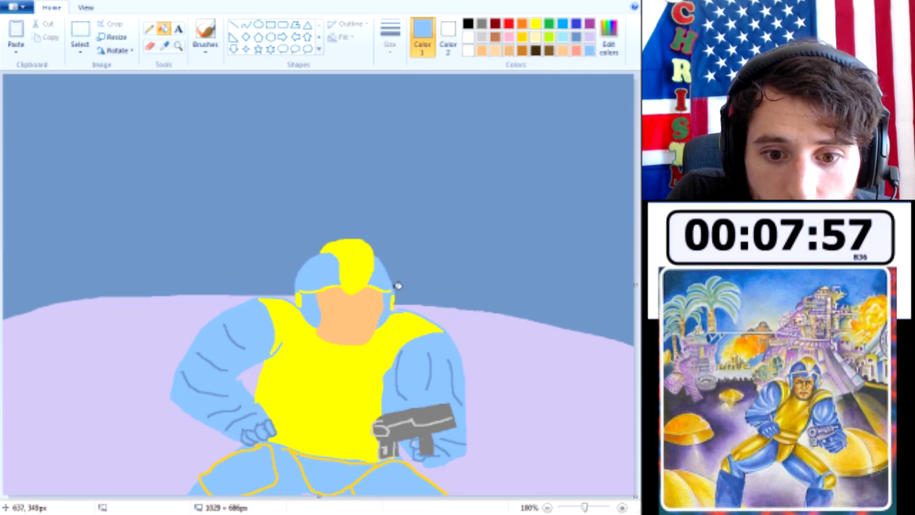
# - Fill the crotch piece and both thigh panels with gold
pyautogui.click(148, 30)
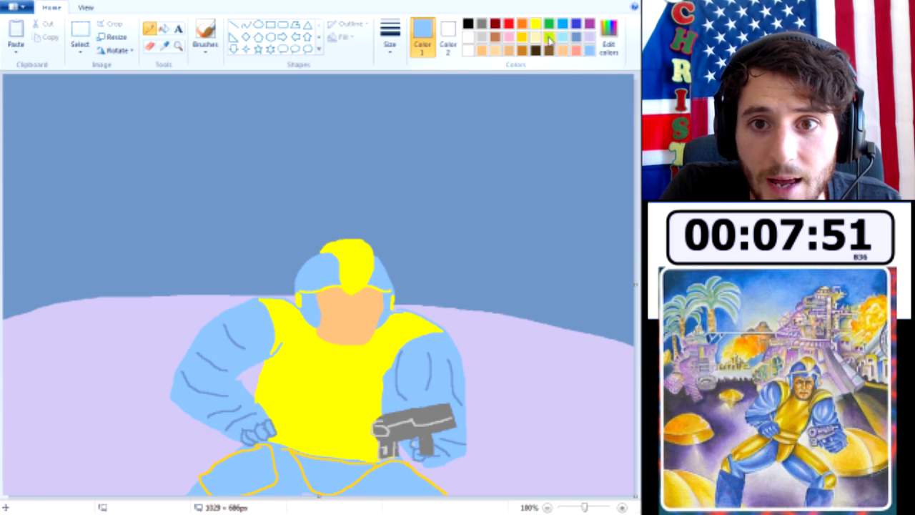
pyautogui.click(522, 36)
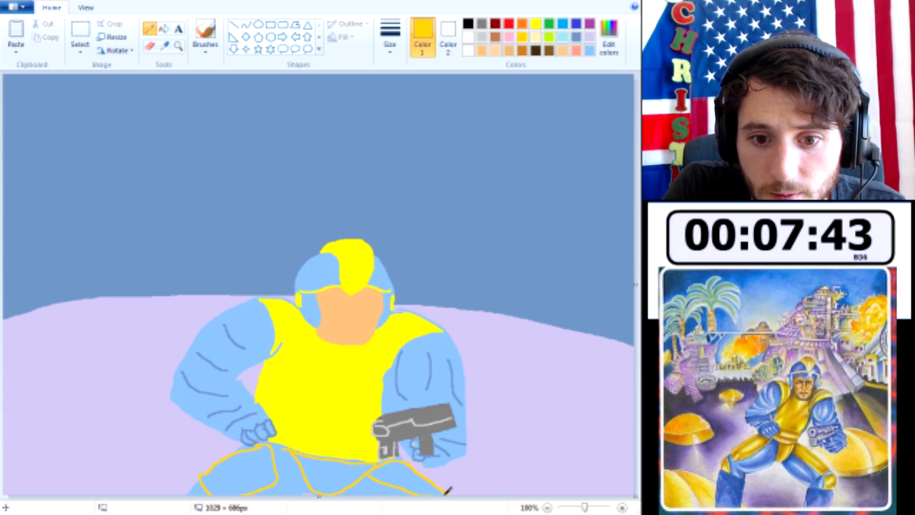
pyautogui.click(163, 27)
pyautogui.click(405, 472)
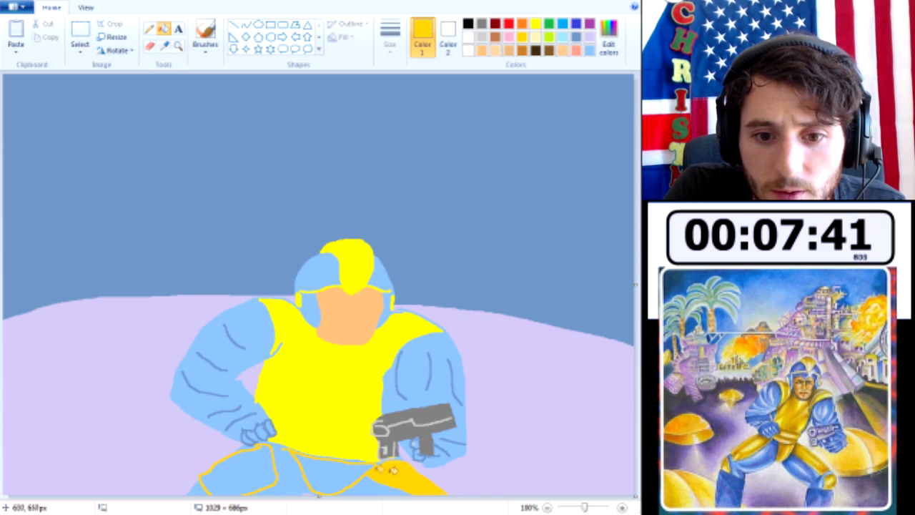
pyautogui.click(337, 469)
pyautogui.click(242, 472)
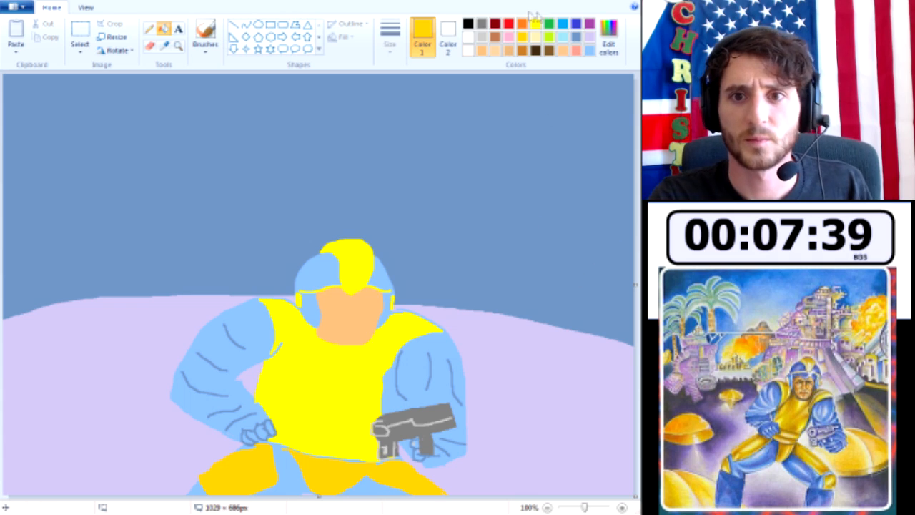
# - Add blue-gray fold lines to the light blue parts of the legs around the crotch piece
pyautogui.click(589, 50)
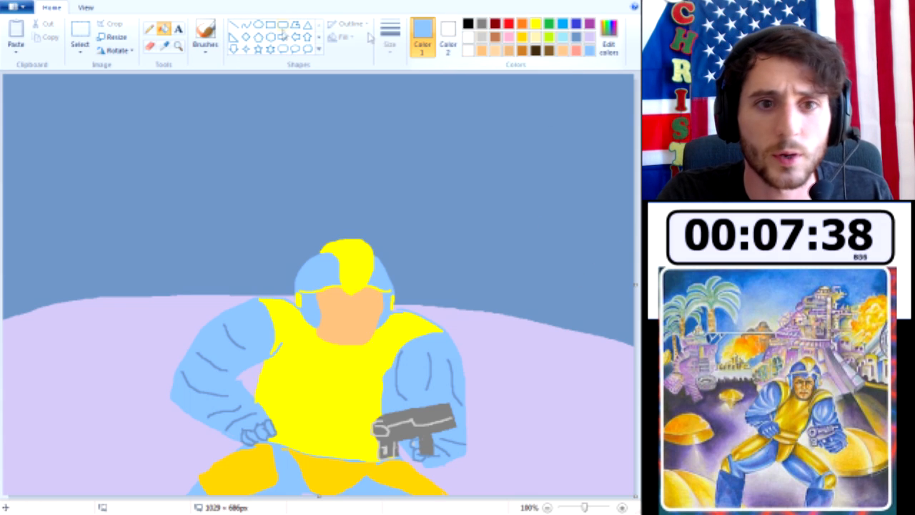
pyautogui.click(576, 37)
pyautogui.click(151, 29)
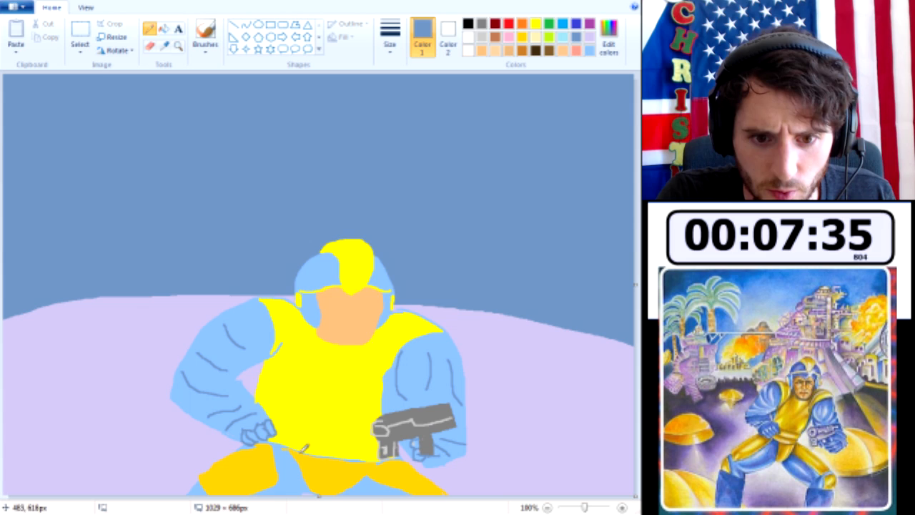
pyautogui.moveTo(293, 481); pyautogui.dragTo(298, 468)
pyautogui.moveTo(363, 487); pyautogui.dragTo(382, 493)
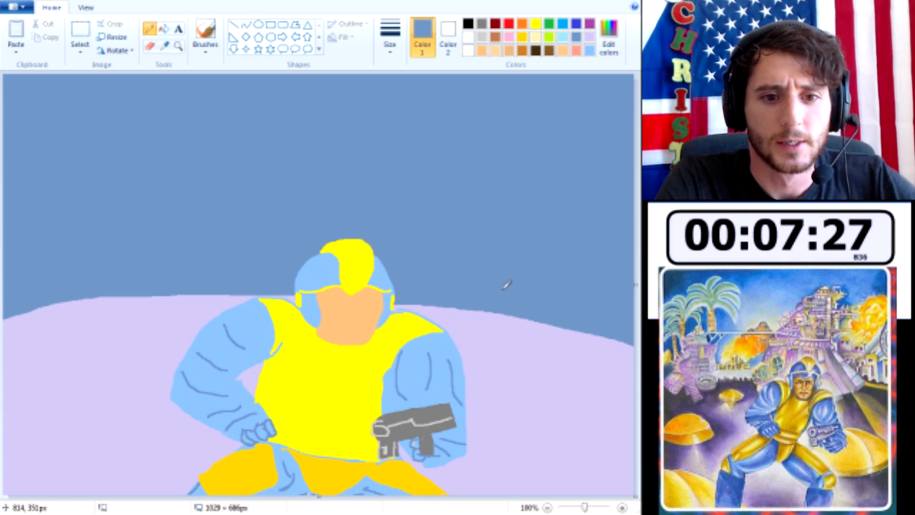
pyautogui.click(610, 48)
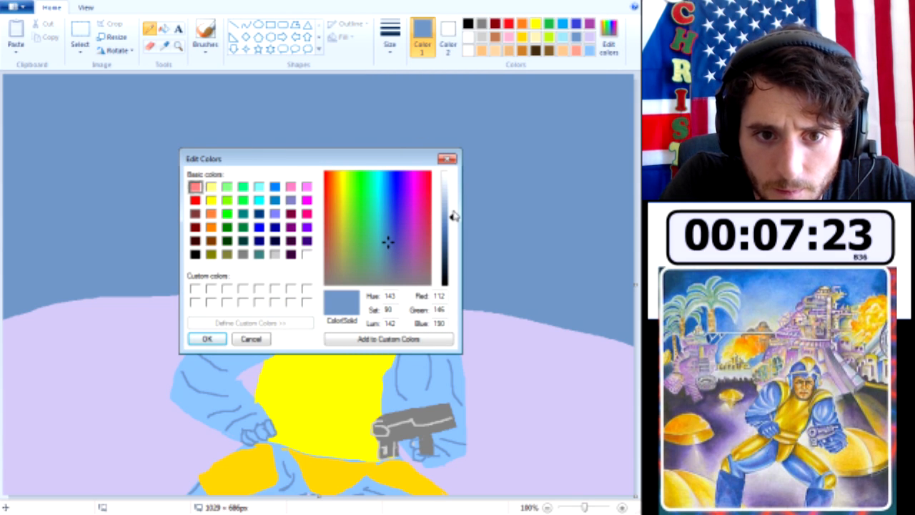
pyautogui.click(195, 255)
pyautogui.click(452, 226)
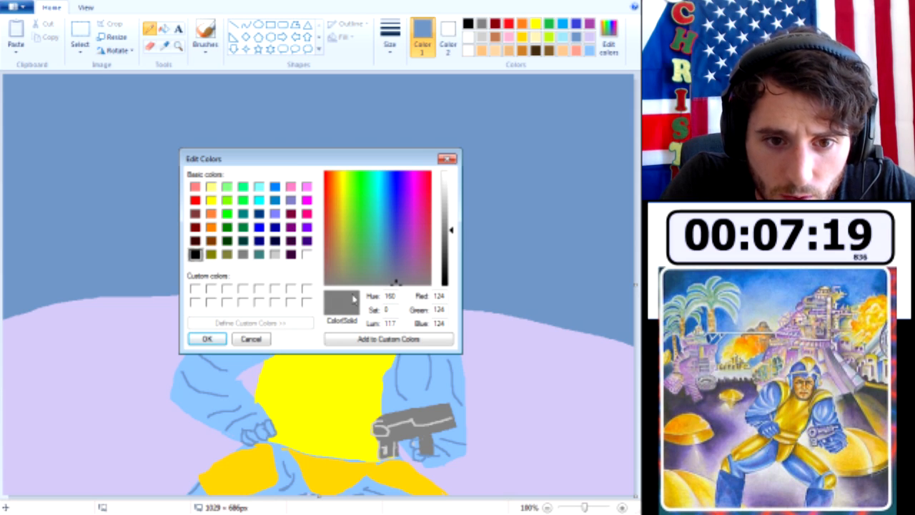
pyautogui.click(251, 339)
# - Draw the face's eyebrows, nose, mouth and eye outlines in dark brown
pyautogui.click(535, 51)
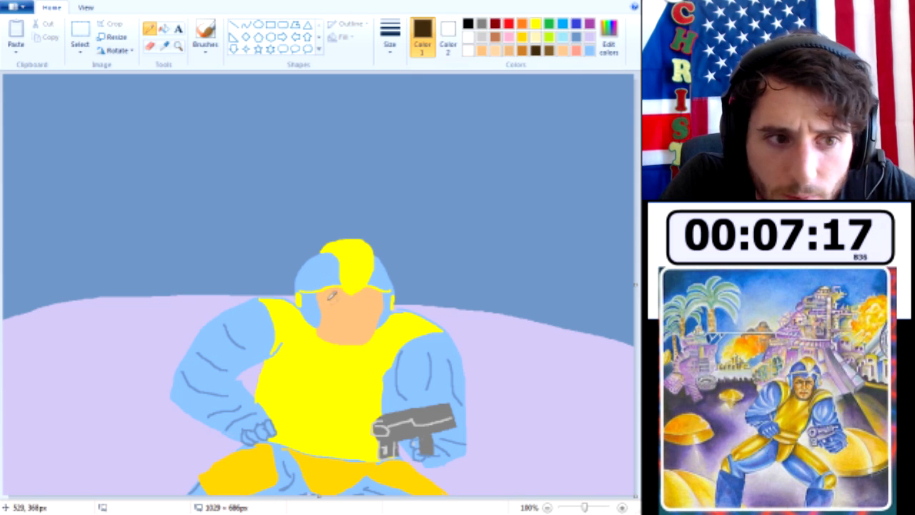
pyautogui.moveTo(330, 295); pyautogui.dragTo(346, 294)
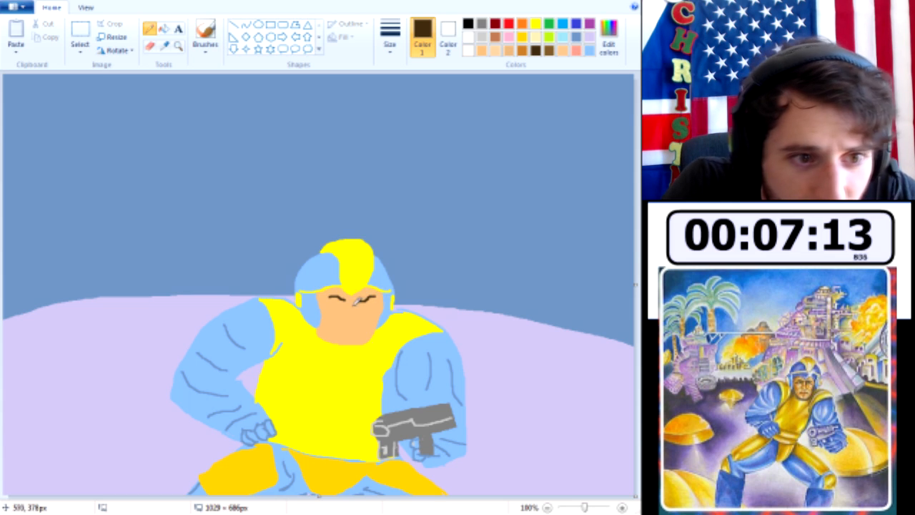
pyautogui.moveTo(355, 305); pyautogui.dragTo(362, 310)
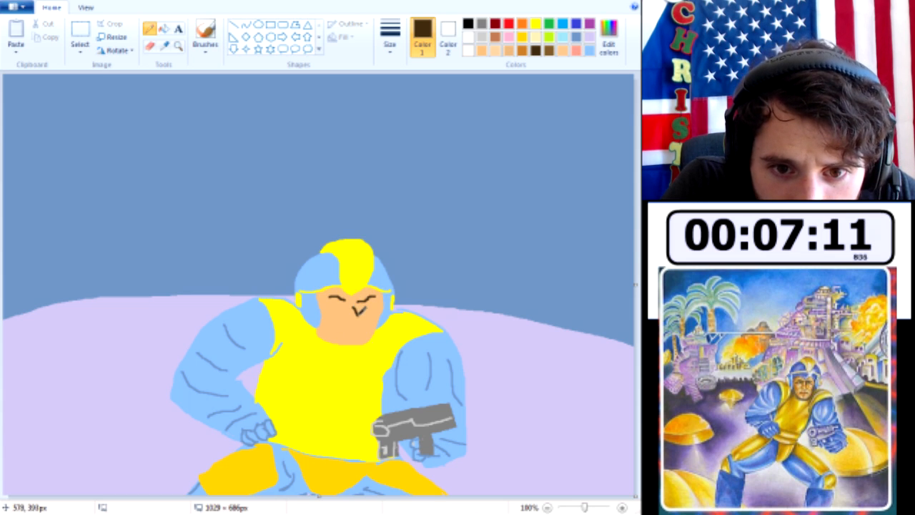
pyautogui.hotkey('ctrl', 'z')
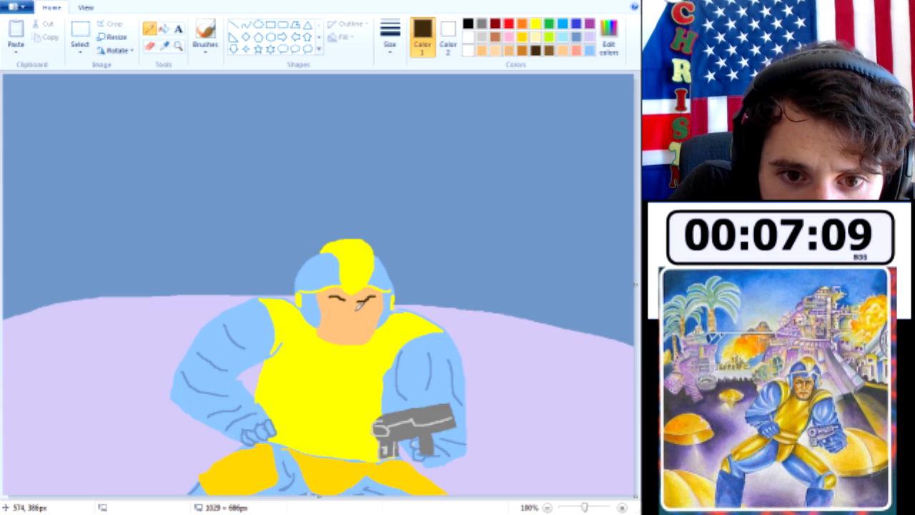
pyautogui.moveTo(355, 308)
pyautogui.mouseDown()
pyautogui.moveTo(358, 319)
pyautogui.moveTo(349, 319)
pyautogui.moveTo(363, 314)
pyautogui.moveTo(353, 334)
pyautogui.moveTo(366, 333)
pyautogui.moveTo(349, 332)
pyautogui.mouseUp()
pyautogui.hotkey('ctrl', 'z')
pyautogui.hotkey('ctrl', 'z')
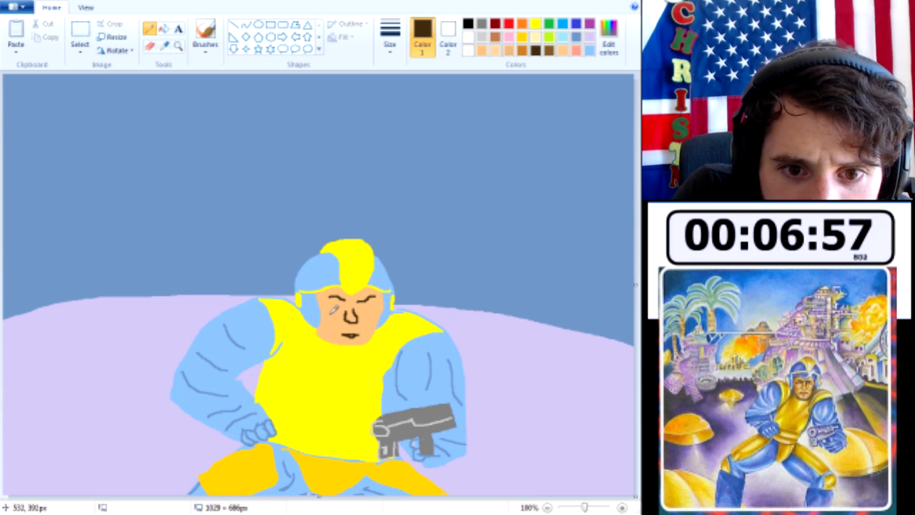
pyautogui.moveTo(330, 299)
pyautogui.mouseDown()
pyautogui.moveTo(351, 298)
pyautogui.moveTo(333, 308)
pyautogui.moveTo(327, 303)
pyautogui.moveTo(372, 309)
pyautogui.mouseUp()
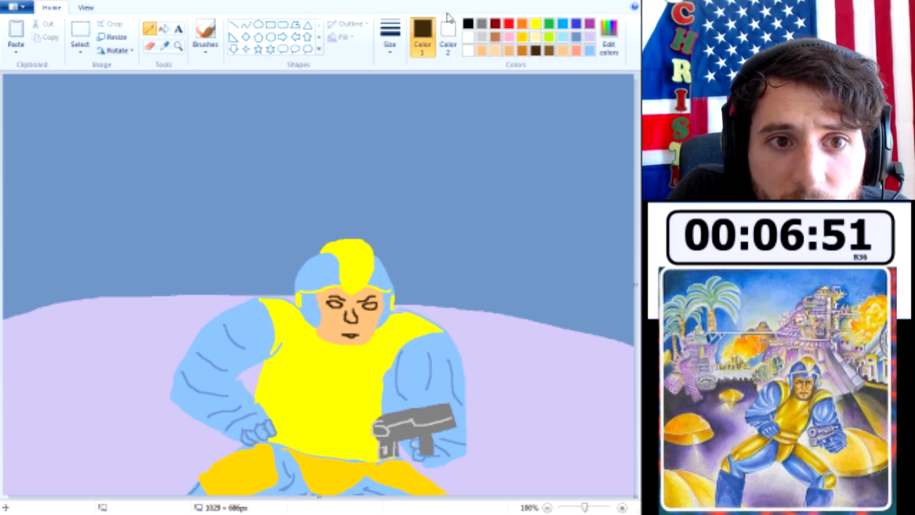
# - Fill the inside of both eyes with white
pyautogui.click(163, 28)
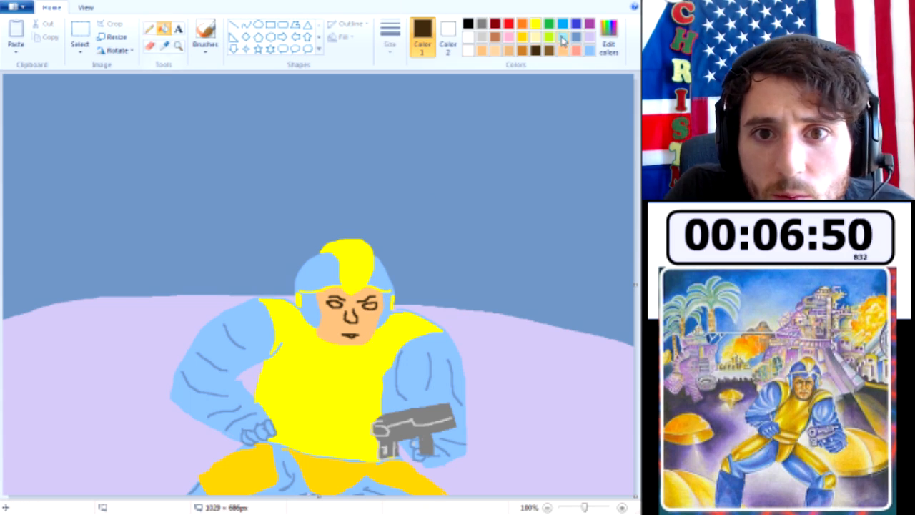
pyautogui.click(468, 49)
pyautogui.click(336, 298)
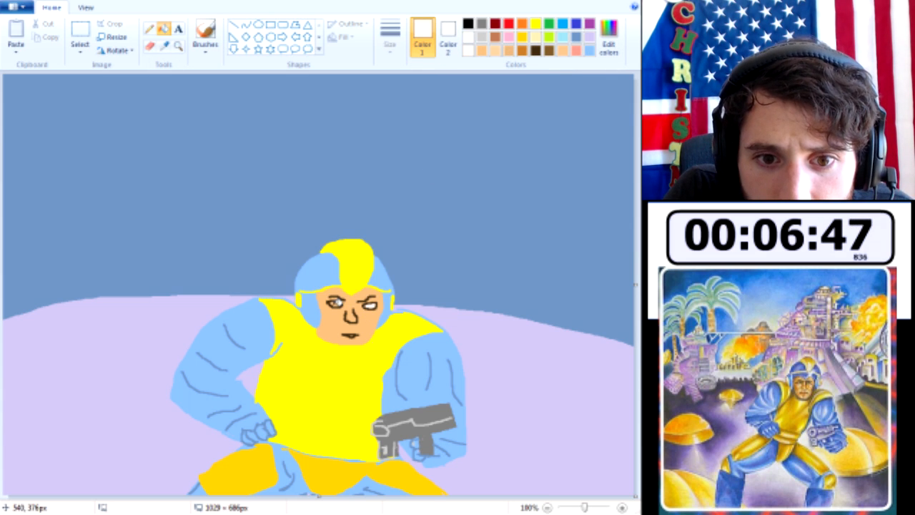
# - Draw a small black pupil in each white eye with the Pencil
pyautogui.click(468, 24)
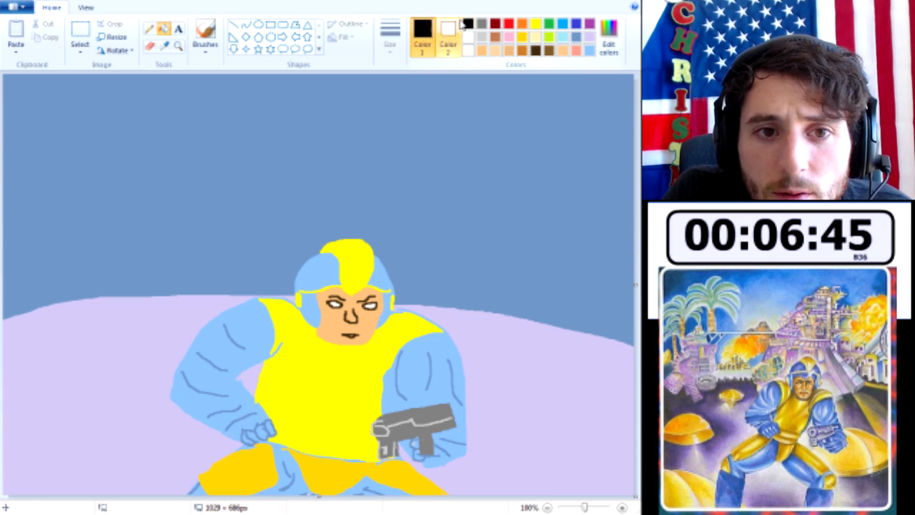
pyautogui.click(149, 28)
pyautogui.moveTo(327, 309); pyautogui.dragTo(335, 305)
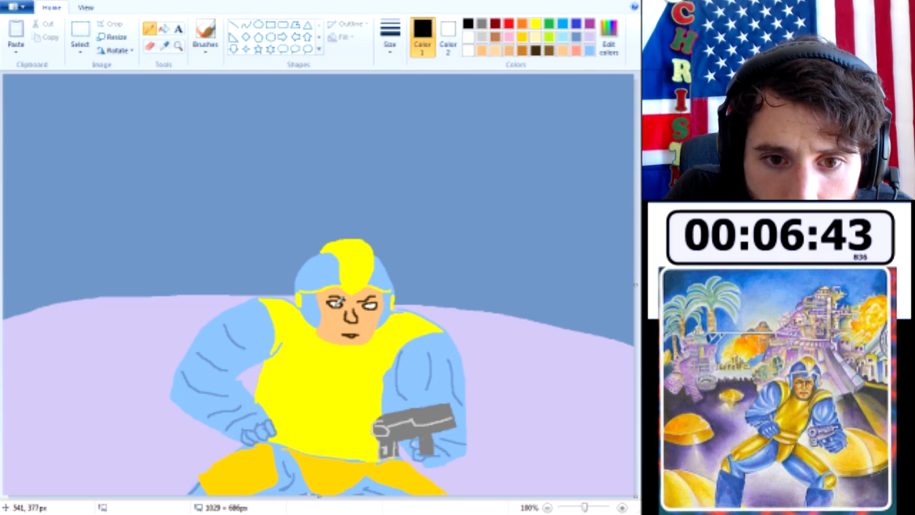
pyautogui.click(210, 50)
pyautogui.click(149, 31)
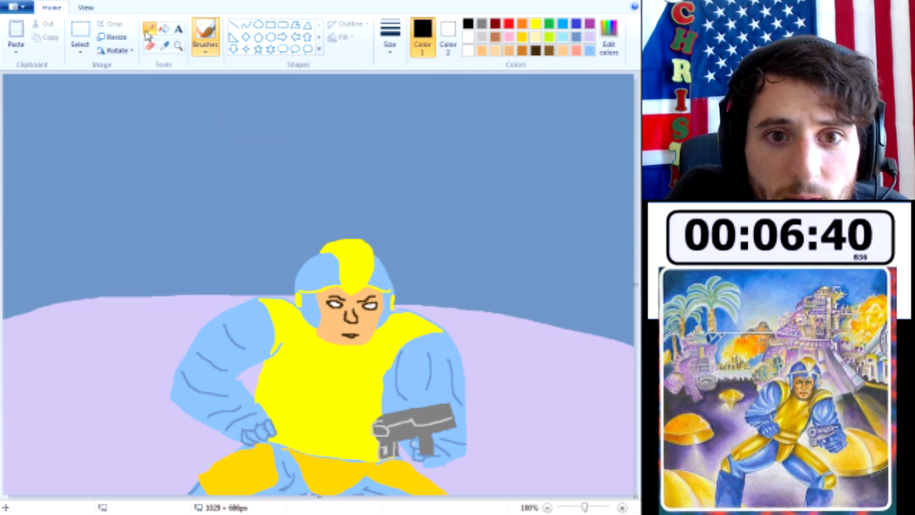
pyautogui.click(390, 35)
pyautogui.click(419, 145)
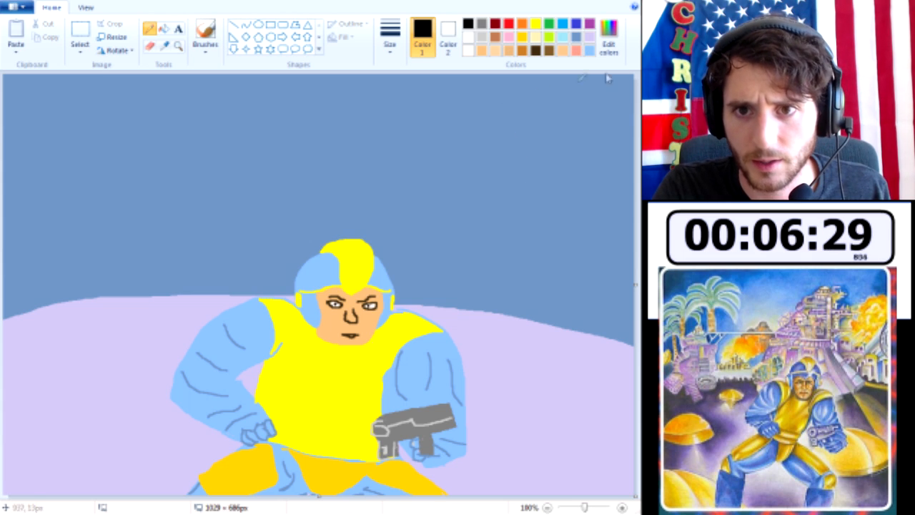
# - Try filling the sky with a lighter grayish blue (red 166, green 187, blue 215)
pyautogui.click(563, 36)
pyautogui.click(612, 36)
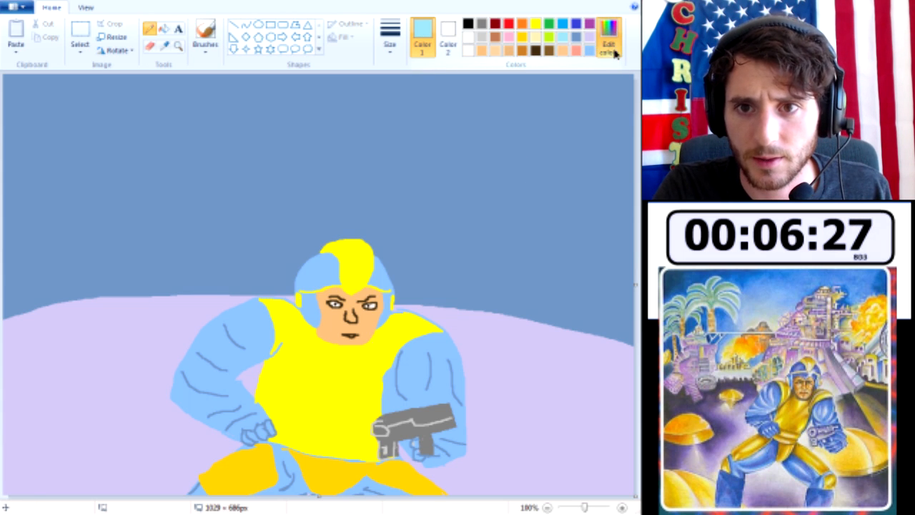
pyautogui.click(455, 160)
pyautogui.click(589, 50)
pyautogui.click(612, 35)
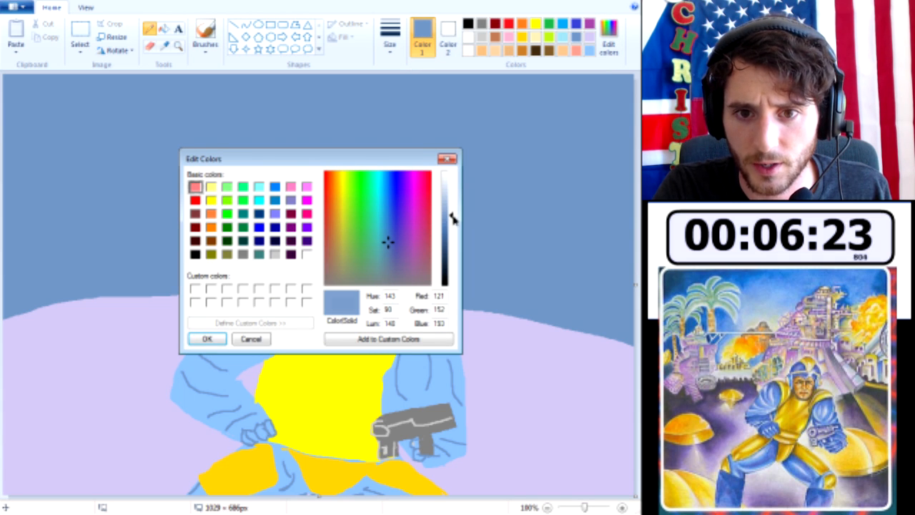
pyautogui.moveTo(452, 216); pyautogui.dragTo(451, 198)
pyautogui.click(206, 338)
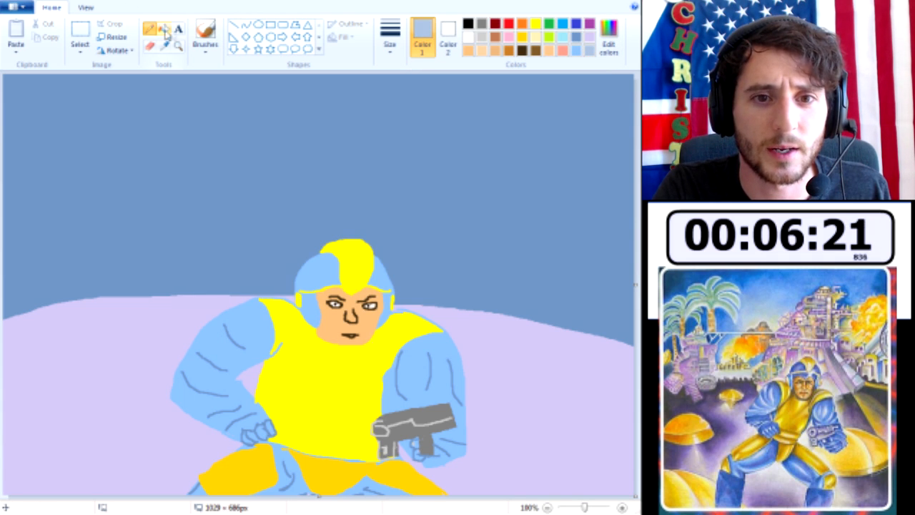
pyautogui.click(163, 28)
pyautogui.click(278, 205)
pyautogui.hotkey('ctrl', 'z')
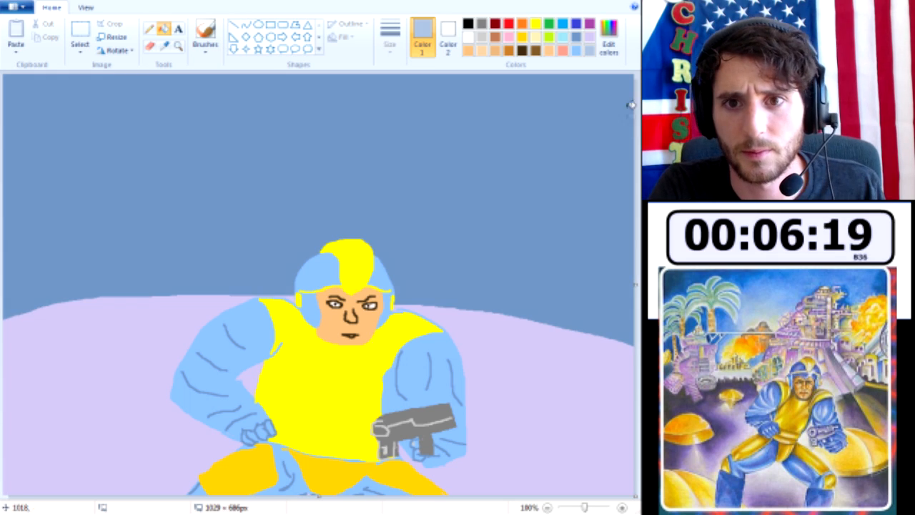
# - Mix a darker shade of the sky's blue and fill the sky with it
pyautogui.click(619, 45)
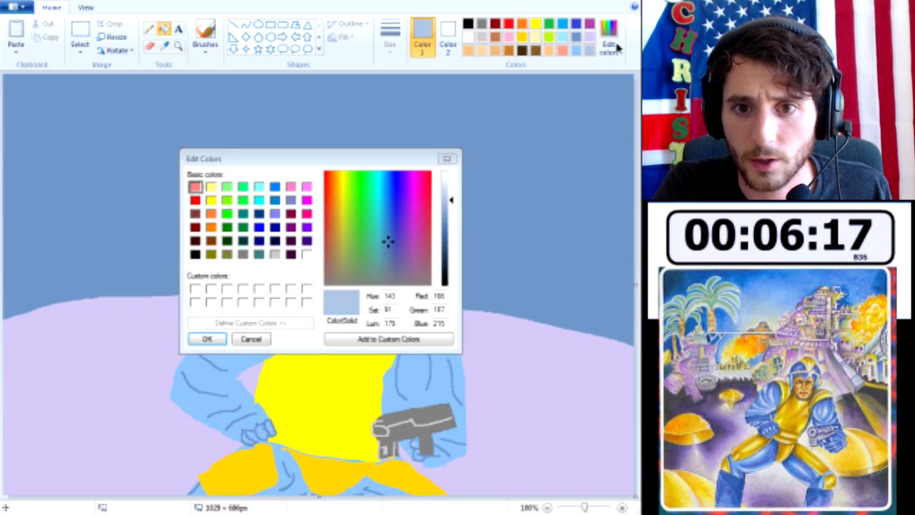
pyautogui.moveTo(451, 199); pyautogui.dragTo(451, 216)
pyautogui.click(207, 338)
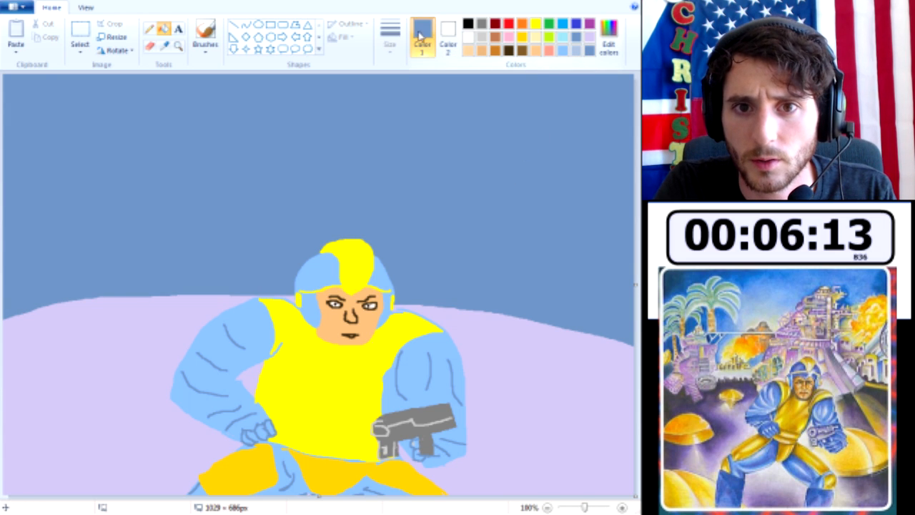
pyautogui.click(578, 51)
pyautogui.click(587, 52)
pyautogui.doubleClick(588, 54)
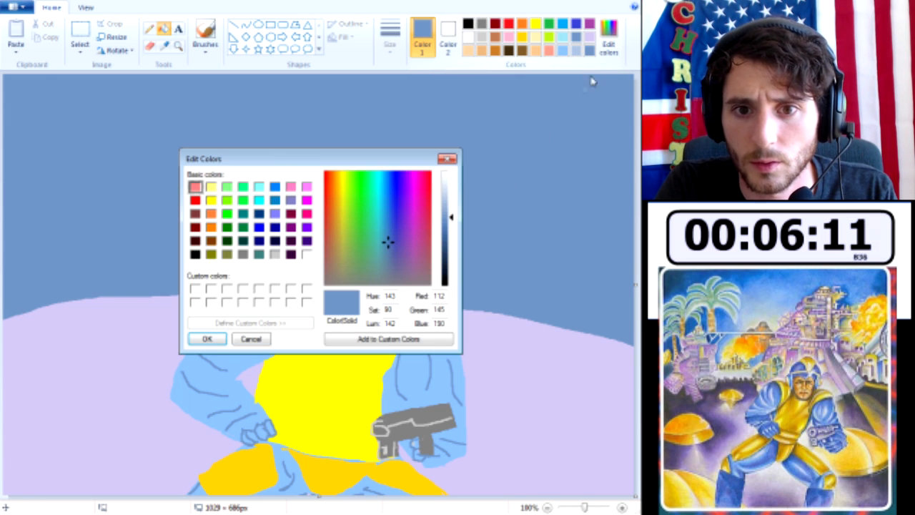
pyautogui.moveTo(452, 218); pyautogui.dragTo(453, 234)
pyautogui.click(206, 339)
pyautogui.click(316, 182)
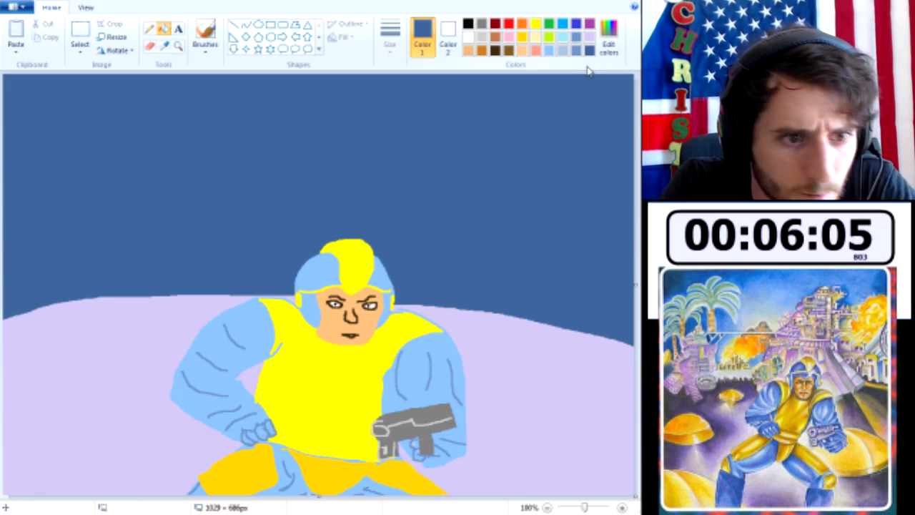
# - Add curved gold contour lines to the shoulders and chest of the yellow torso
pyautogui.click(481, 50)
pyautogui.click(521, 39)
pyautogui.click(150, 27)
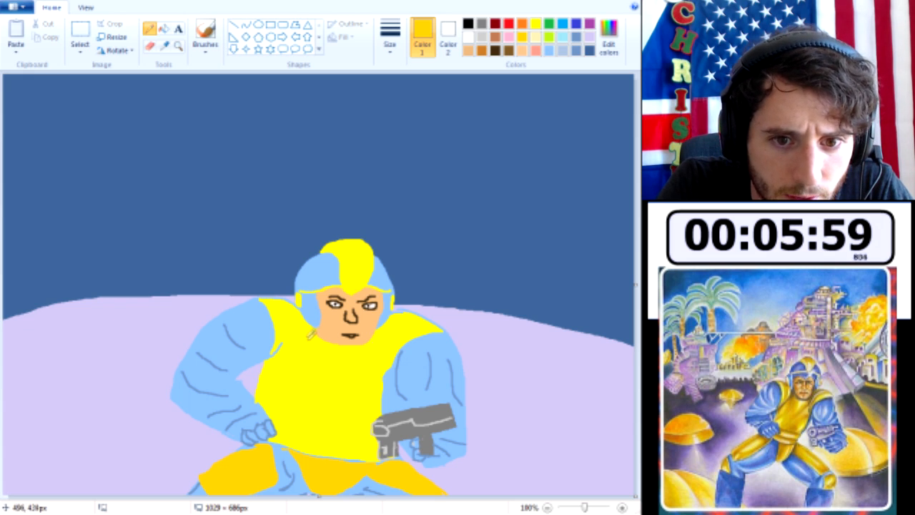
pyautogui.moveTo(304, 328); pyautogui.dragTo(278, 367)
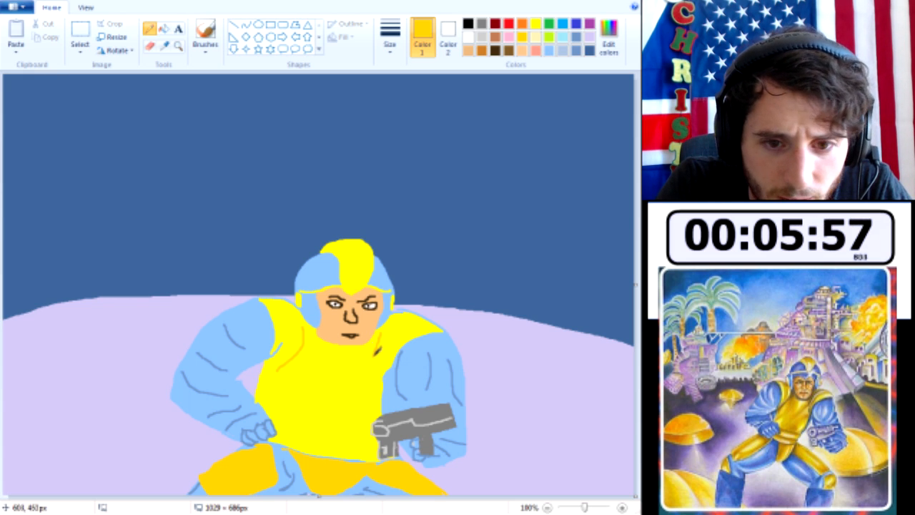
pyautogui.moveTo(372, 385); pyautogui.dragTo(379, 400)
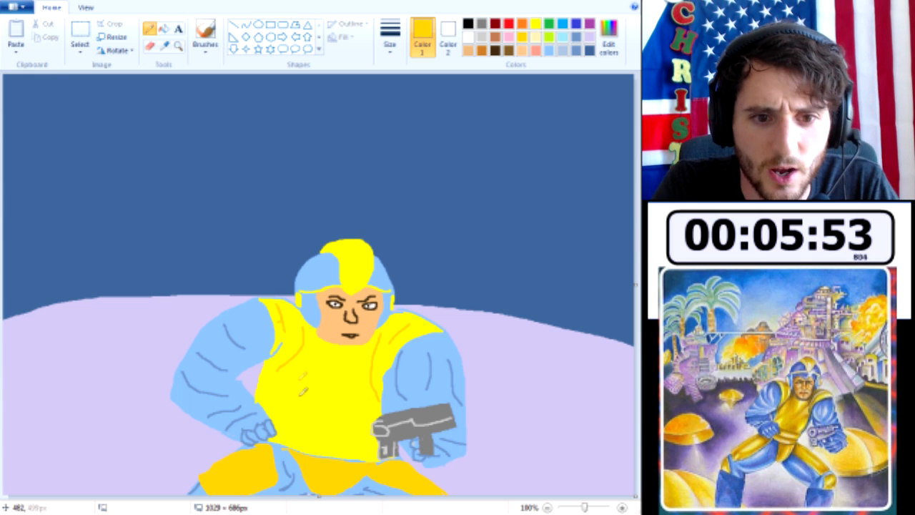
# - Draw a small white highlight on the tip of the helmet's yellow crest above the face
pyautogui.click(548, 50)
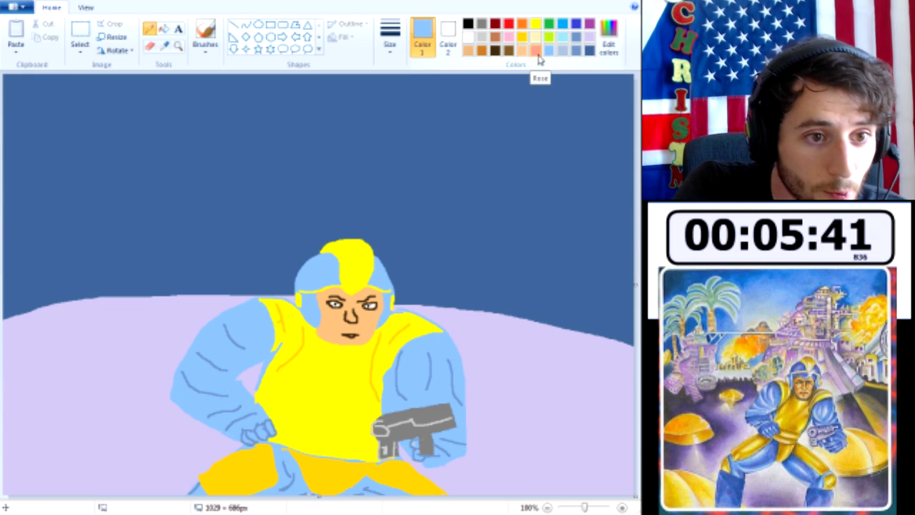
pyautogui.click(468, 39)
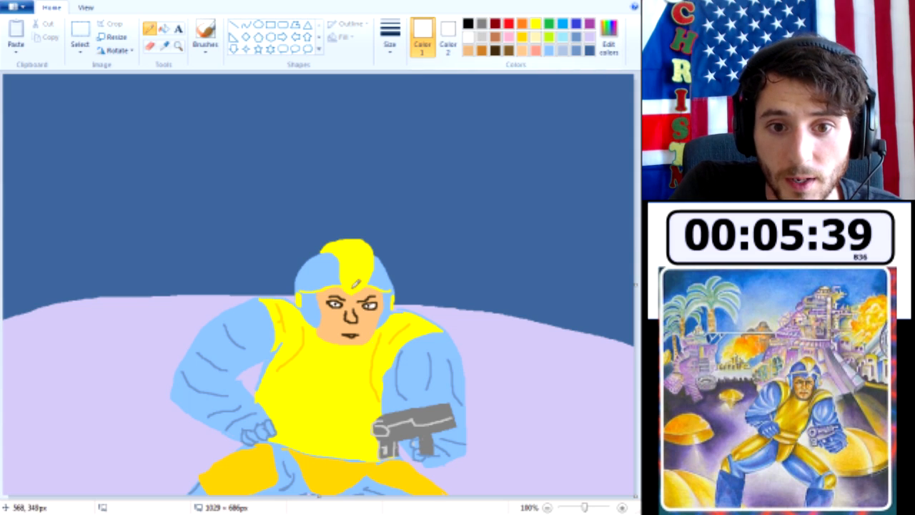
pyautogui.moveTo(356, 275)
pyautogui.mouseDown()
pyautogui.moveTo(355, 285)
pyautogui.moveTo(356, 271)
pyautogui.mouseUp()
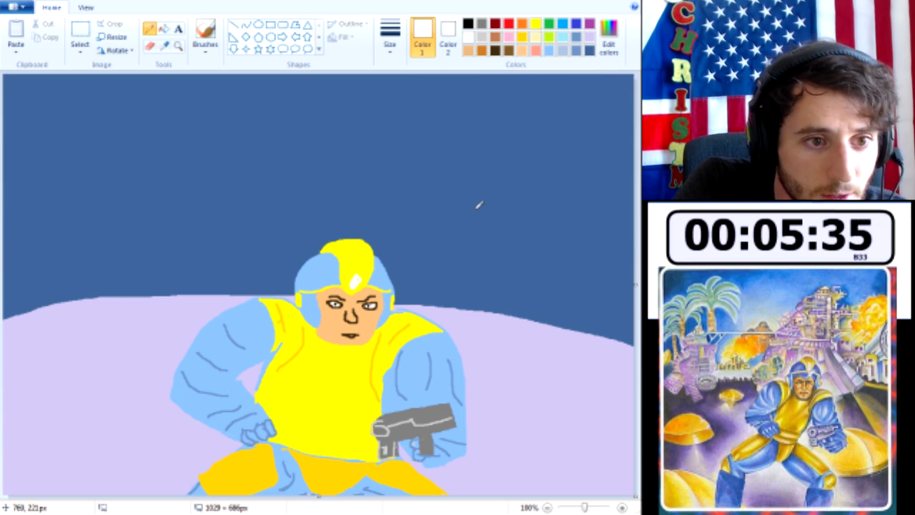
# - Draw a short brownish-orange crease on each cheek beside the mouth
pyautogui.click(494, 50)
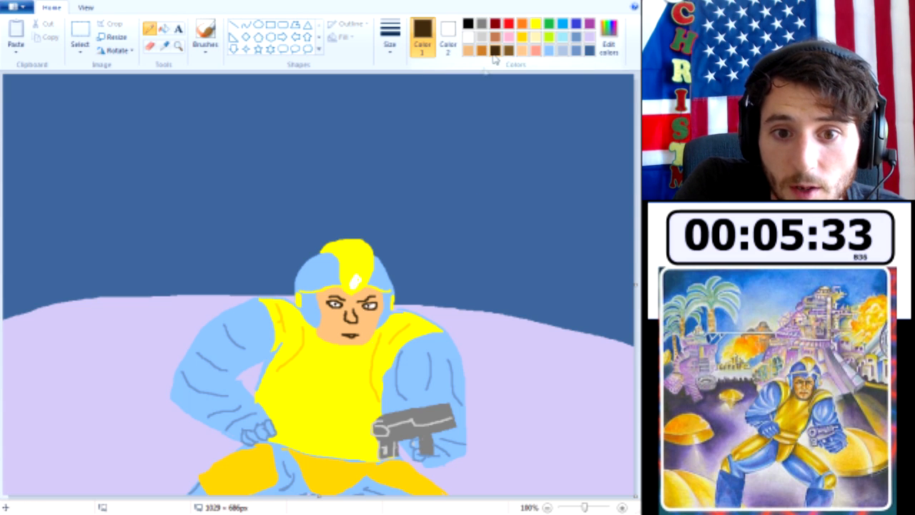
pyautogui.moveTo(367, 319); pyautogui.dragTo(362, 327)
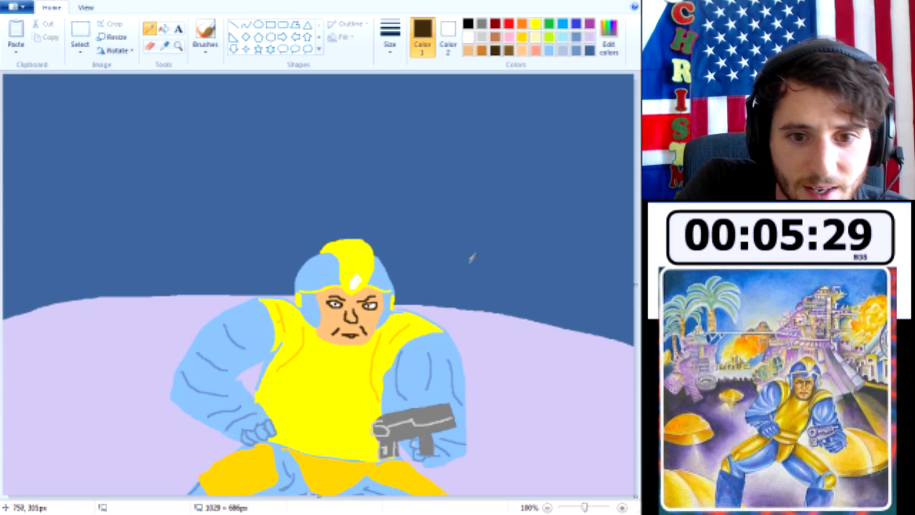
pyautogui.click(521, 51)
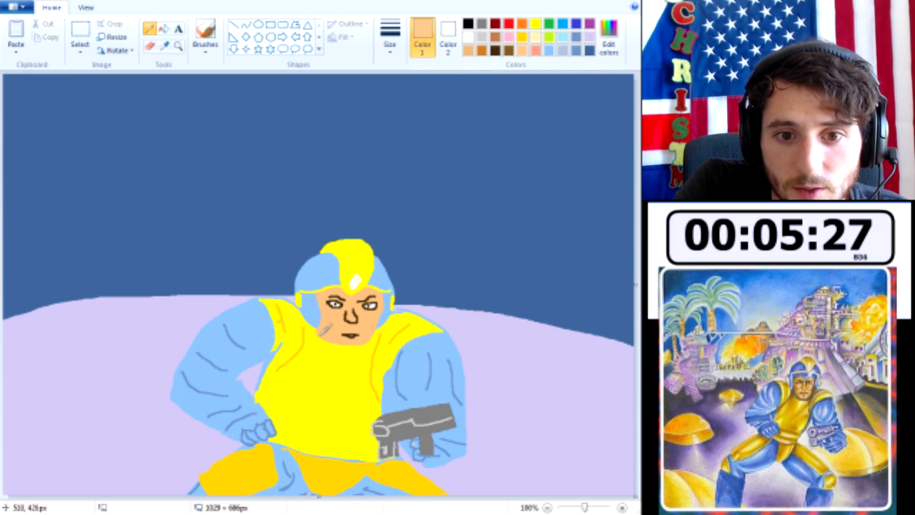
pyautogui.click(481, 50)
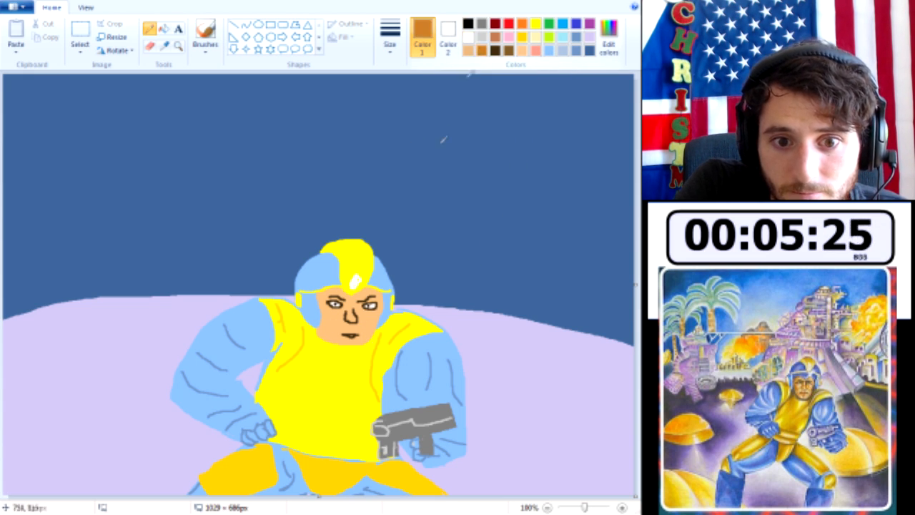
pyautogui.moveTo(343, 316); pyautogui.dragTo(336, 330)
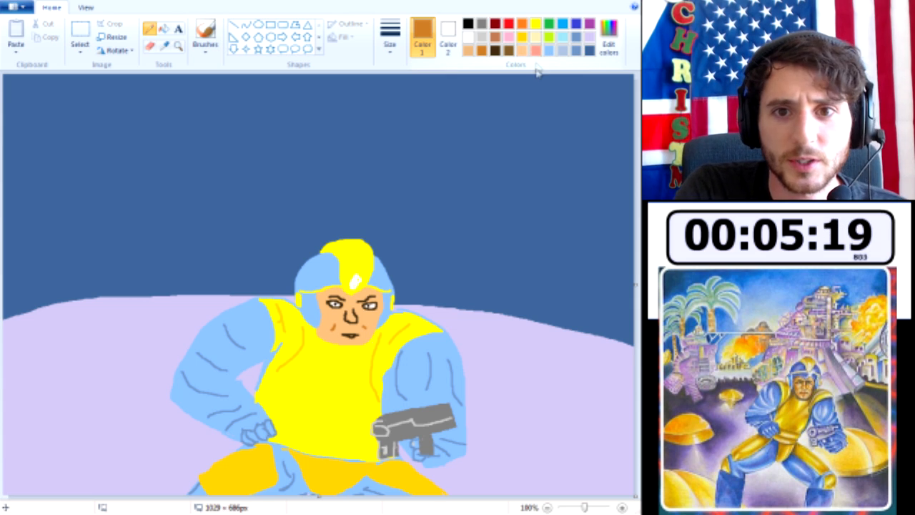
# - Draw a gold dome cut off by the lower-left corner of the canvas and fill it with gold
pyautogui.click(522, 37)
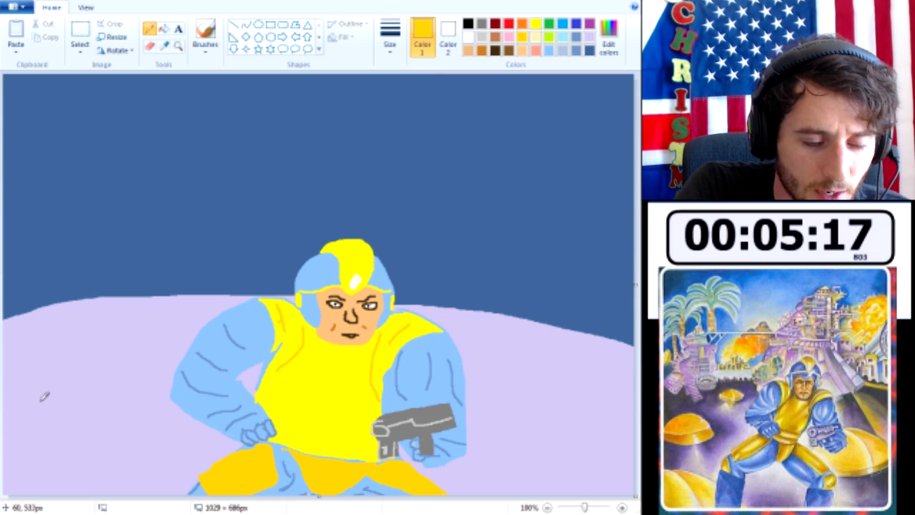
pyautogui.moveTo(18, 431)
pyautogui.mouseDown()
pyautogui.moveTo(90, 467)
pyautogui.moveTo(99, 492)
pyautogui.mouseUp()
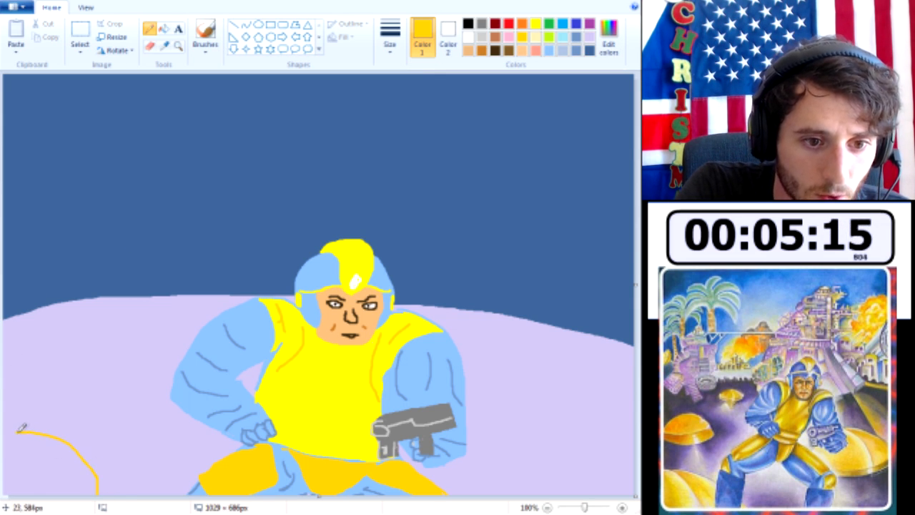
pyautogui.moveTo(2, 442); pyautogui.dragTo(44, 489)
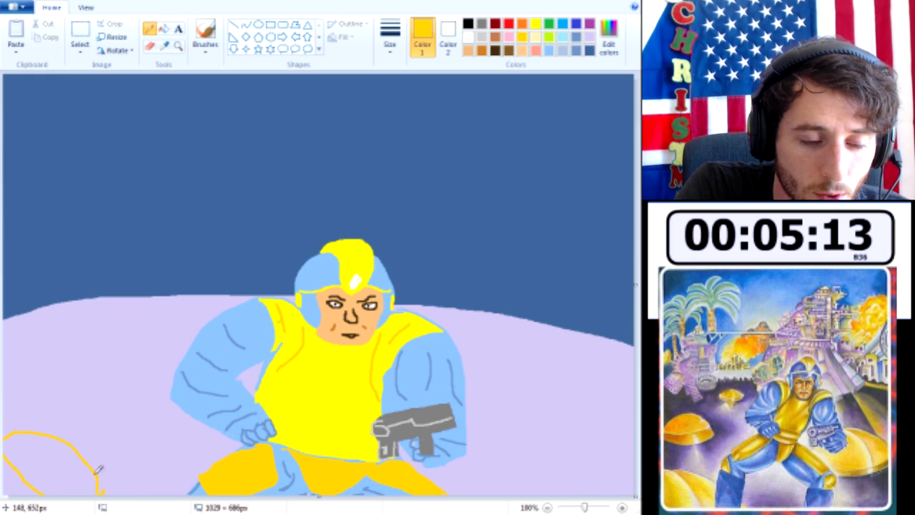
pyautogui.click(163, 28)
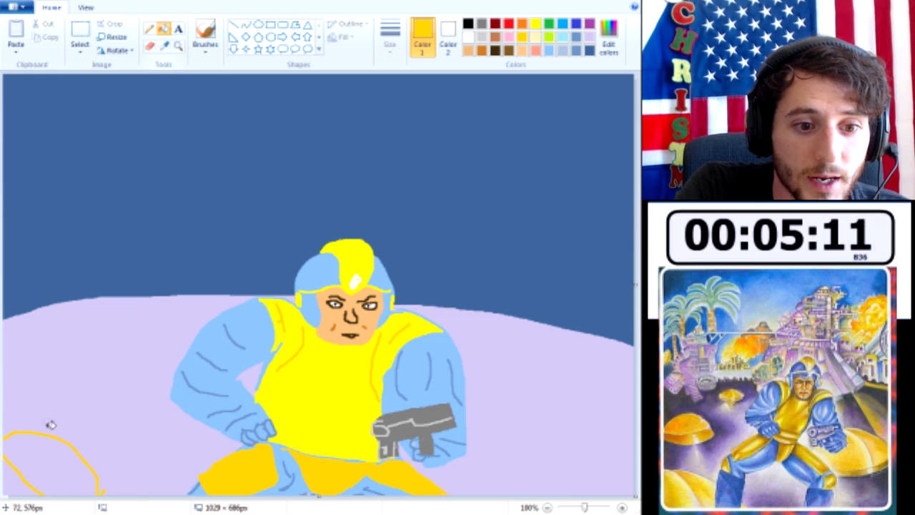
pyautogui.click(52, 453)
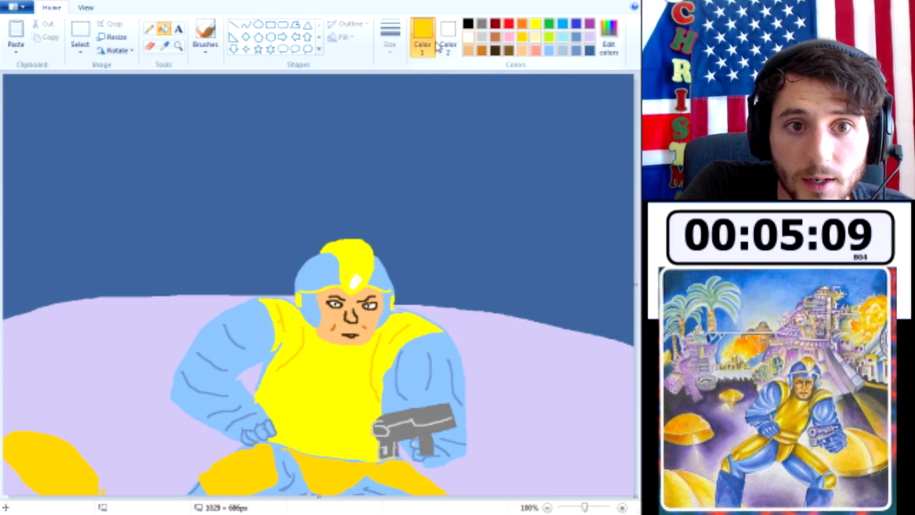
# - Outline three more gold domes on the lavender ground: two small ones left of the figure and a large one beside the gun arm
pyautogui.click(148, 28)
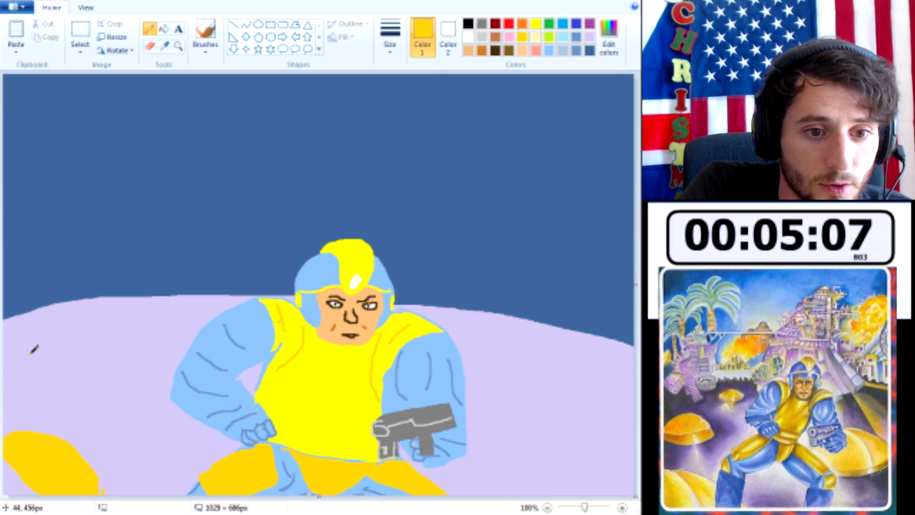
pyautogui.moveTo(96, 374)
pyautogui.mouseDown()
pyautogui.moveTo(33, 379)
pyautogui.moveTo(39, 345)
pyautogui.mouseUp()
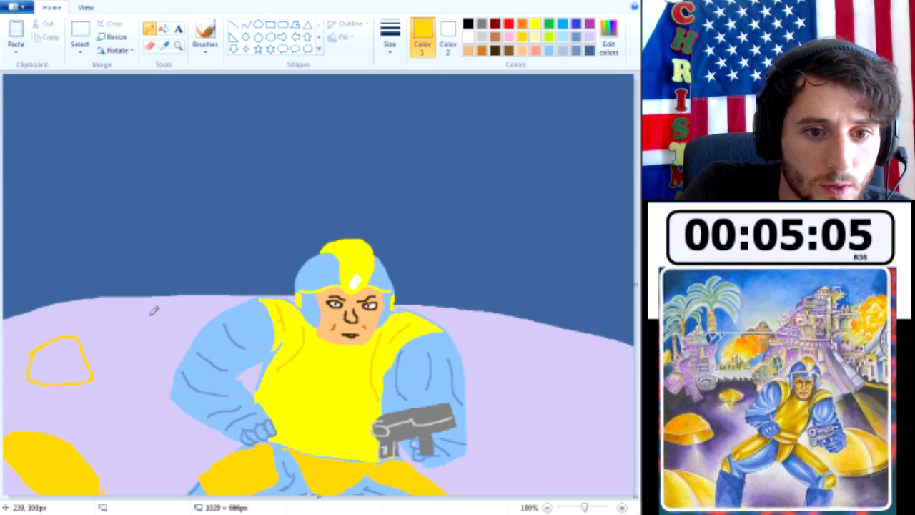
pyautogui.moveTo(171, 322); pyautogui.dragTo(172, 312)
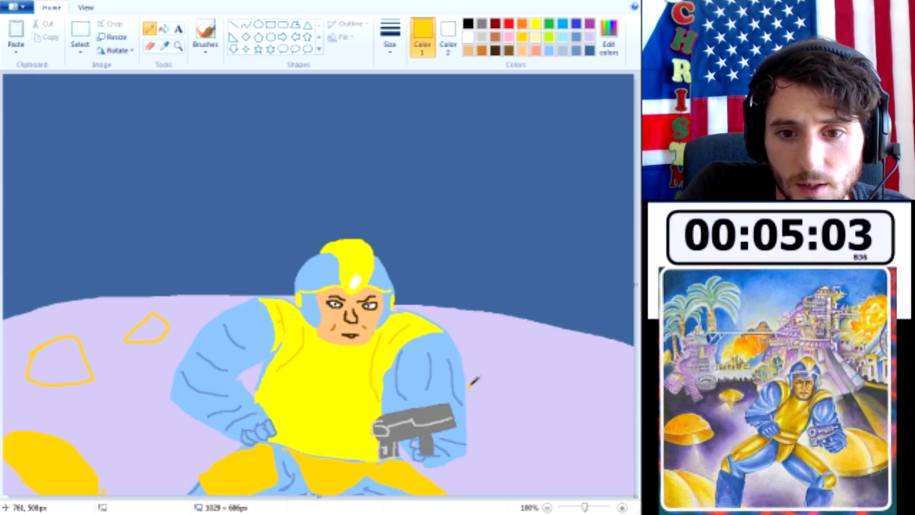
pyautogui.moveTo(618, 429)
pyautogui.mouseDown()
pyautogui.moveTo(524, 455)
pyautogui.moveTo(468, 451)
pyautogui.mouseUp()
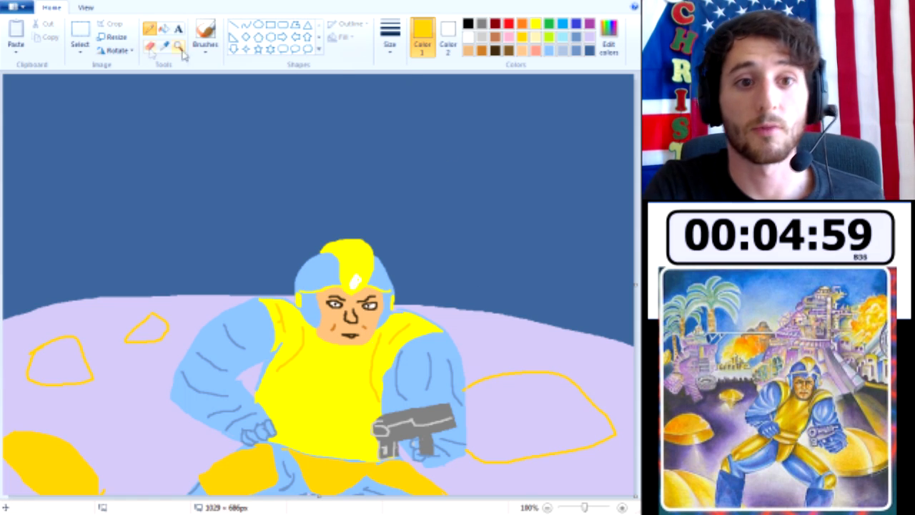
pyautogui.click(166, 31)
pyautogui.click(550, 423)
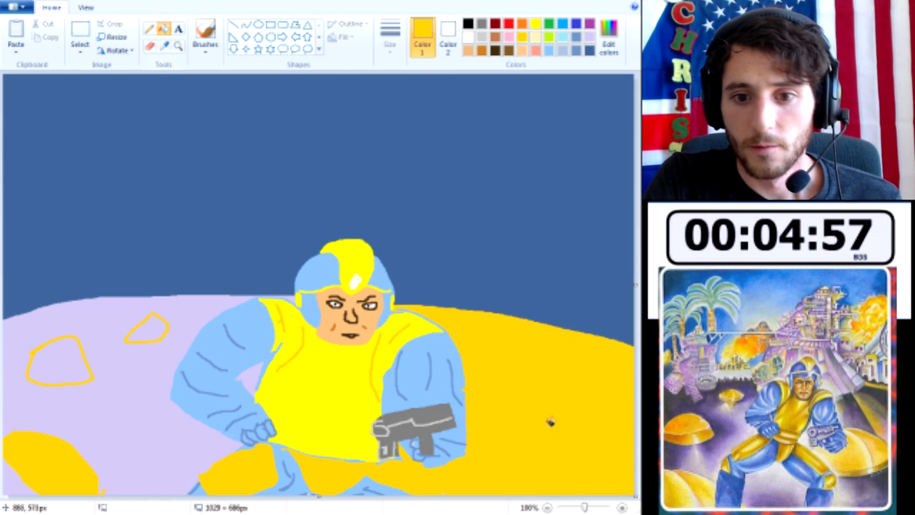
pyautogui.hotkey('ctrl', 'z')
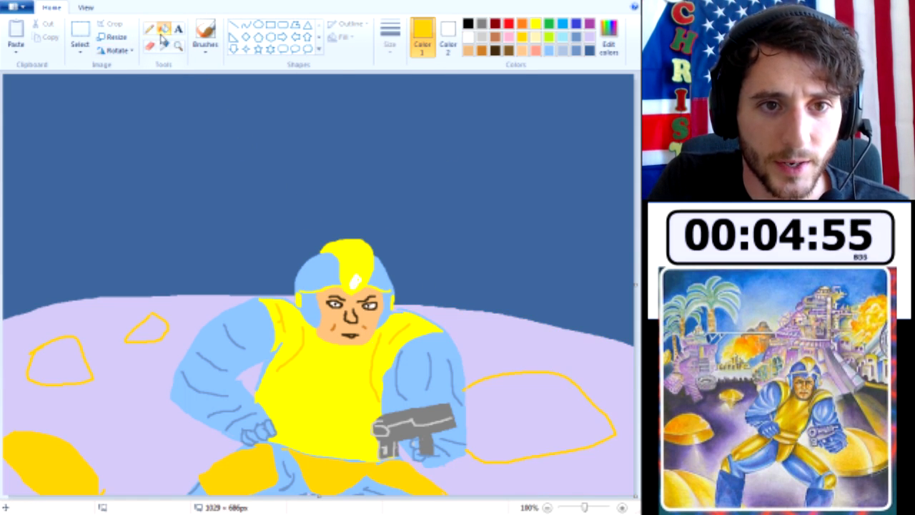
# - Close the gap in the large dome's outline beside the arm and fill all three outlined domes with gold
pyautogui.click(148, 30)
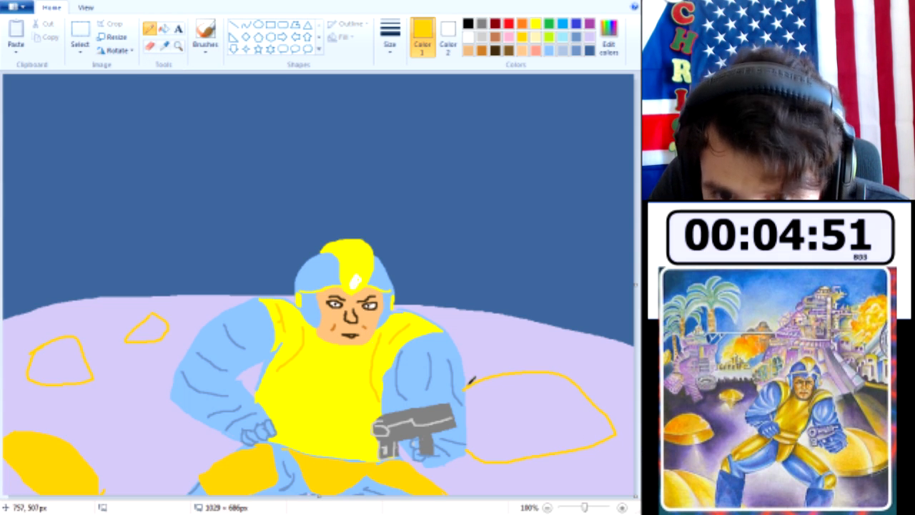
pyautogui.click(164, 27)
pyautogui.click(529, 413)
pyautogui.click(147, 327)
pyautogui.click(57, 361)
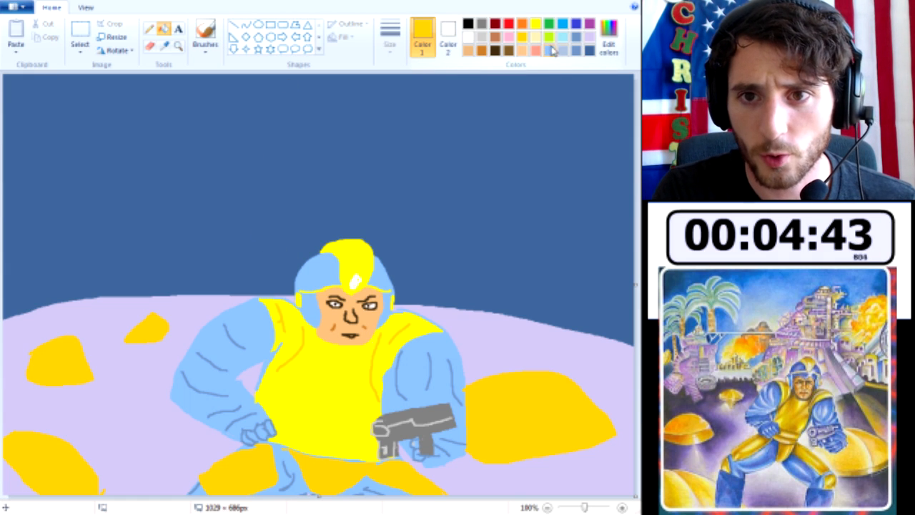
# - Paint a tall light gray fortress with a long cannon barrel on the horizon to the right of the helmet, using a soft brush
pyautogui.click(483, 36)
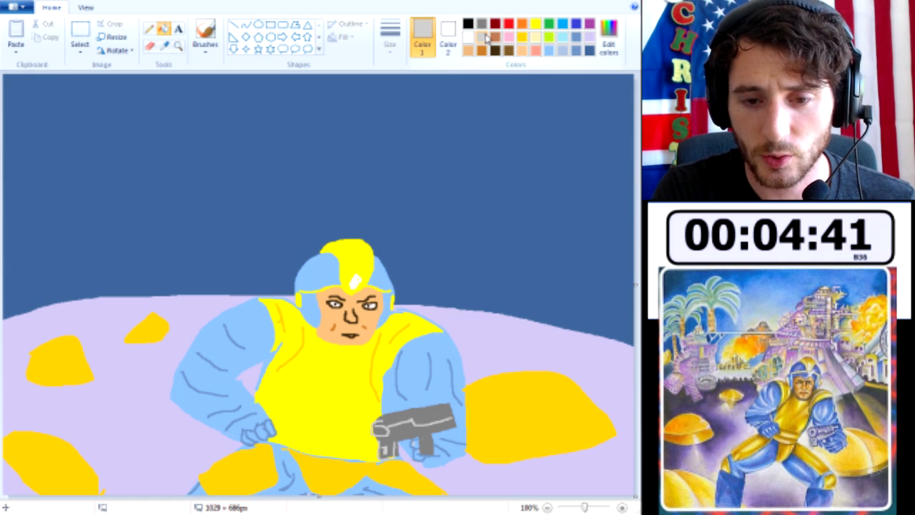
pyautogui.click(150, 27)
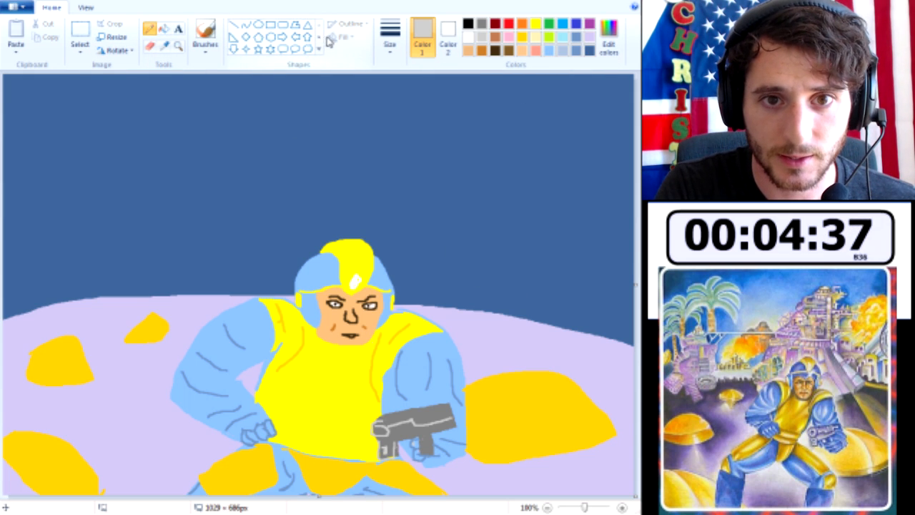
pyautogui.click(205, 45)
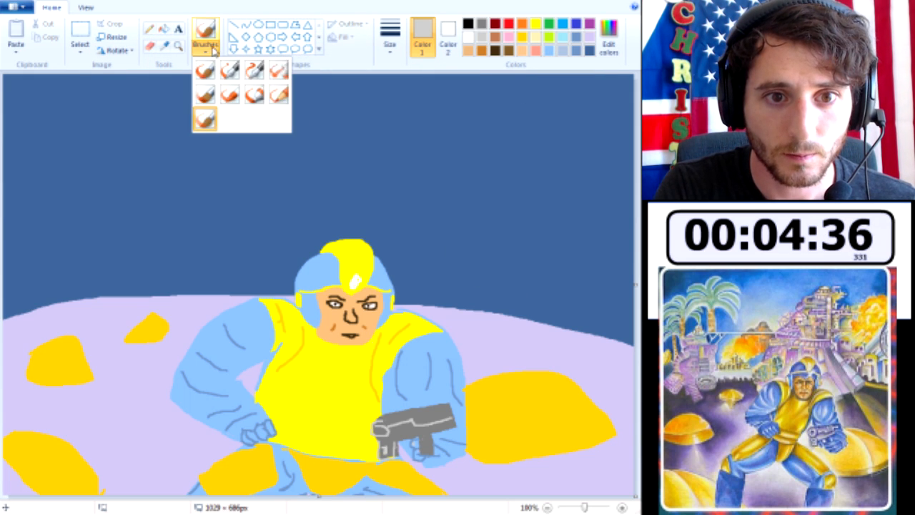
pyautogui.click(205, 119)
pyautogui.moveTo(461, 304)
pyautogui.mouseDown()
pyautogui.moveTo(504, 313)
pyautogui.moveTo(446, 245)
pyautogui.moveTo(536, 310)
pyautogui.moveTo(530, 316)
pyautogui.moveTo(487, 235)
pyautogui.moveTo(470, 286)
pyautogui.moveTo(426, 288)
pyautogui.moveTo(456, 218)
pyautogui.moveTo(460, 231)
pyautogui.moveTo(479, 233)
pyautogui.moveTo(467, 252)
pyautogui.moveTo(457, 231)
pyautogui.moveTo(529, 310)
pyautogui.moveTo(471, 205)
pyautogui.moveTo(485, 222)
pyautogui.moveTo(525, 280)
pyautogui.moveTo(454, 208)
pyautogui.moveTo(474, 189)
pyautogui.moveTo(456, 213)
pyautogui.moveTo(546, 201)
pyautogui.moveTo(534, 186)
pyautogui.moveTo(434, 191)
pyautogui.moveTo(462, 263)
pyautogui.moveTo(419, 231)
pyautogui.moveTo(403, 244)
pyautogui.moveTo(405, 207)
pyautogui.moveTo(383, 239)
pyautogui.moveTo(414, 287)
pyautogui.moveTo(381, 222)
pyautogui.moveTo(409, 278)
pyautogui.moveTo(414, 226)
pyautogui.moveTo(425, 240)
pyautogui.moveTo(406, 203)
pyautogui.moveTo(420, 164)
pyautogui.moveTo(397, 204)
pyautogui.moveTo(427, 150)
pyautogui.moveTo(435, 166)
pyautogui.moveTo(439, 139)
pyautogui.moveTo(443, 146)
pyautogui.moveTo(419, 107)
pyautogui.moveTo(449, 123)
pyautogui.moveTo(448, 100)
pyautogui.moveTo(489, 179)
pyautogui.moveTo(468, 196)
pyautogui.moveTo(454, 183)
pyautogui.moveTo(458, 91)
pyautogui.moveTo(486, 165)
pyautogui.moveTo(480, 107)
pyautogui.moveTo(511, 179)
pyautogui.moveTo(463, 194)
pyautogui.moveTo(575, 182)
pyautogui.moveTo(523, 204)
pyautogui.moveTo(538, 194)
pyautogui.moveTo(494, 184)
pyautogui.moveTo(617, 169)
pyautogui.mouseUp()
pyautogui.moveTo(422, 179)
pyautogui.mouseDown()
pyautogui.moveTo(406, 140)
pyautogui.moveTo(393, 164)
pyautogui.moveTo(427, 198)
pyautogui.mouseUp()
# - Paint a light gray tower with a wide base, flat platform and satellite dish on the horizon left of the figure
pyautogui.moveTo(57, 287)
pyautogui.mouseDown()
pyautogui.moveTo(120, 184)
pyautogui.moveTo(156, 285)
pyautogui.mouseUp()
pyautogui.moveTo(123, 204); pyautogui.dragTo(175, 256)
pyautogui.moveTo(93, 204); pyautogui.dragTo(189, 195)
pyautogui.moveTo(114, 215)
pyautogui.mouseDown()
pyautogui.moveTo(75, 270)
pyautogui.moveTo(147, 257)
pyautogui.moveTo(159, 128)
pyautogui.moveTo(209, 167)
pyautogui.moveTo(161, 139)
pyautogui.moveTo(178, 121)
pyautogui.moveTo(157, 126)
pyautogui.moveTo(158, 189)
pyautogui.moveTo(86, 211)
pyautogui.moveTo(73, 254)
pyautogui.moveTo(156, 208)
pyautogui.moveTo(153, 293)
pyautogui.moveTo(21, 304)
pyautogui.moveTo(43, 299)
pyautogui.mouseUp()
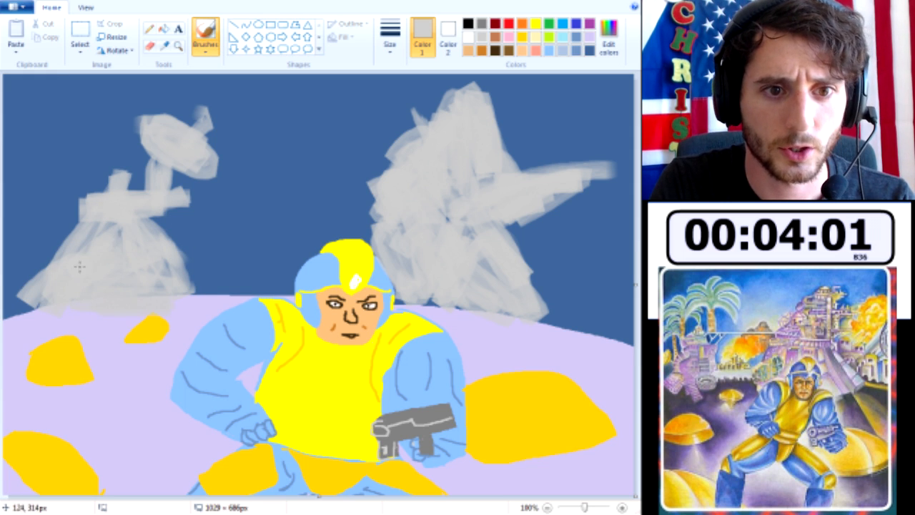
# - Sketch the right fortress's peak ring, sloping ramp edges and inner block in dark gray with a thinner brush
pyautogui.click(389, 43)
pyautogui.click(418, 95)
pyautogui.click(391, 43)
pyautogui.click(392, 43)
pyautogui.click(481, 23)
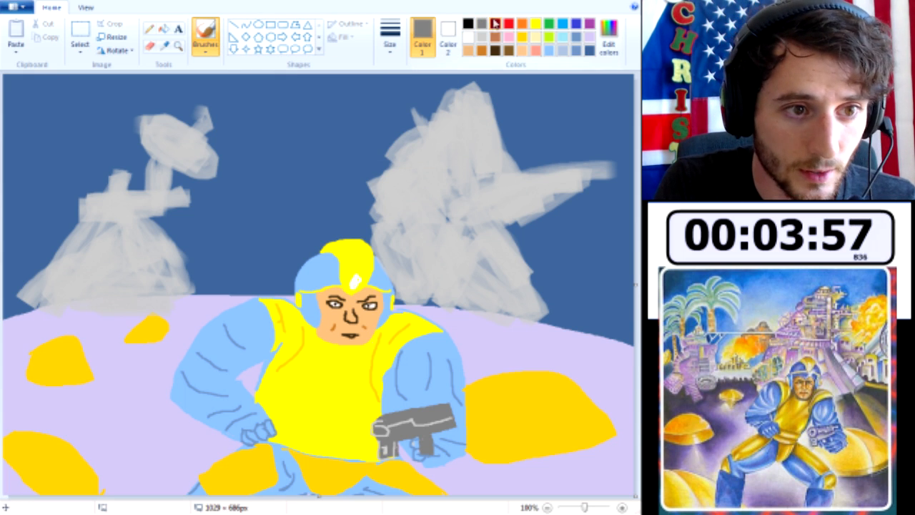
pyautogui.moveTo(442, 119)
pyautogui.mouseDown()
pyautogui.moveTo(499, 119)
pyautogui.moveTo(459, 119)
pyautogui.moveTo(480, 108)
pyautogui.mouseUp()
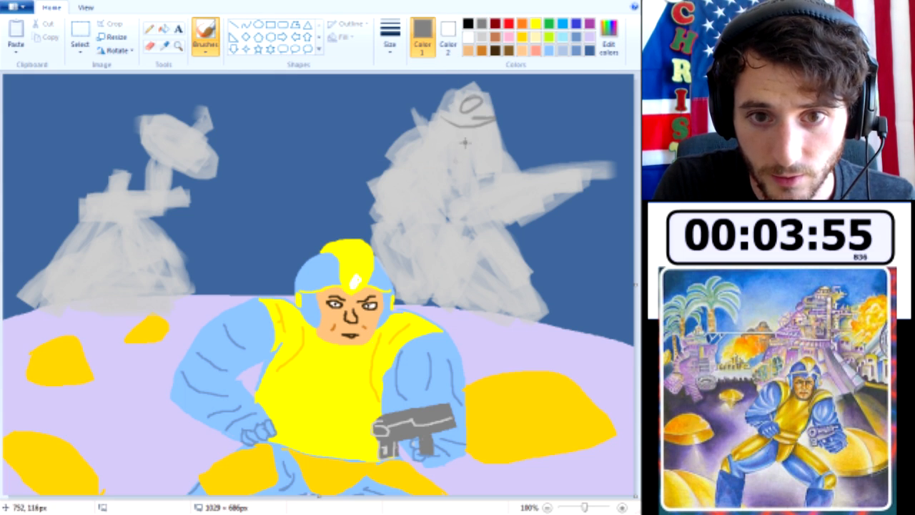
pyautogui.moveTo(454, 236); pyautogui.dragTo(486, 315)
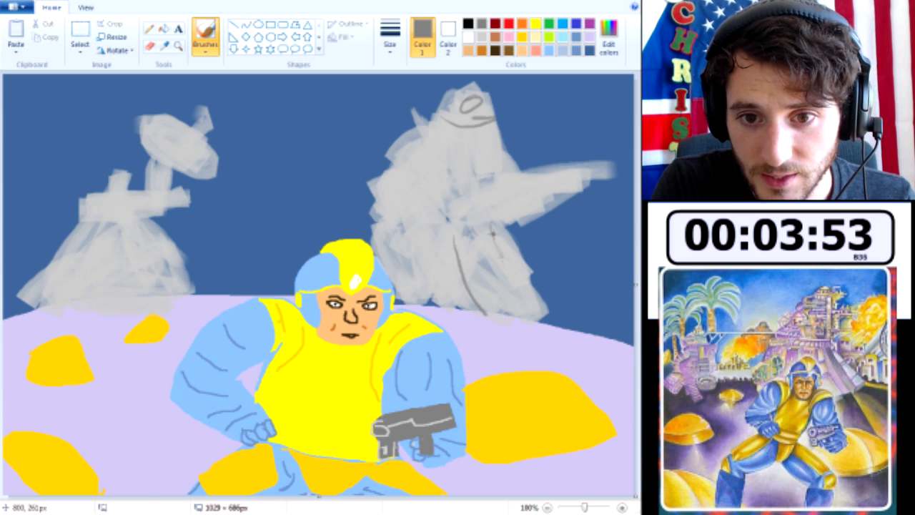
pyautogui.moveTo(492, 229); pyautogui.dragTo(535, 336)
pyautogui.moveTo(419, 226)
pyautogui.mouseDown()
pyautogui.moveTo(458, 248)
pyautogui.moveTo(447, 281)
pyautogui.mouseUp()
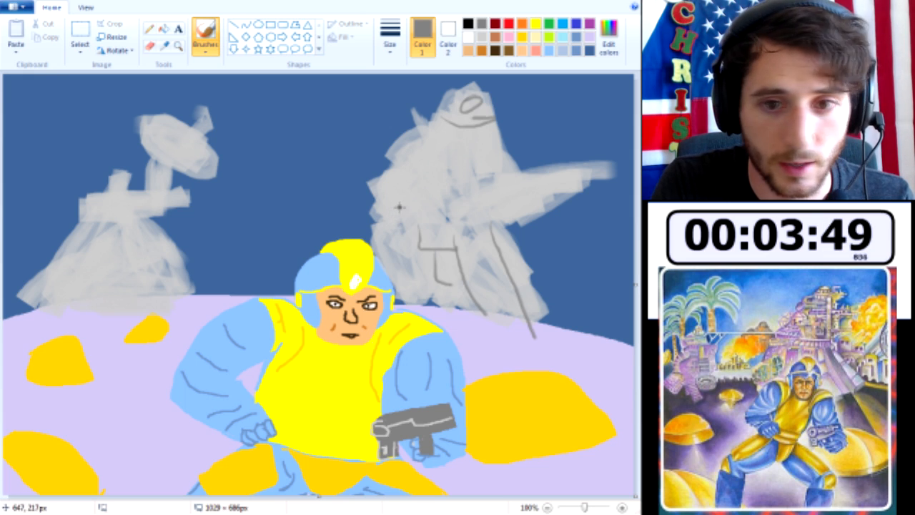
# - Outline the right fortress's side walls, upper contour, cannon barrel and right-hand slope with dark gray strokes
pyautogui.moveTo(383, 212)
pyautogui.mouseDown()
pyautogui.moveTo(367, 243)
pyautogui.moveTo(414, 300)
pyautogui.mouseUp()
pyautogui.moveTo(380, 265)
pyautogui.mouseDown()
pyautogui.moveTo(400, 250)
pyautogui.moveTo(385, 177)
pyautogui.moveTo(366, 207)
pyautogui.mouseUp()
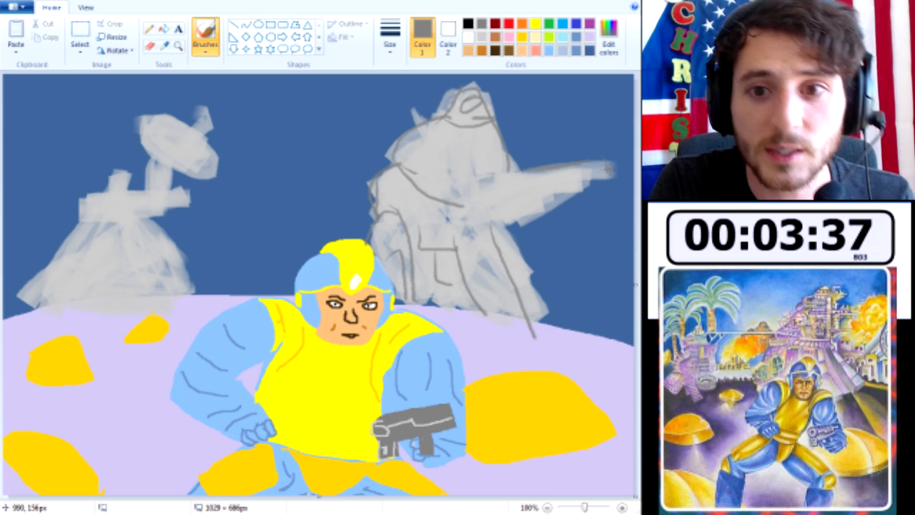
pyautogui.moveTo(610, 170)
pyautogui.mouseDown()
pyautogui.moveTo(510, 230)
pyautogui.moveTo(528, 303)
pyautogui.mouseUp()
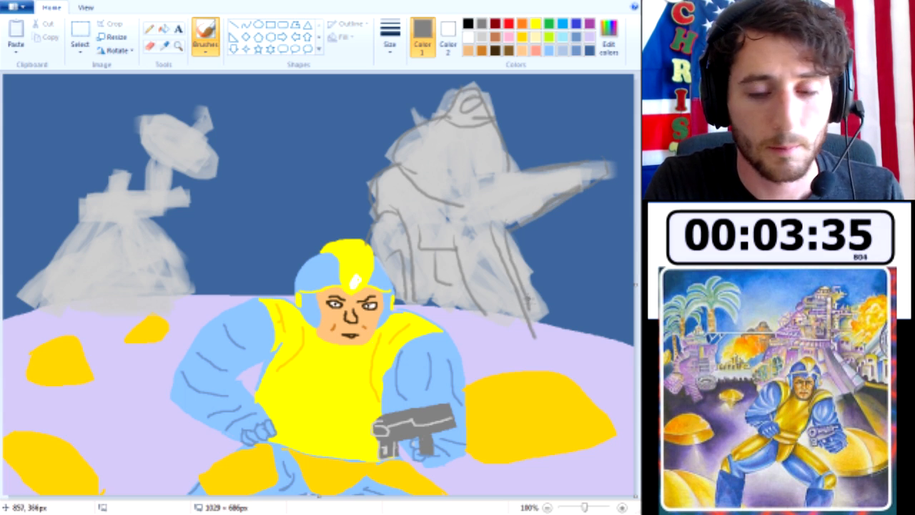
pyautogui.moveTo(522, 214); pyautogui.dragTo(540, 308)
# - Add a dark gray window, side fins, lines under the cannon and a barrel opening to the right fortress
pyautogui.moveTo(458, 195)
pyautogui.mouseDown()
pyautogui.moveTo(501, 173)
pyautogui.moveTo(472, 149)
pyautogui.moveTo(467, 182)
pyautogui.moveTo(469, 147)
pyautogui.mouseUp()
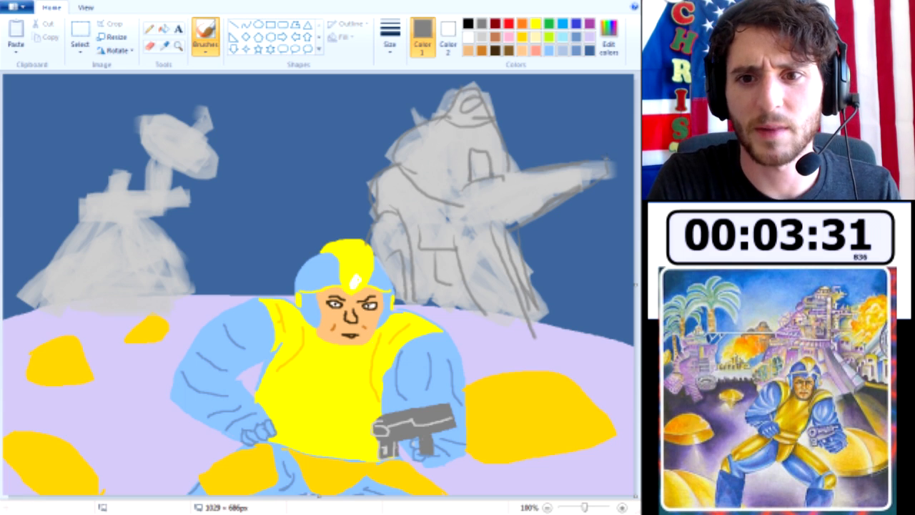
pyautogui.moveTo(500, 202)
pyautogui.mouseDown()
pyautogui.moveTo(543, 231)
pyautogui.moveTo(565, 233)
pyautogui.moveTo(541, 250)
pyautogui.moveTo(493, 212)
pyautogui.mouseUp()
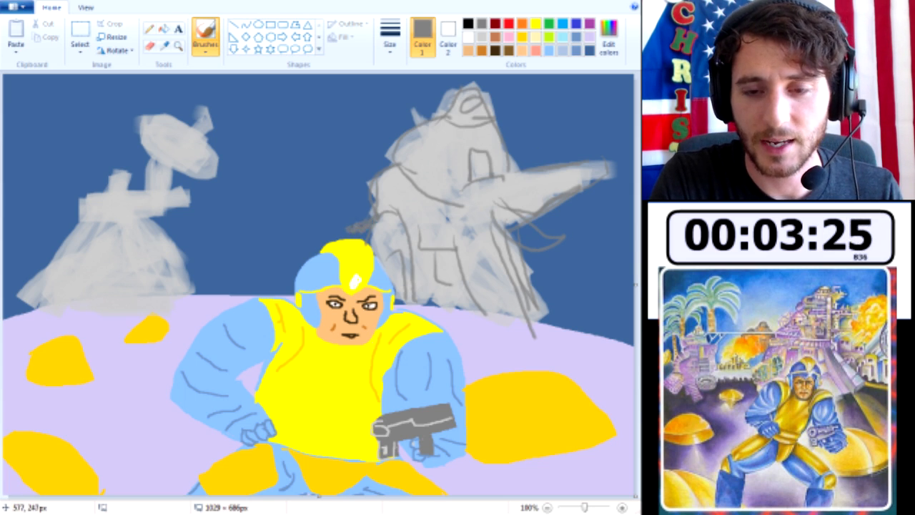
pyautogui.moveTo(475, 157)
pyautogui.mouseDown()
pyautogui.moveTo(478, 176)
pyautogui.moveTo(483, 169)
pyautogui.mouseUp()
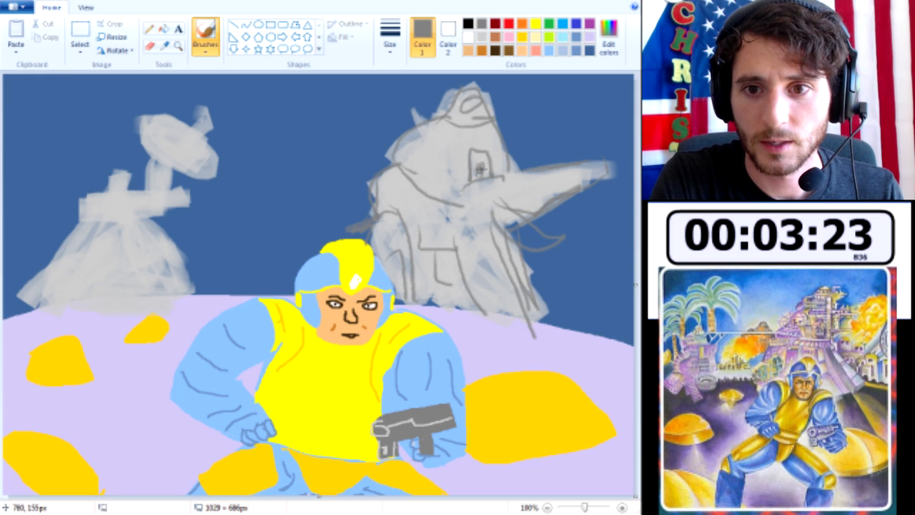
pyautogui.moveTo(598, 162); pyautogui.dragTo(603, 168)
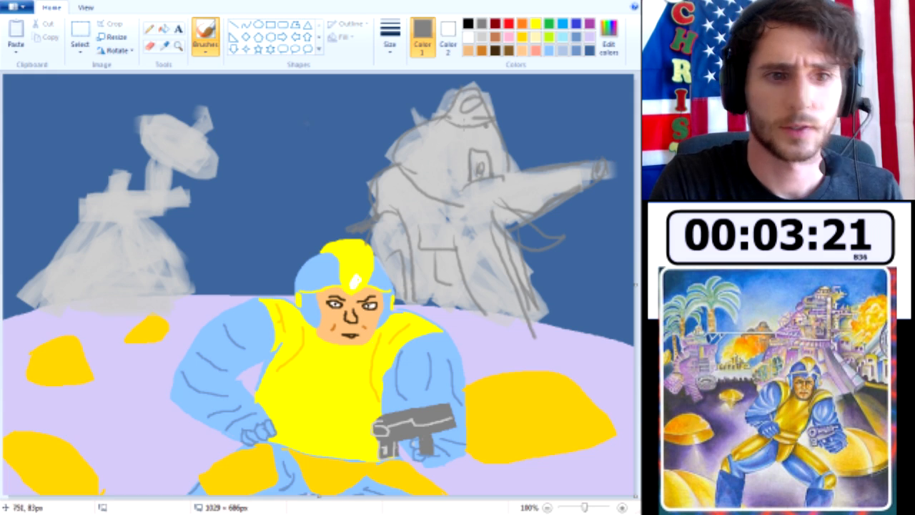
# - Draw dark gray edges and curved ribs on the wide base of the left tower
pyautogui.moveTo(49, 282)
pyautogui.mouseDown()
pyautogui.moveTo(13, 305)
pyautogui.moveTo(41, 268)
pyautogui.moveTo(23, 302)
pyautogui.moveTo(49, 310)
pyautogui.mouseUp()
pyautogui.moveTo(112, 216); pyautogui.dragTo(103, 291)
pyautogui.moveTo(97, 234); pyautogui.dragTo(96, 280)
pyautogui.moveTo(119, 246); pyautogui.dragTo(157, 284)
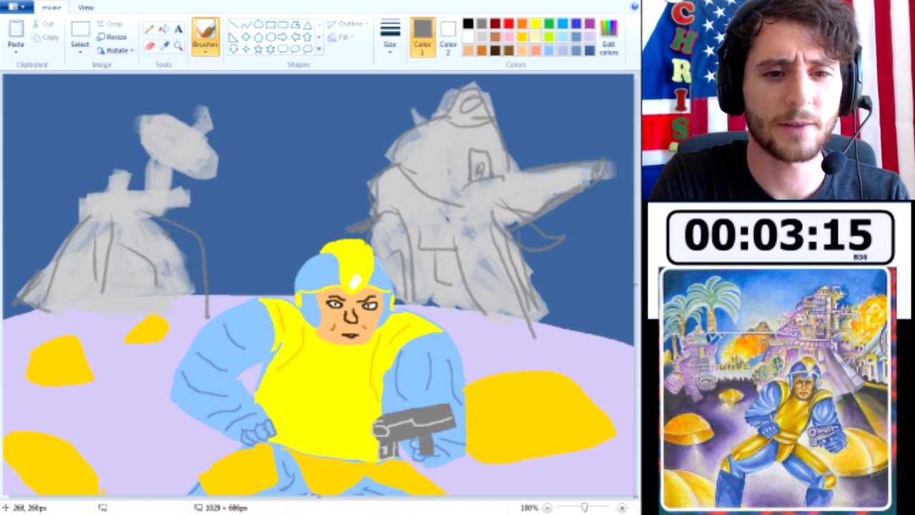
pyautogui.moveTo(185, 284); pyautogui.dragTo(126, 224)
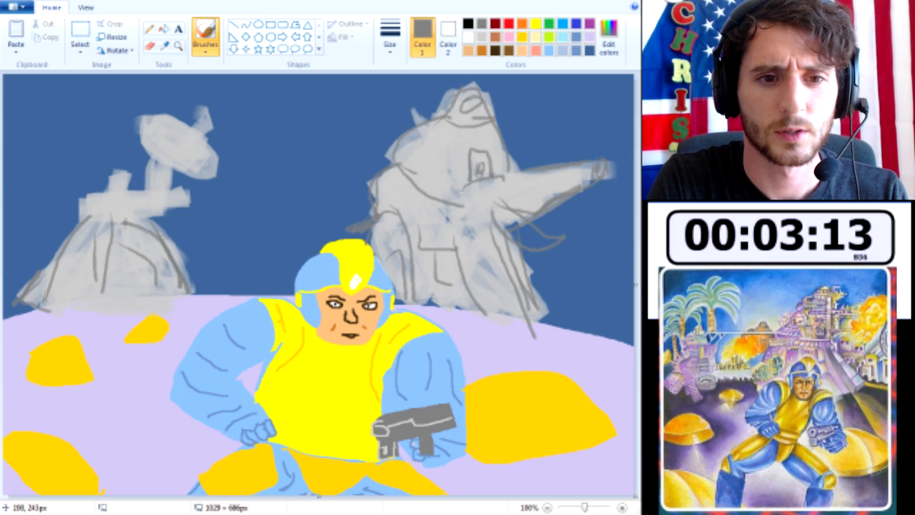
# - Outline the left tower's platform, neck and satellite dish in dark gray and add a thick antenna across the dish
pyautogui.moveTo(181, 193)
pyautogui.mouseDown()
pyautogui.moveTo(170, 168)
pyautogui.moveTo(215, 127)
pyautogui.mouseUp()
pyautogui.moveTo(148, 123)
pyautogui.mouseDown()
pyautogui.moveTo(158, 163)
pyautogui.moveTo(80, 220)
pyautogui.moveTo(115, 214)
pyautogui.mouseUp()
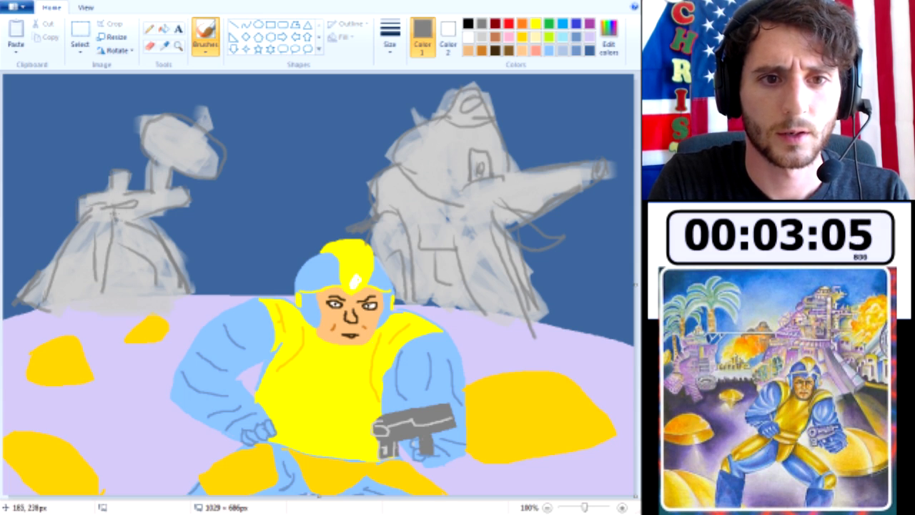
pyautogui.moveTo(183, 150); pyautogui.dragTo(209, 117)
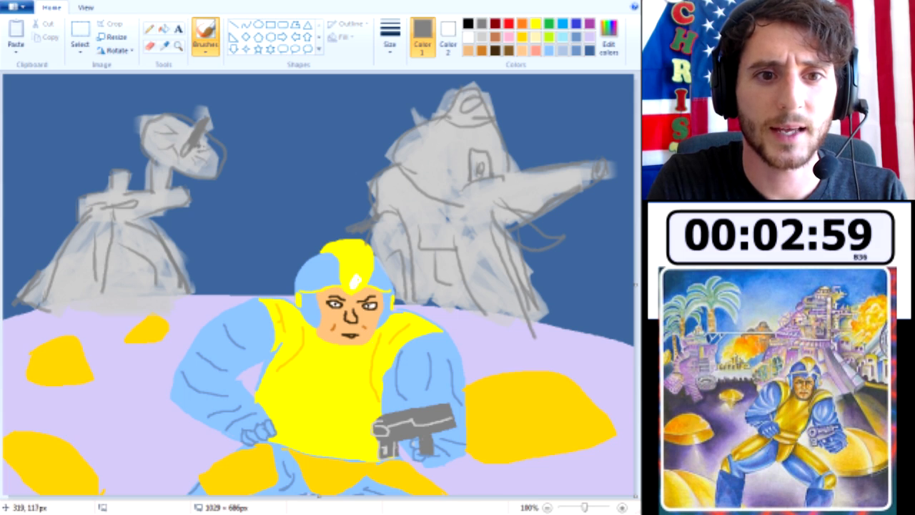
# - Scribble an orange and yellow explosion at the tip of the right fortress's cannon barrel
pyautogui.click(522, 24)
pyautogui.moveTo(612, 189)
pyautogui.mouseDown()
pyautogui.moveTo(600, 157)
pyautogui.moveTo(624, 170)
pyautogui.moveTo(609, 183)
pyautogui.moveTo(631, 150)
pyautogui.moveTo(564, 158)
pyautogui.moveTo(593, 175)
pyautogui.moveTo(583, 187)
pyautogui.moveTo(621, 207)
pyautogui.moveTo(571, 143)
pyautogui.moveTo(608, 113)
pyautogui.moveTo(622, 143)
pyautogui.moveTo(590, 191)
pyautogui.mouseUp()
pyautogui.click(536, 23)
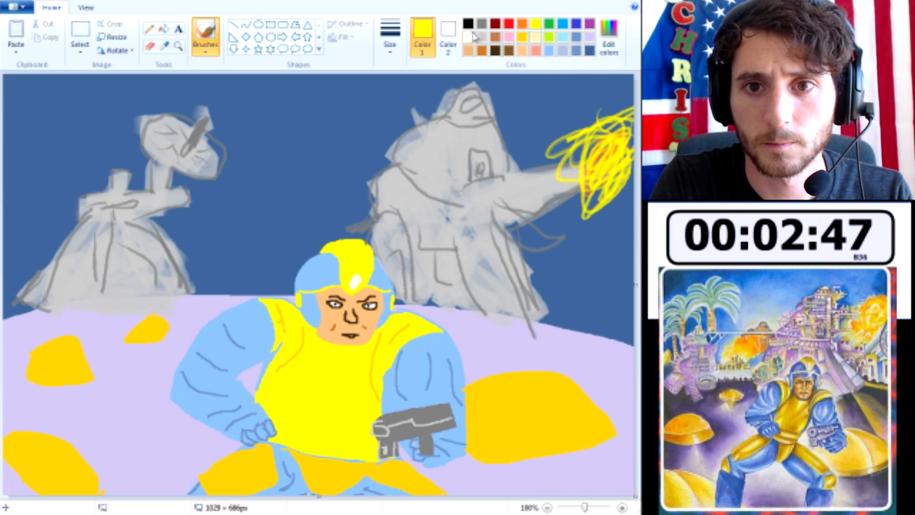
pyautogui.click(523, 23)
pyautogui.moveTo(604, 160)
pyautogui.mouseDown()
pyautogui.moveTo(593, 172)
pyautogui.moveTo(614, 164)
pyautogui.moveTo(576, 189)
pyautogui.mouseUp()
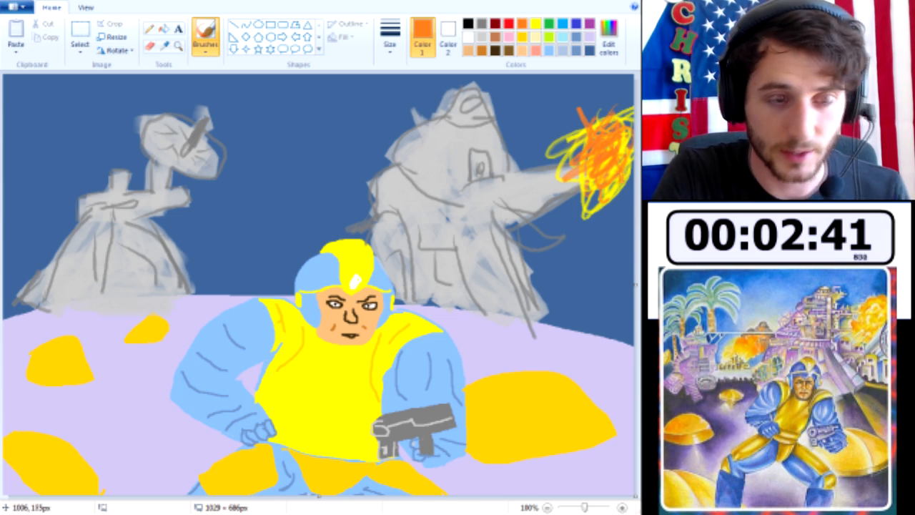
pyautogui.moveTo(611, 184); pyautogui.dragTo(605, 167)
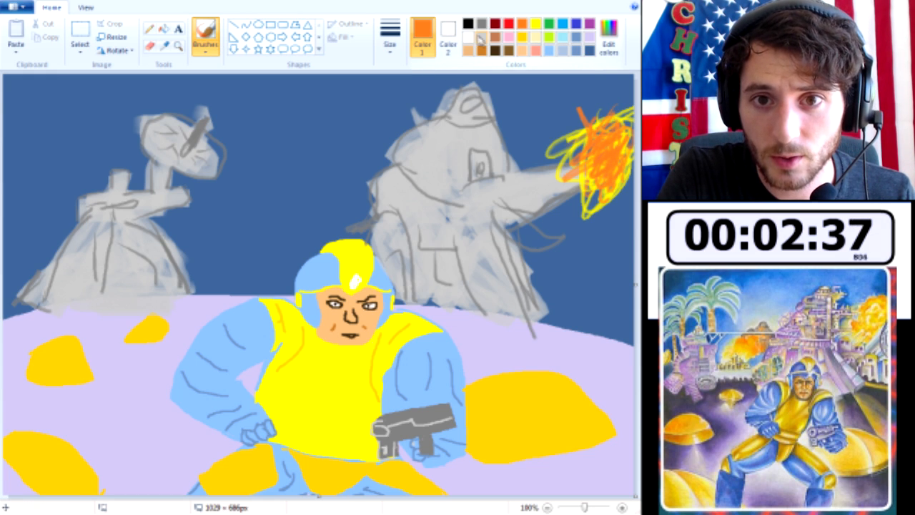
# - Paint a broad light gray structure beneath the right fortress's cannon with a thick brush, filling the area down to the horizon
pyautogui.click(198, 46)
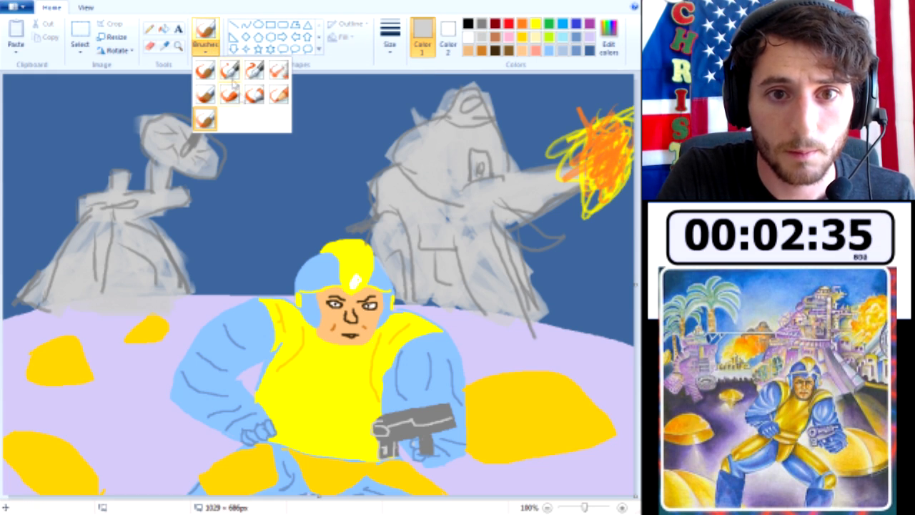
pyautogui.click(391, 50)
pyautogui.click(406, 142)
pyautogui.moveTo(538, 243); pyautogui.dragTo(632, 193)
pyautogui.moveTo(550, 270)
pyautogui.mouseDown()
pyautogui.moveTo(640, 245)
pyautogui.moveTo(601, 224)
pyautogui.moveTo(543, 301)
pyautogui.moveTo(572, 318)
pyautogui.moveTo(609, 320)
pyautogui.moveTo(620, 236)
pyautogui.moveTo(609, 272)
pyautogui.mouseUp()
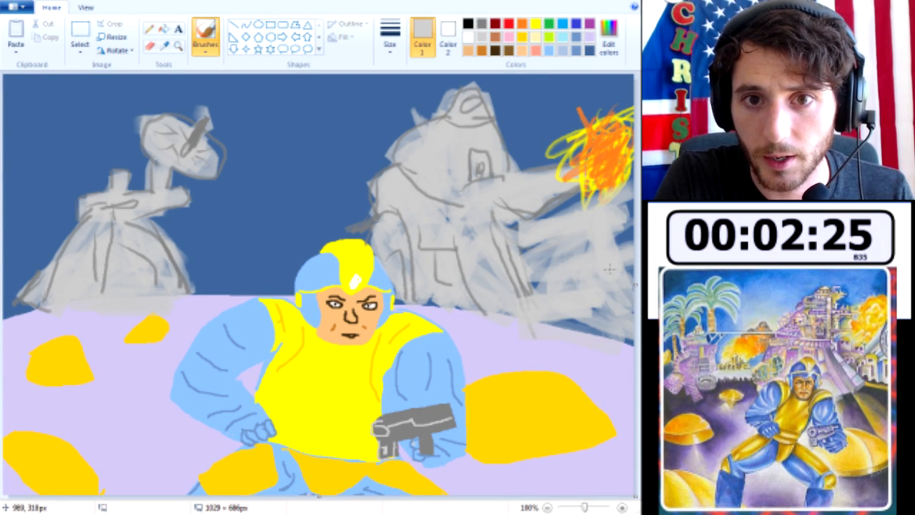
# - Draw thin dark gray outlines and crossed struts on the light gray structure beneath the cannon
pyautogui.click(493, 24)
pyautogui.click(390, 40)
pyautogui.click(392, 76)
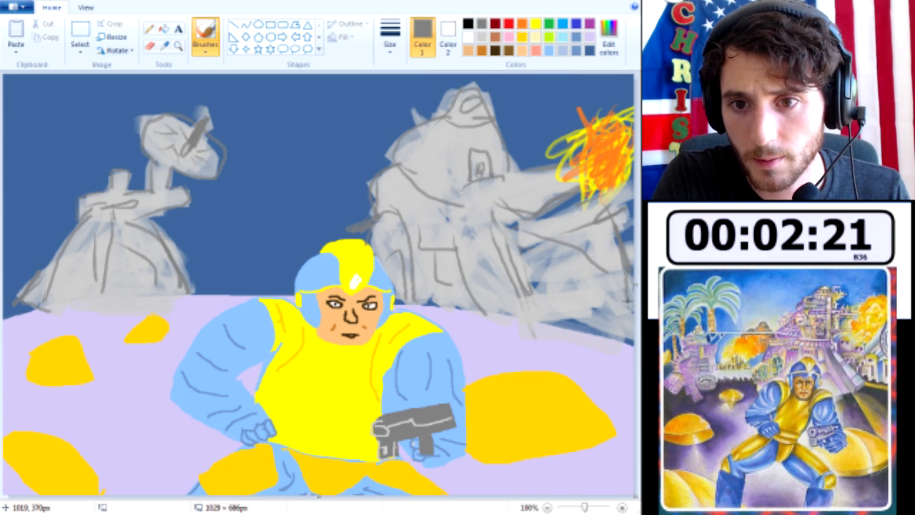
pyautogui.moveTo(583, 291); pyautogui.dragTo(557, 288)
pyautogui.moveTo(600, 223); pyautogui.dragTo(609, 284)
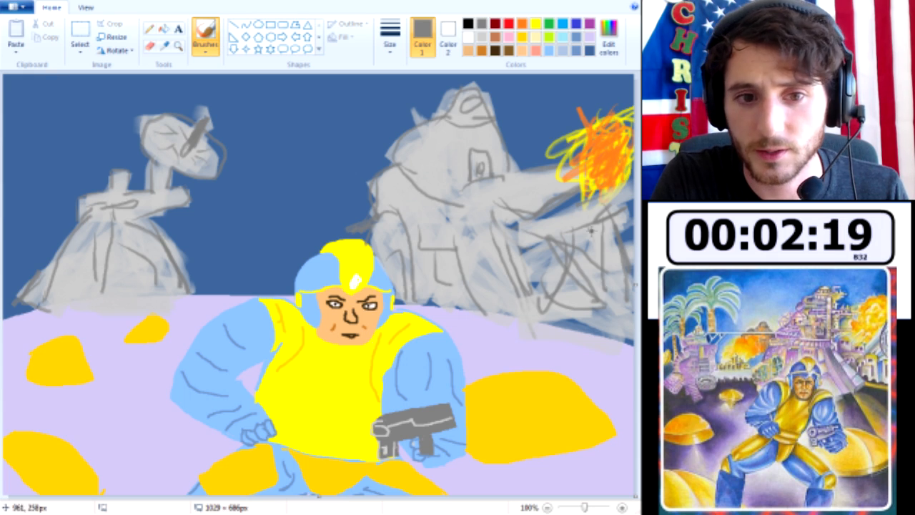
# - Paint a large explosion in gold, yellow and orange between the left tower and the right fortress
pyautogui.click(522, 39)
pyautogui.click(389, 39)
pyautogui.click(389, 121)
pyautogui.moveTo(290, 247)
pyautogui.mouseDown()
pyautogui.moveTo(280, 253)
pyautogui.moveTo(297, 235)
pyautogui.moveTo(221, 259)
pyautogui.moveTo(313, 203)
pyautogui.moveTo(276, 207)
pyautogui.moveTo(224, 254)
pyautogui.moveTo(301, 215)
pyautogui.mouseUp()
pyautogui.moveTo(463, 98); pyautogui.dragTo(484, 97)
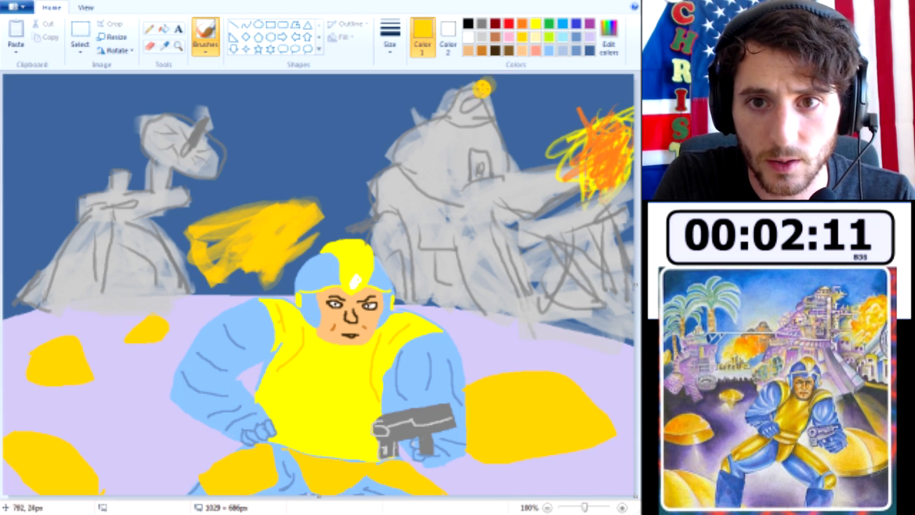
pyautogui.click(536, 24)
pyautogui.moveTo(303, 221)
pyautogui.mouseDown()
pyautogui.moveTo(236, 258)
pyautogui.moveTo(315, 193)
pyautogui.moveTo(297, 227)
pyautogui.moveTo(336, 207)
pyautogui.moveTo(379, 215)
pyautogui.moveTo(246, 187)
pyautogui.mouseUp()
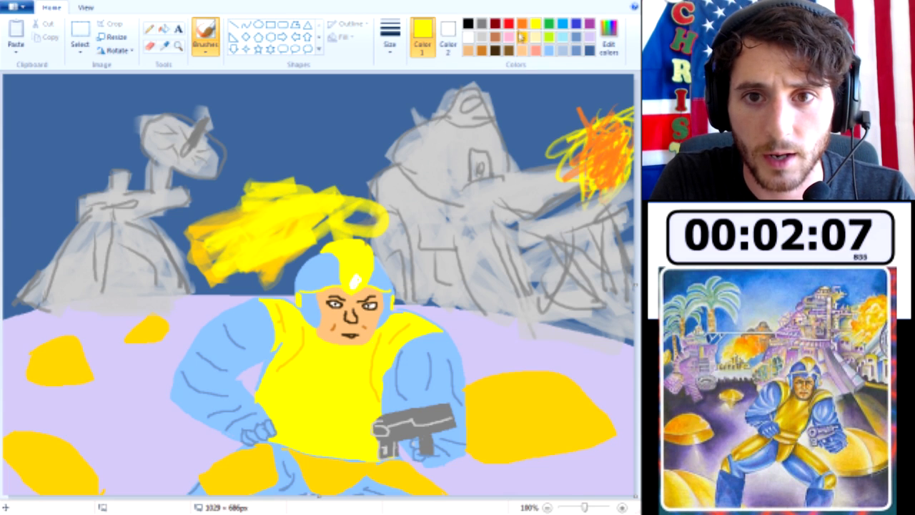
pyautogui.click(521, 23)
pyautogui.moveTo(275, 249)
pyautogui.mouseDown()
pyautogui.moveTo(277, 207)
pyautogui.moveTo(263, 182)
pyautogui.moveTo(354, 224)
pyautogui.mouseUp()
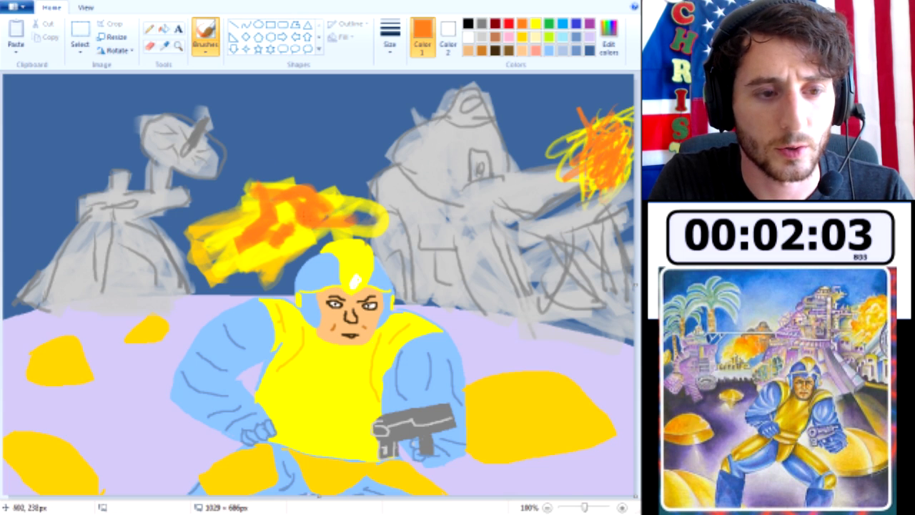
# - Brush light blue strokes around the central explosion and up across the top of the sky
pyautogui.click(548, 50)
pyautogui.moveTo(372, 178)
pyautogui.mouseDown()
pyautogui.moveTo(284, 163)
pyautogui.moveTo(325, 159)
pyautogui.moveTo(226, 179)
pyautogui.moveTo(245, 156)
pyautogui.moveTo(285, 139)
pyautogui.moveTo(385, 134)
pyautogui.moveTo(329, 125)
pyautogui.moveTo(227, 193)
pyautogui.moveTo(199, 185)
pyautogui.moveTo(173, 218)
pyautogui.moveTo(196, 268)
pyautogui.moveTo(211, 284)
pyautogui.moveTo(282, 286)
pyautogui.mouseUp()
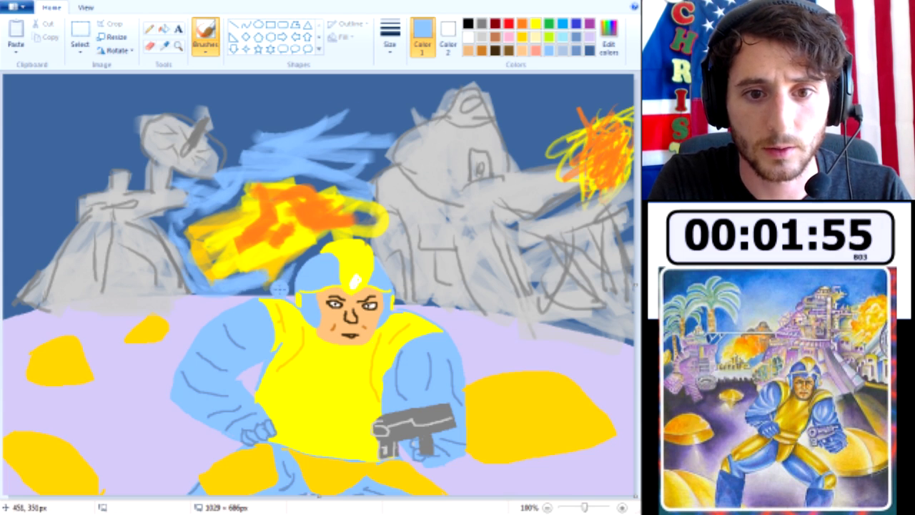
pyautogui.moveTo(325, 242); pyautogui.dragTo(271, 287)
pyautogui.moveTo(340, 193)
pyautogui.mouseDown()
pyautogui.moveTo(333, 150)
pyautogui.moveTo(257, 150)
pyautogui.moveTo(229, 93)
pyautogui.moveTo(395, 130)
pyautogui.moveTo(243, 80)
pyautogui.moveTo(210, 93)
pyautogui.moveTo(79, 86)
pyautogui.moveTo(156, 75)
pyautogui.mouseUp()
pyautogui.moveTo(224, 83)
pyautogui.mouseDown()
pyautogui.moveTo(26, 78)
pyautogui.moveTo(400, 107)
pyautogui.moveTo(501, 67)
pyautogui.moveTo(357, 100)
pyautogui.moveTo(543, 77)
pyautogui.moveTo(526, 71)
pyautogui.mouseUp()
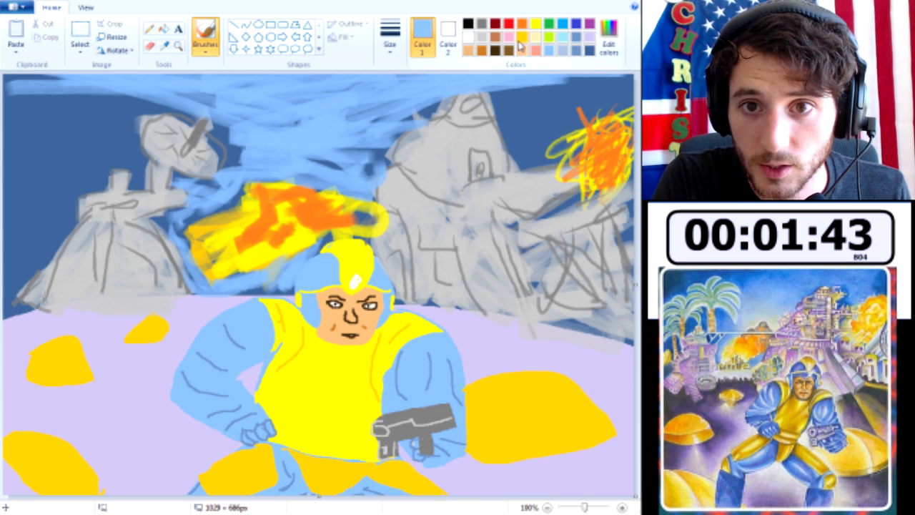
pyautogui.click(494, 36)
pyautogui.click(90, 369)
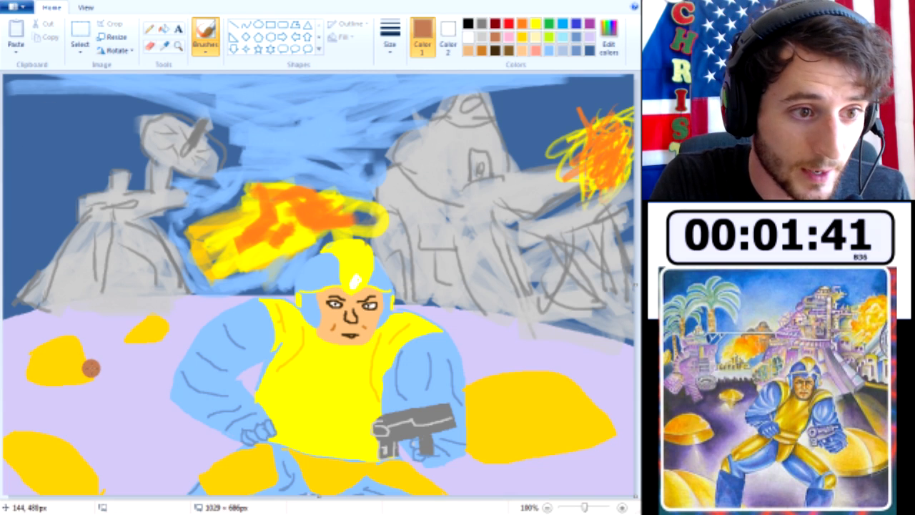
pyautogui.hotkey('ctrl', 'z')
pyautogui.click(589, 23)
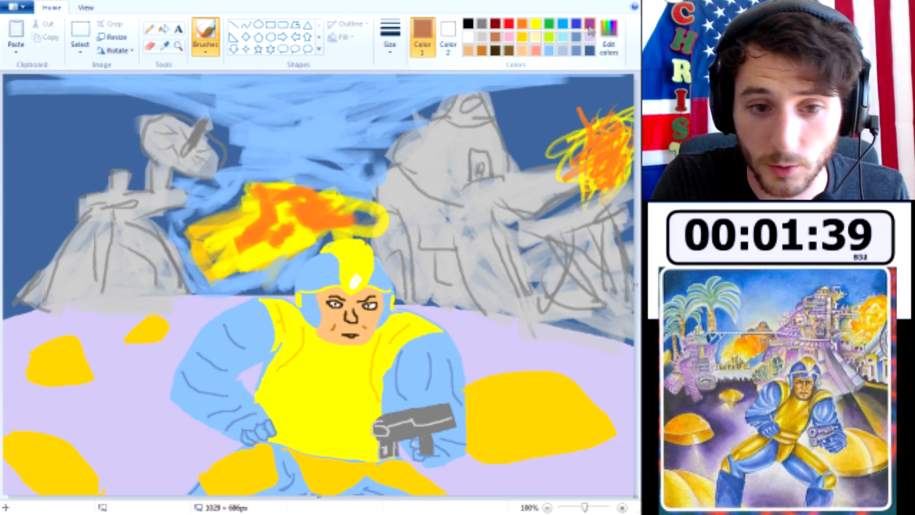
pyautogui.click(109, 365)
pyautogui.hotkey('ctrl', 'z')
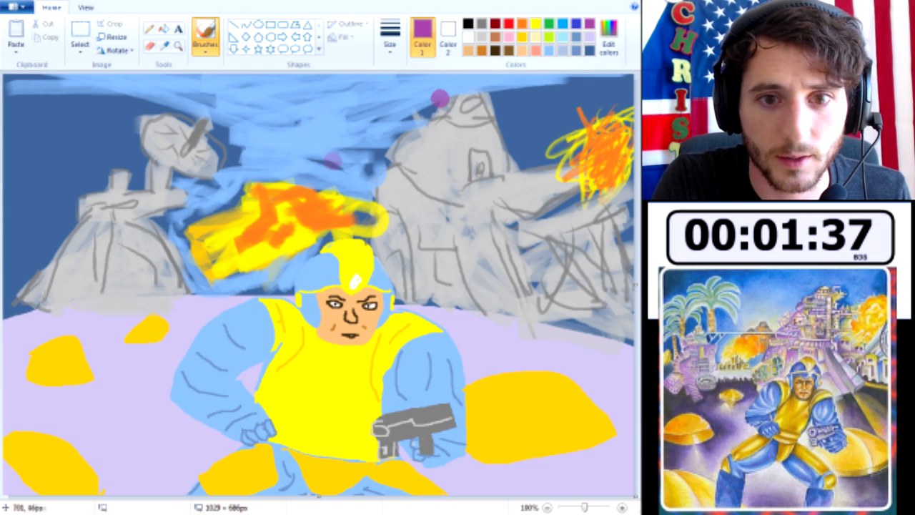
# - Paint three brown palm trunks of different heights in front of the left tower
pyautogui.click(481, 51)
pyautogui.moveTo(92, 320)
pyautogui.mouseDown()
pyautogui.moveTo(92, 242)
pyautogui.moveTo(72, 183)
pyautogui.mouseUp()
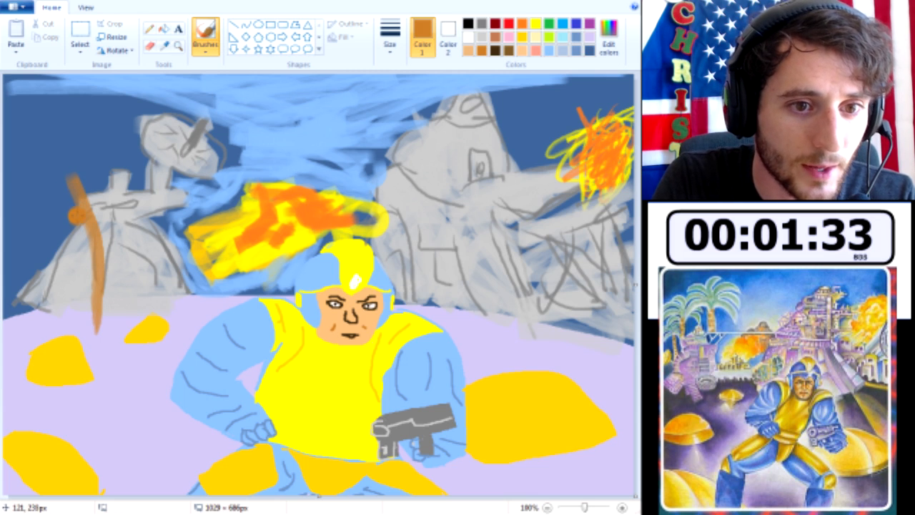
pyautogui.hotkey('ctrl', 'z')
pyautogui.moveTo(69, 225); pyautogui.dragTo(62, 176)
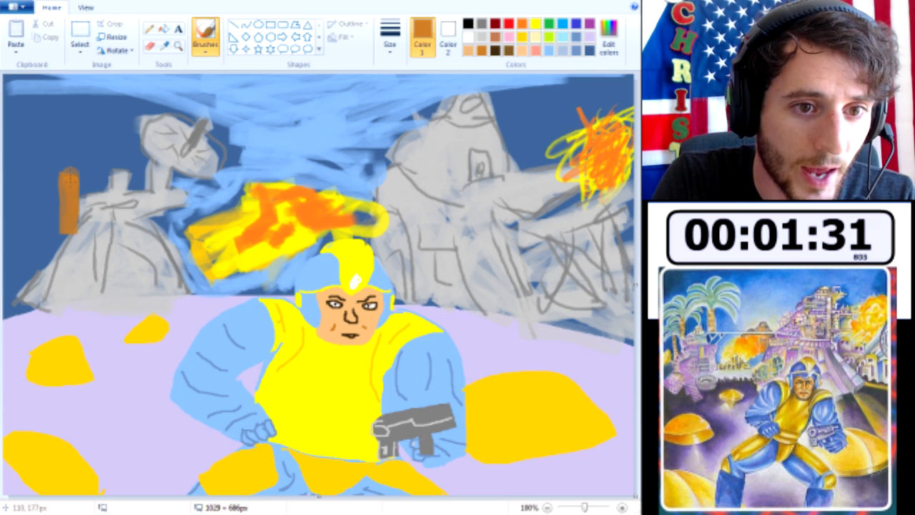
pyautogui.moveTo(32, 214); pyautogui.dragTo(32, 285)
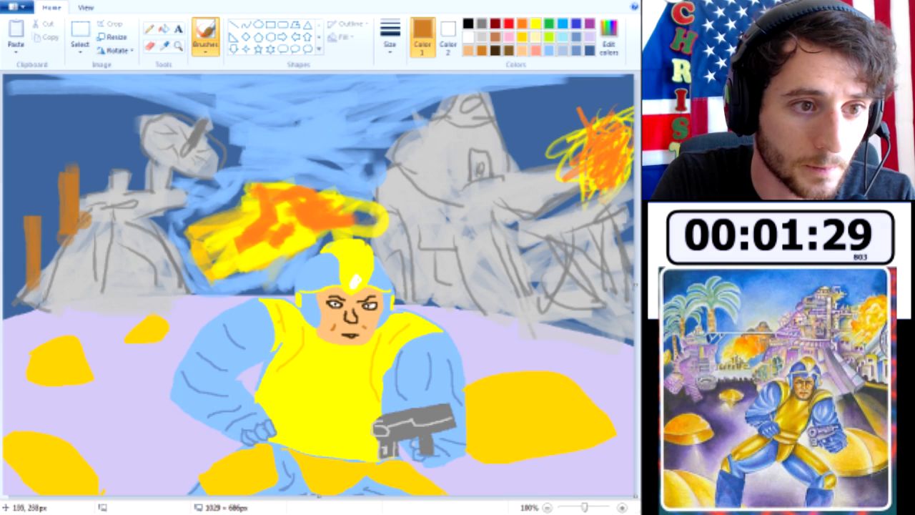
pyautogui.moveTo(136, 185)
pyautogui.mouseDown()
pyautogui.moveTo(135, 133)
pyautogui.moveTo(133, 198)
pyautogui.moveTo(163, 194)
pyautogui.mouseUp()
# - Paint green palm fronds on top of the three brown trunks
pyautogui.click(553, 24)
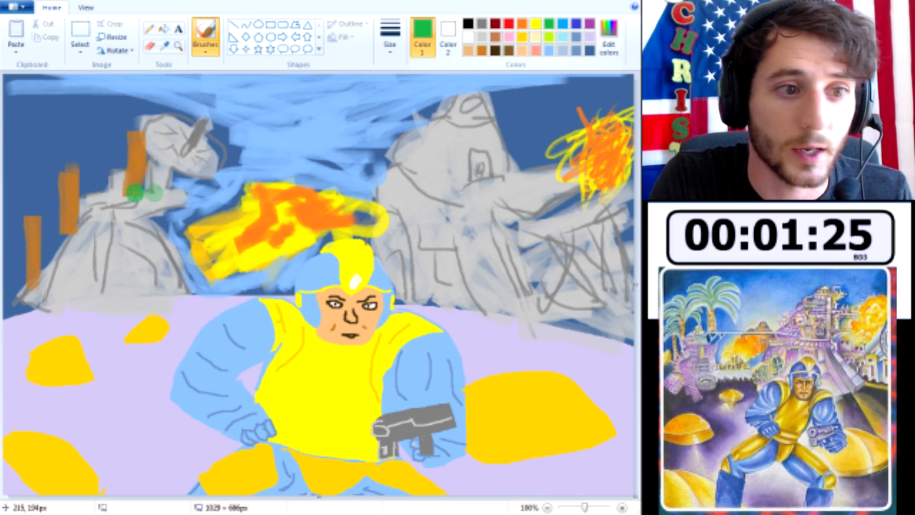
pyautogui.moveTo(63, 166)
pyautogui.mouseDown()
pyautogui.moveTo(107, 171)
pyautogui.moveTo(71, 154)
pyautogui.moveTo(57, 163)
pyautogui.moveTo(36, 143)
pyautogui.moveTo(27, 168)
pyautogui.moveTo(75, 171)
pyautogui.moveTo(69, 160)
pyautogui.moveTo(114, 114)
pyautogui.moveTo(52, 127)
pyautogui.mouseUp()
pyautogui.moveTo(105, 108); pyautogui.dragTo(136, 141)
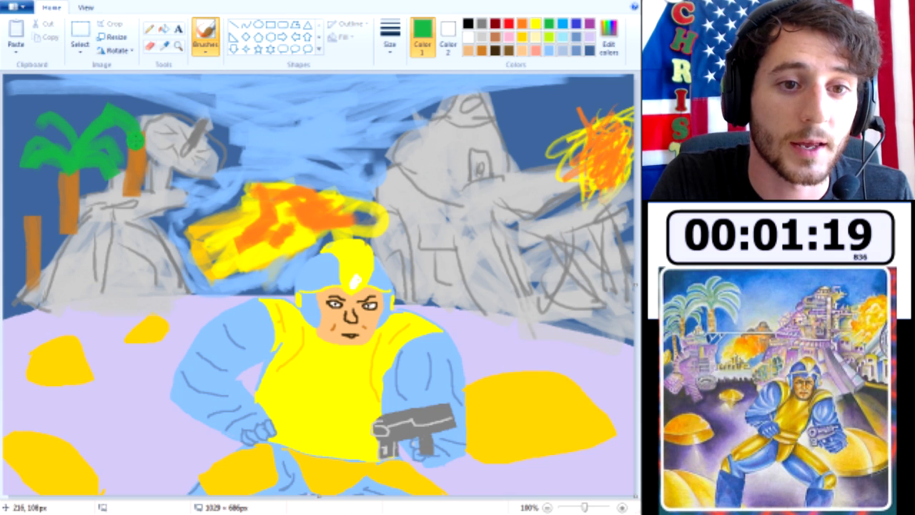
pyautogui.moveTo(165, 93)
pyautogui.mouseDown()
pyautogui.moveTo(131, 145)
pyautogui.moveTo(151, 129)
pyautogui.moveTo(194, 158)
pyautogui.moveTo(151, 139)
pyautogui.moveTo(192, 153)
pyautogui.mouseUp()
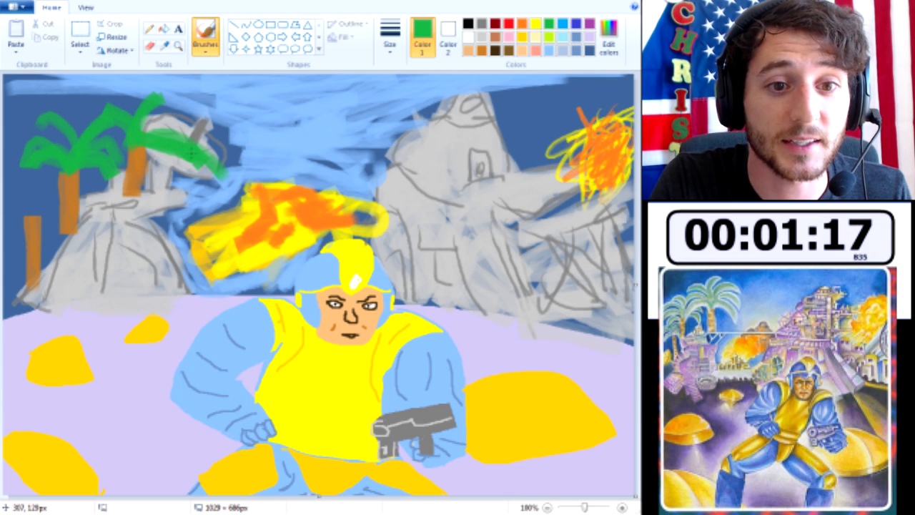
pyautogui.moveTo(32, 213); pyautogui.dragTo(73, 209)
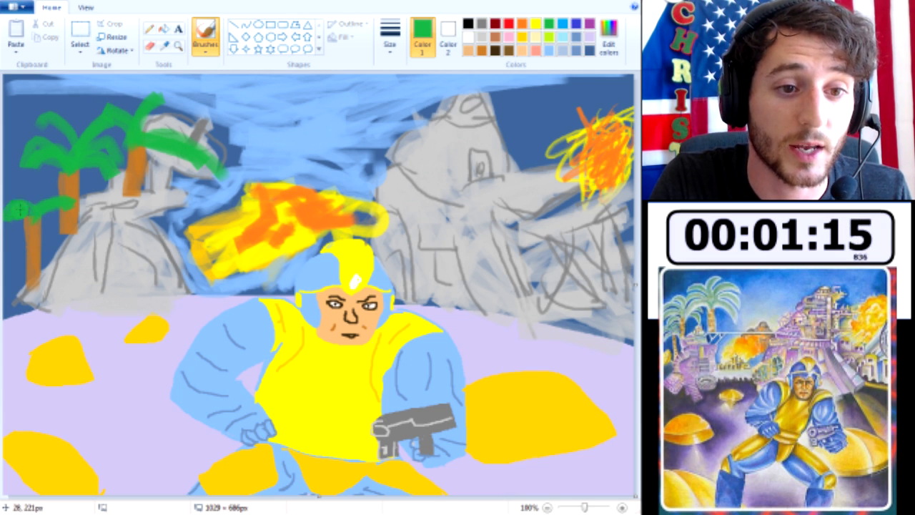
pyautogui.moveTo(7, 204)
pyautogui.mouseDown()
pyautogui.moveTo(32, 211)
pyautogui.moveTo(78, 187)
pyautogui.mouseUp()
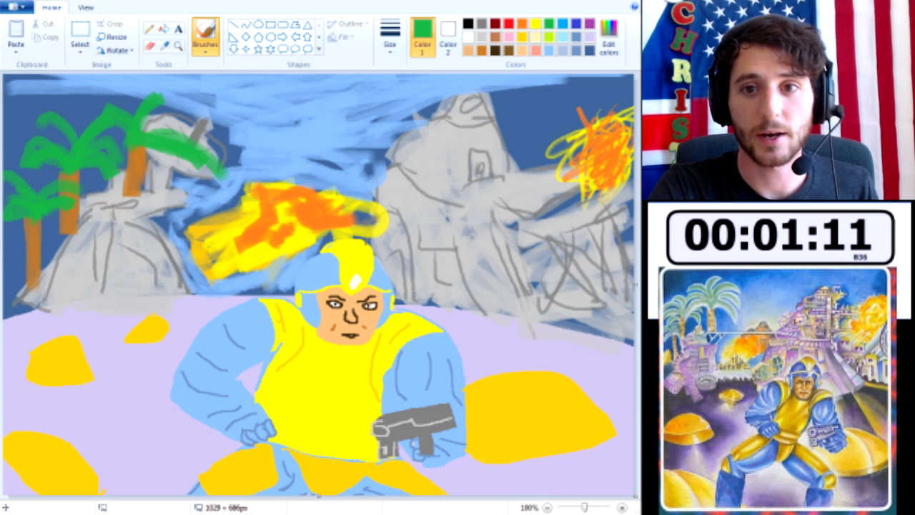
# - Paint purple shading around the small left domes and along the horizon on both sides of the character
pyautogui.click(589, 24)
pyautogui.moveTo(53, 406)
pyautogui.mouseDown()
pyautogui.moveTo(26, 390)
pyautogui.moveTo(53, 418)
pyautogui.moveTo(105, 340)
pyautogui.moveTo(111, 379)
pyautogui.moveTo(80, 413)
pyautogui.moveTo(107, 429)
pyautogui.moveTo(7, 428)
pyautogui.moveTo(22, 354)
pyautogui.moveTo(17, 376)
pyautogui.mouseUp()
pyautogui.click(39, 312)
pyautogui.moveTo(37, 313)
pyautogui.mouseDown()
pyautogui.moveTo(28, 316)
pyautogui.moveTo(247, 300)
pyautogui.moveTo(136, 303)
pyautogui.moveTo(146, 295)
pyautogui.mouseUp()
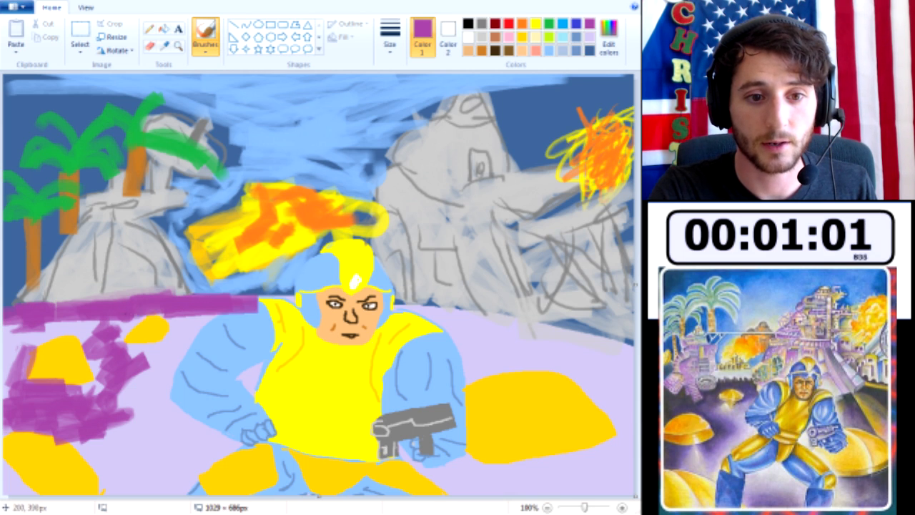
pyautogui.moveTo(97, 323); pyautogui.dragTo(4, 364)
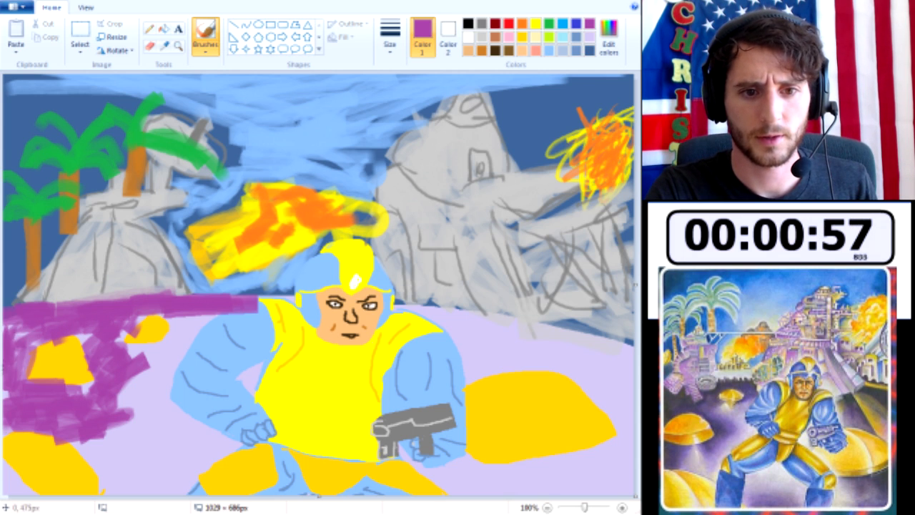
pyautogui.moveTo(414, 306)
pyautogui.mouseDown()
pyautogui.moveTo(631, 351)
pyautogui.moveTo(440, 325)
pyautogui.moveTo(599, 353)
pyautogui.mouseUp()
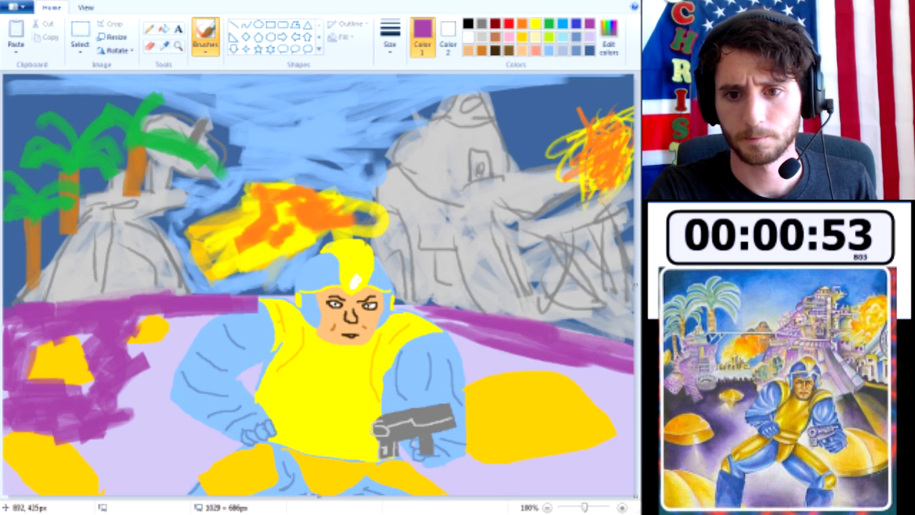
pyautogui.moveTo(552, 326)
pyautogui.mouseDown()
pyautogui.moveTo(457, 351)
pyautogui.moveTo(629, 377)
pyautogui.mouseUp()
# - Streak light lavender over the purple shading on both sides to blend it into the ground
pyautogui.click(590, 37)
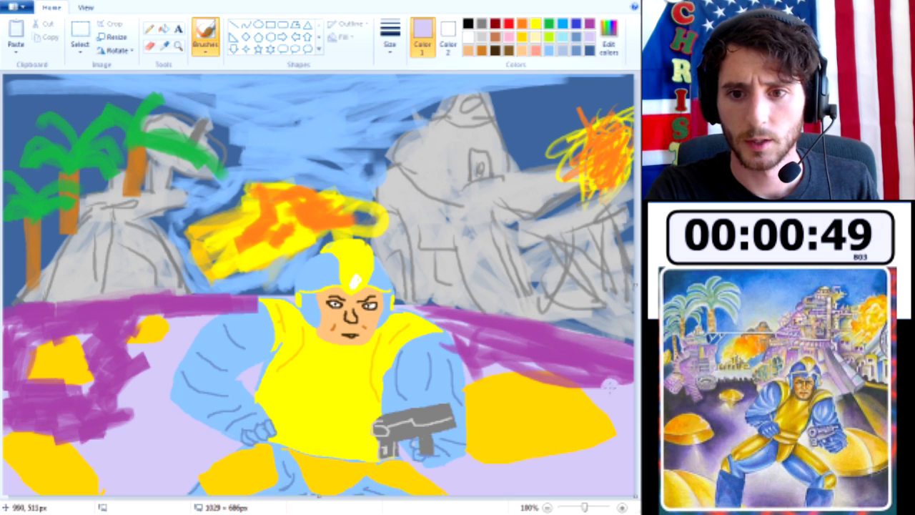
pyautogui.moveTo(521, 352); pyautogui.dragTo(617, 379)
pyautogui.click(629, 389)
pyautogui.click(418, 305)
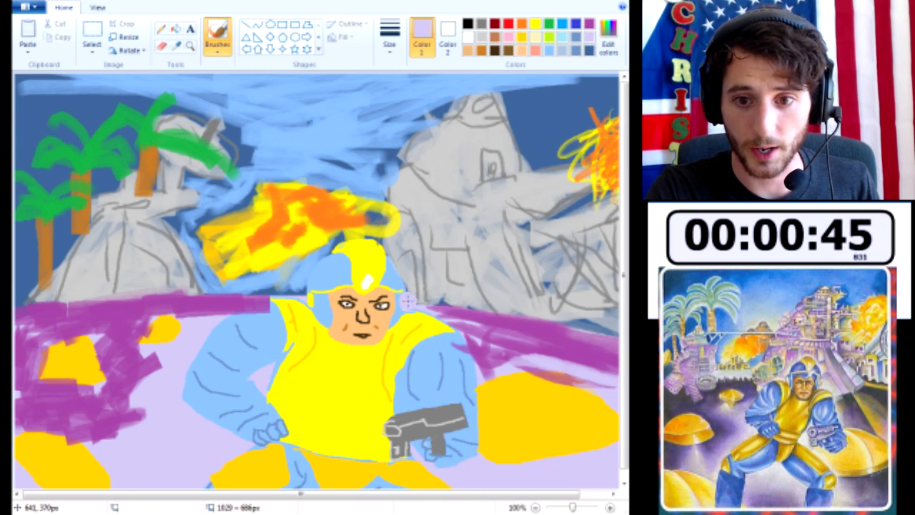
pyautogui.moveTo(628, 369); pyautogui.dragTo(642, 368)
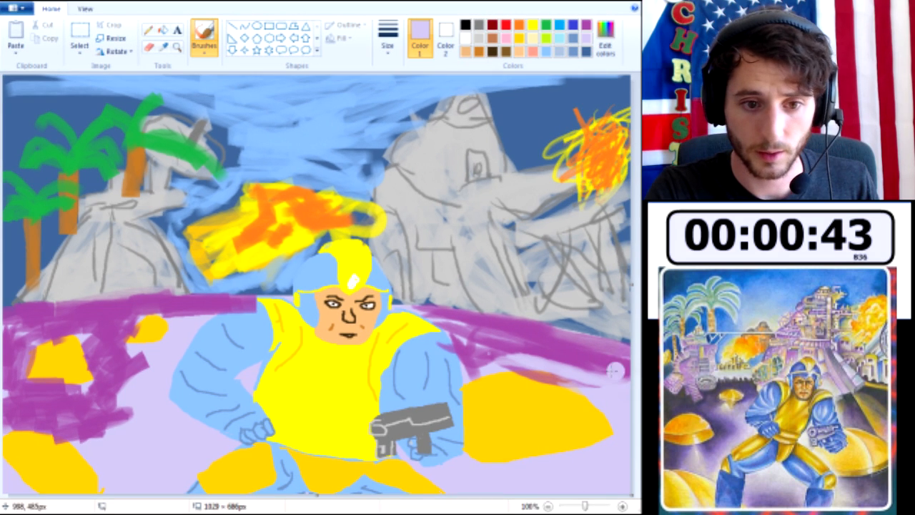
pyautogui.moveTo(114, 421)
pyautogui.mouseDown()
pyautogui.moveTo(60, 408)
pyautogui.moveTo(134, 434)
pyautogui.moveTo(46, 425)
pyautogui.moveTo(129, 428)
pyautogui.moveTo(119, 391)
pyautogui.moveTo(108, 404)
pyautogui.moveTo(129, 391)
pyautogui.moveTo(118, 380)
pyautogui.moveTo(142, 345)
pyautogui.mouseUp()
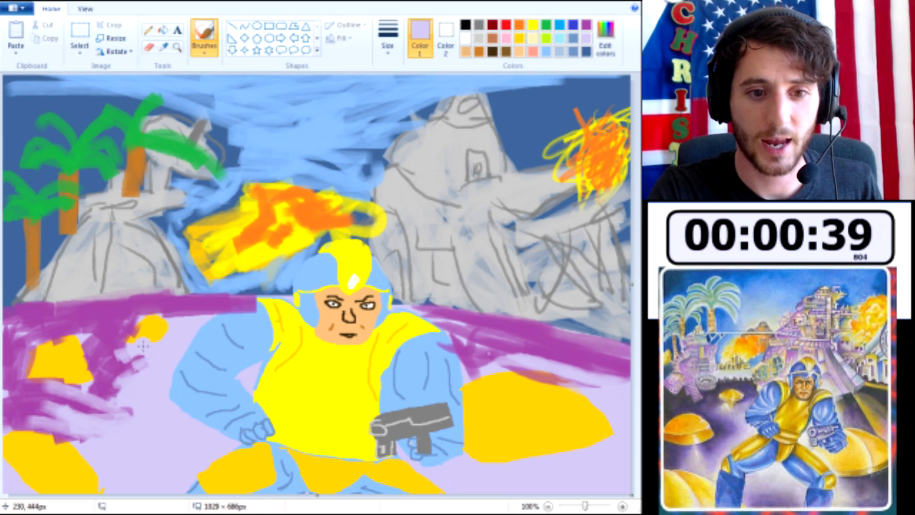
pyautogui.moveTo(204, 314)
pyautogui.mouseDown()
pyautogui.moveTo(190, 305)
pyautogui.moveTo(162, 311)
pyautogui.mouseUp()
pyautogui.moveTo(113, 404)
pyautogui.mouseDown()
pyautogui.moveTo(110, 321)
pyautogui.moveTo(24, 335)
pyautogui.mouseUp()
pyautogui.moveTo(64, 432)
pyautogui.mouseDown()
pyautogui.moveTo(10, 408)
pyautogui.moveTo(124, 403)
pyautogui.mouseUp()
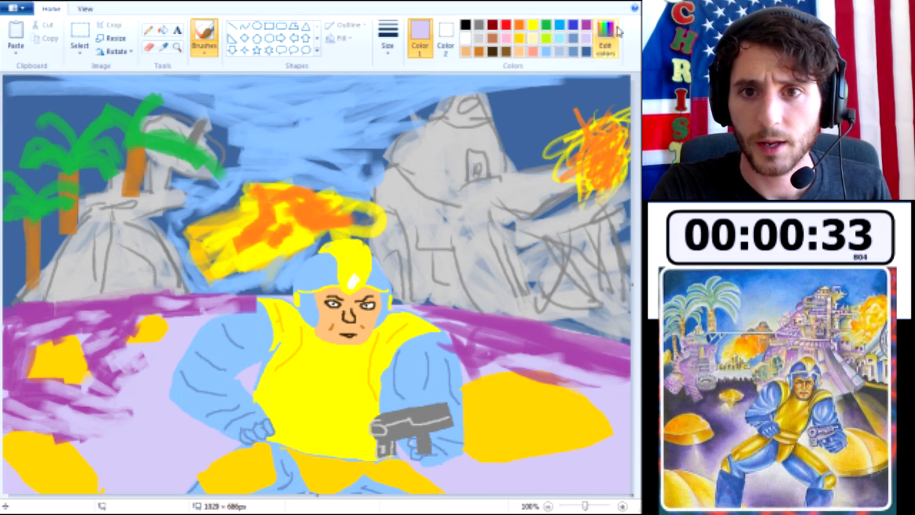
# - Add orange shading strokes to the large right dome and the three left domes
pyautogui.click(518, 27)
pyautogui.moveTo(480, 432); pyautogui.dragTo(607, 429)
pyautogui.moveTo(48, 471)
pyautogui.mouseDown()
pyautogui.moveTo(21, 468)
pyautogui.moveTo(90, 486)
pyautogui.mouseUp()
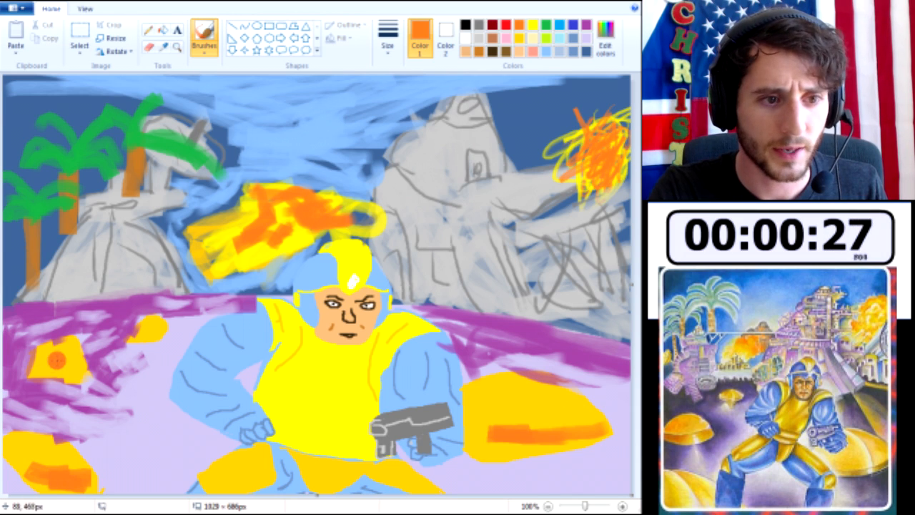
pyautogui.moveTo(65, 361)
pyautogui.mouseDown()
pyautogui.moveTo(89, 363)
pyautogui.moveTo(43, 358)
pyautogui.mouseUp()
pyautogui.moveTo(132, 332); pyautogui.dragTo(168, 338)
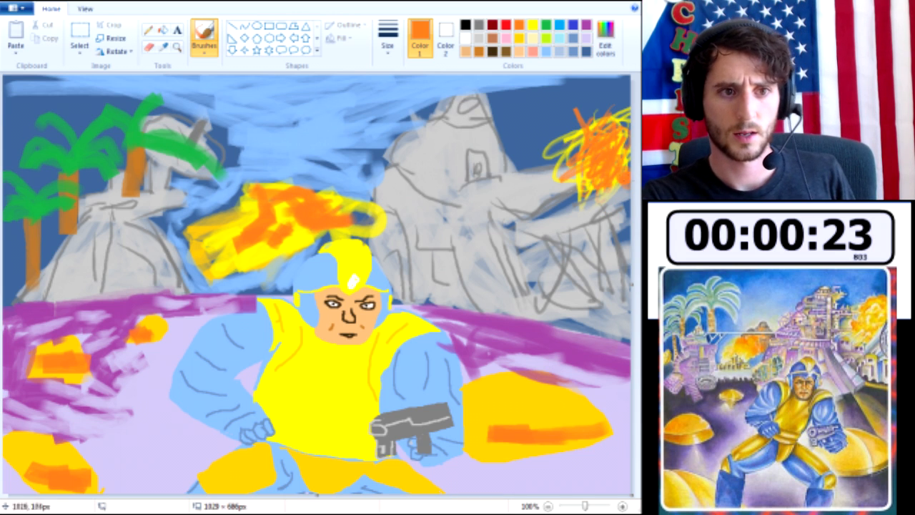
# - Add yellow lights to the right fortress's peak and window, and a yellow loop on the purple ground below it
pyautogui.click(533, 25)
pyautogui.moveTo(446, 109); pyautogui.dragTo(461, 130)
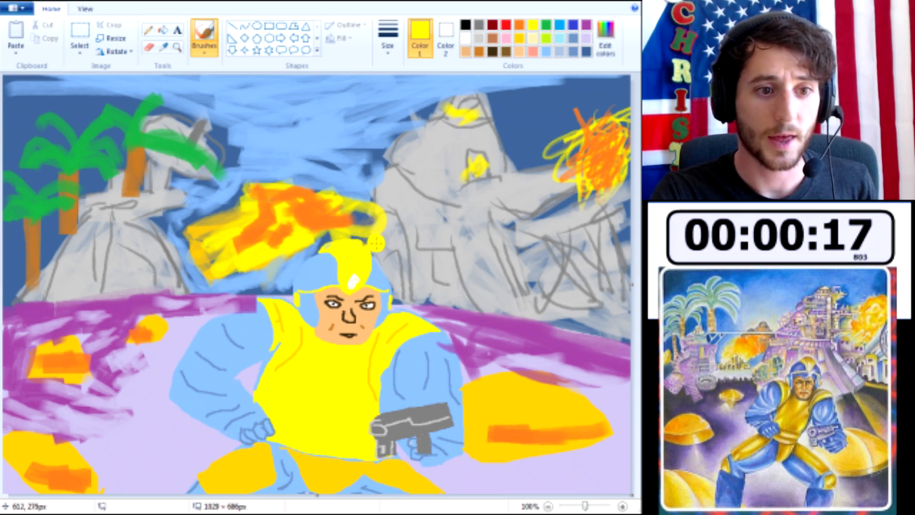
pyautogui.moveTo(541, 315)
pyautogui.mouseDown()
pyautogui.moveTo(593, 372)
pyautogui.moveTo(582, 336)
pyautogui.mouseUp()
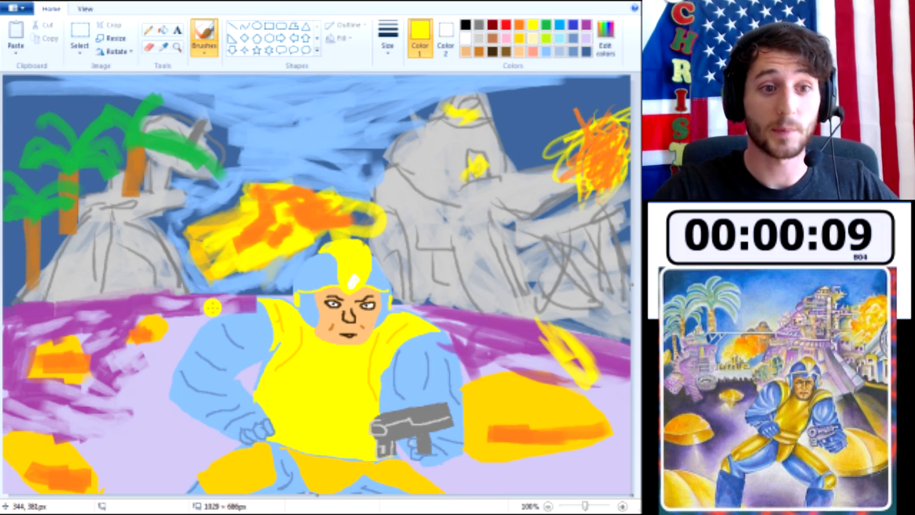
# - Brush white highlights along the peak and upper edges of the right fortress
pyautogui.click(464, 52)
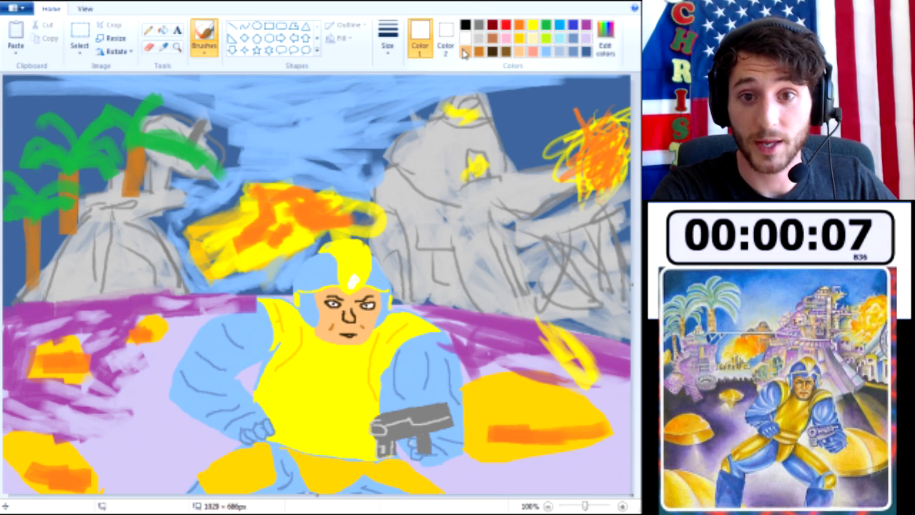
pyautogui.moveTo(471, 109)
pyautogui.mouseDown()
pyautogui.moveTo(468, 99)
pyautogui.moveTo(429, 123)
pyautogui.moveTo(501, 135)
pyautogui.moveTo(399, 143)
pyautogui.moveTo(466, 187)
pyautogui.mouseUp()
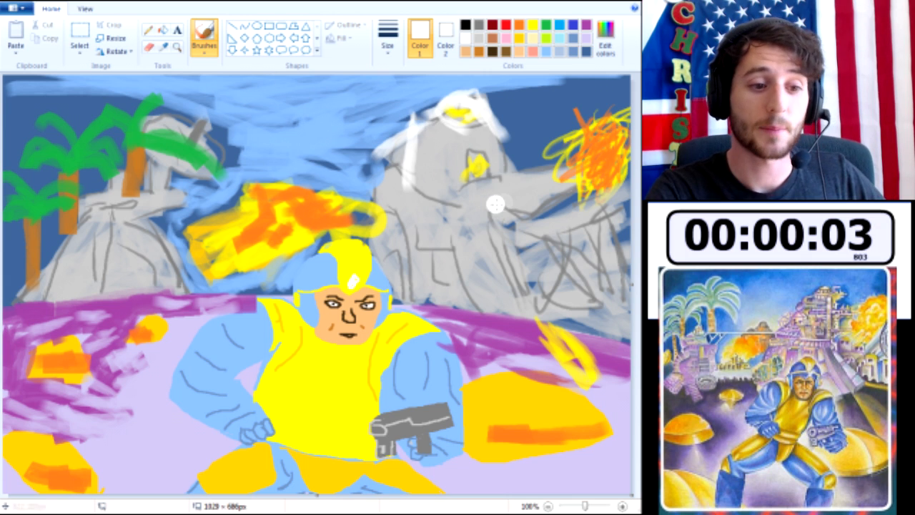